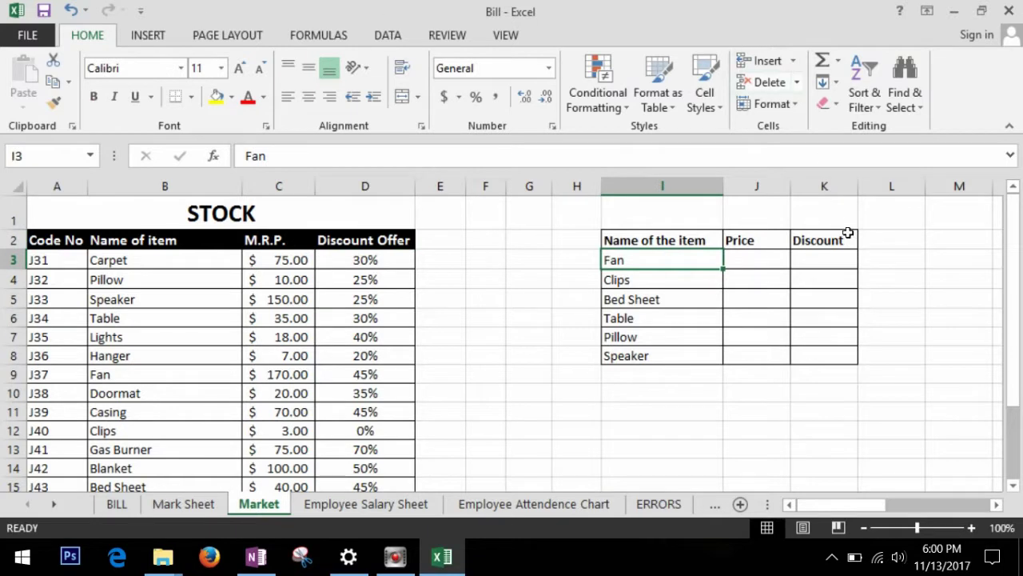
# Step: Examine the empty Price and Discount cells for Fan and locate Fan's row and M.R.P. in the stock table
pyautogui.click(758, 262)
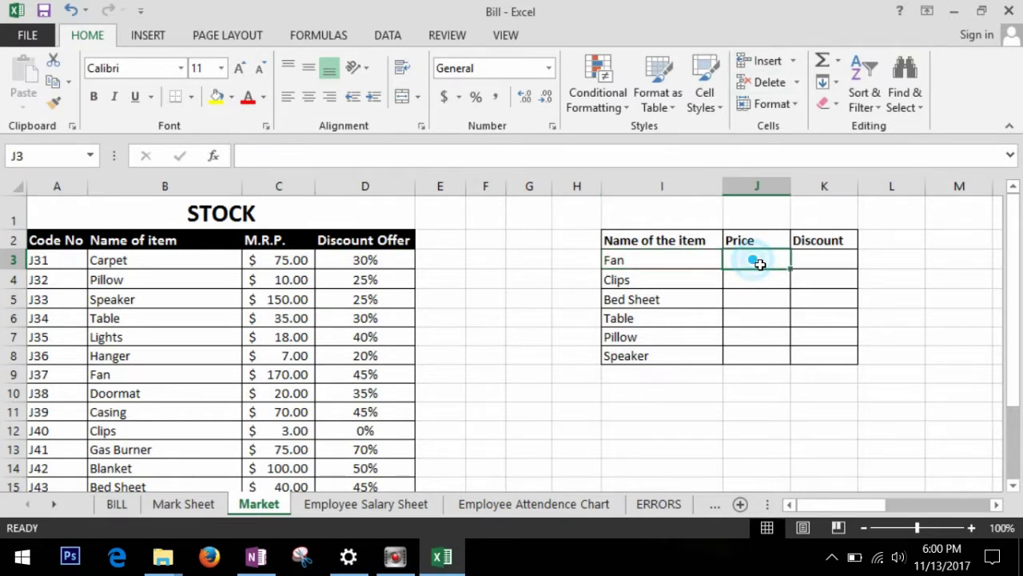
pyautogui.click(836, 264)
pyautogui.click(141, 257)
pyautogui.moveTo(141, 269); pyautogui.dragTo(206, 342)
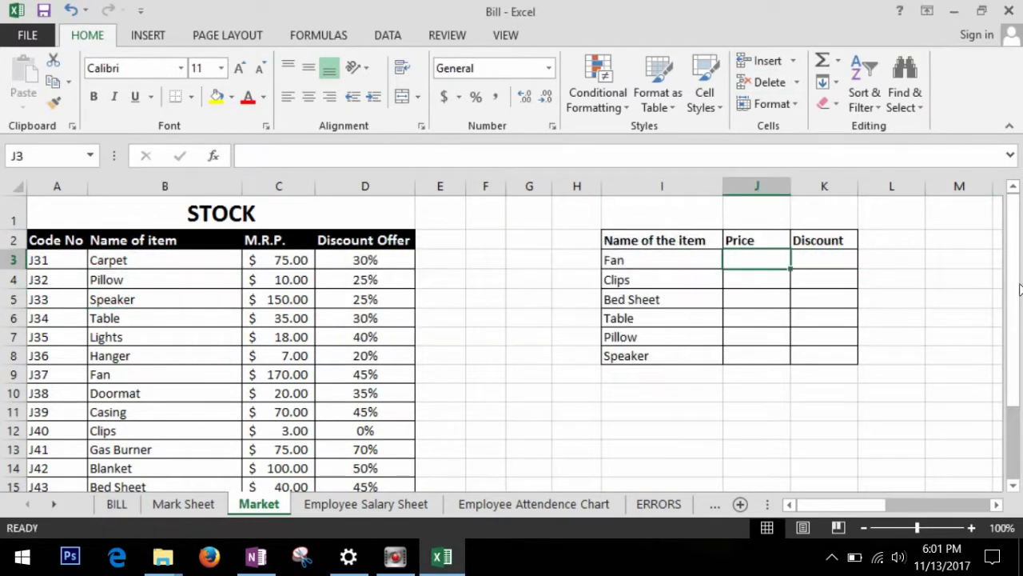
pyautogui.click(754, 260)
pyautogui.click(666, 269)
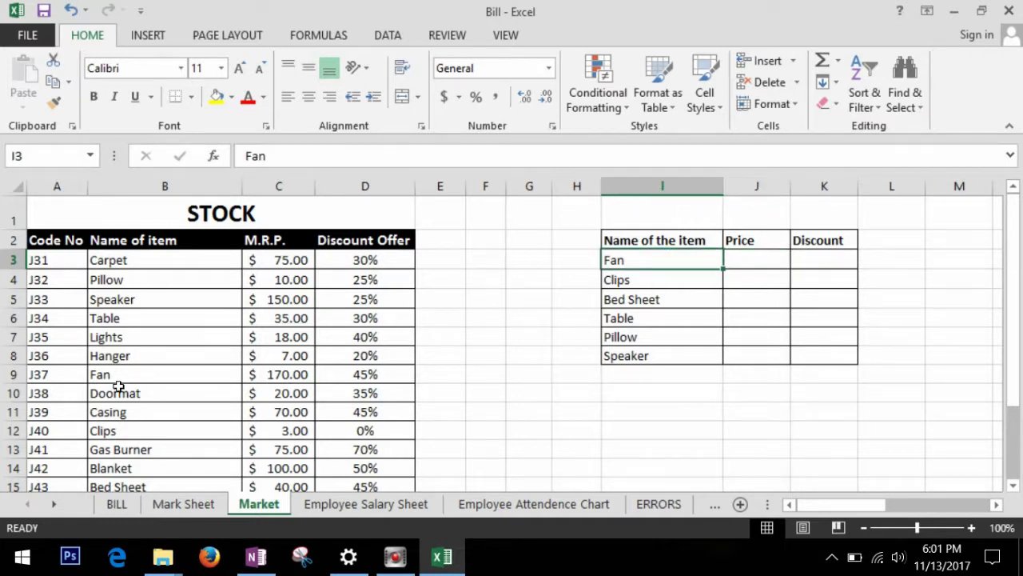
pyautogui.click(185, 379)
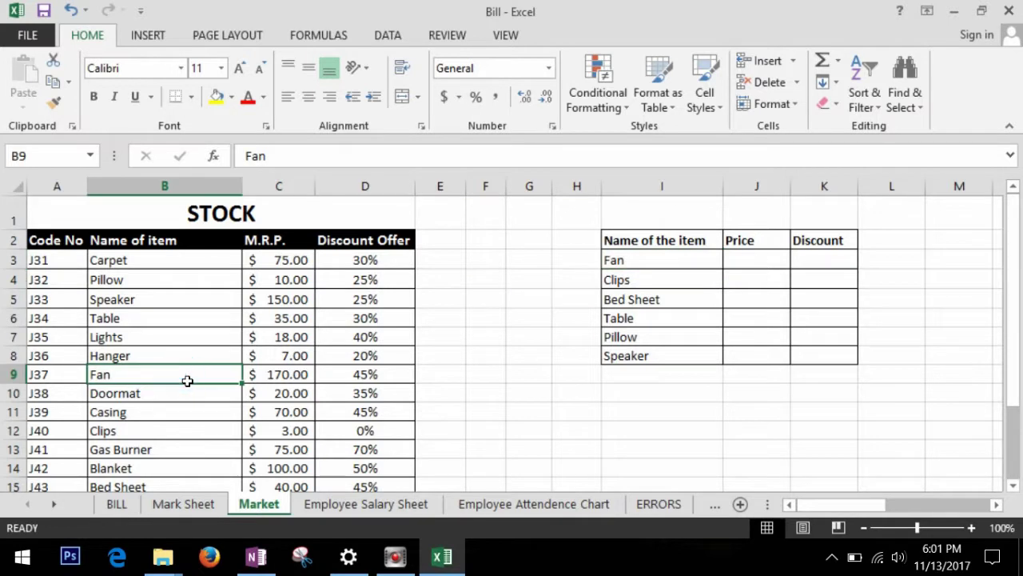
pyautogui.click(275, 382)
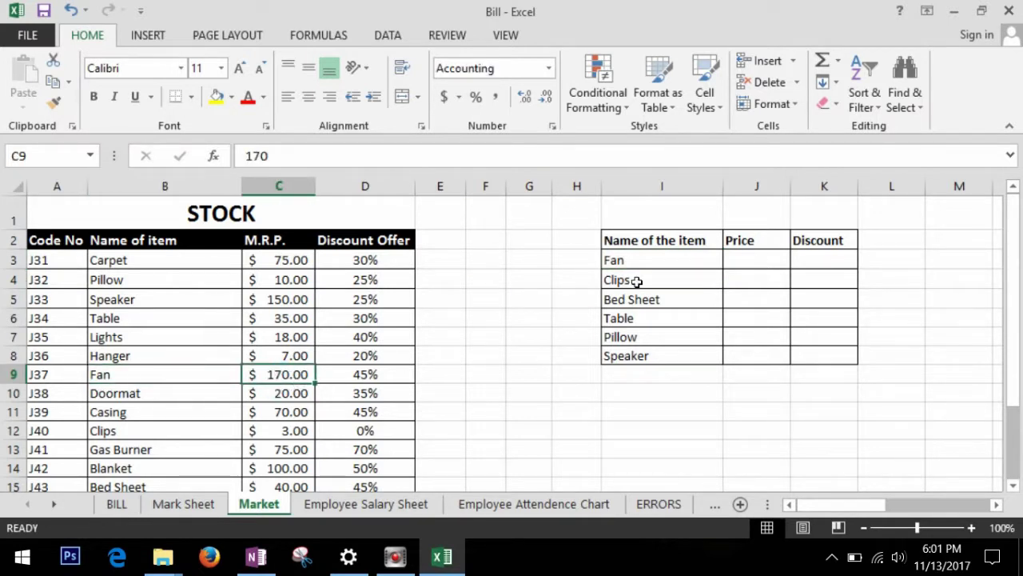
# Step: Try filling in Fan's price as 170 and discount as 45% manually in J3 and K3, and undo both entries
pyautogui.click(783, 263)
pyautogui.write('170')
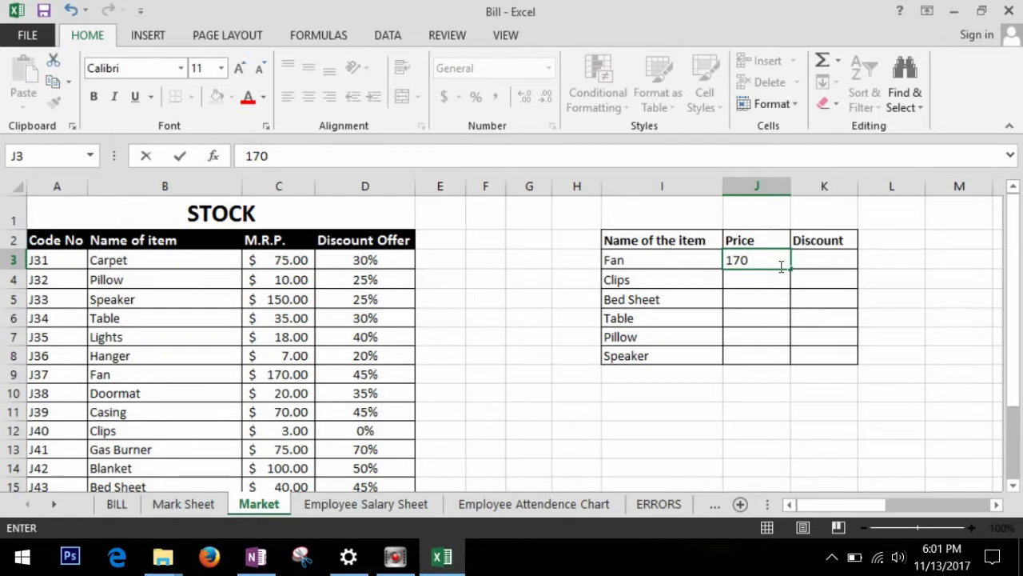
pyautogui.press('Tab')
pyautogui.write('45')
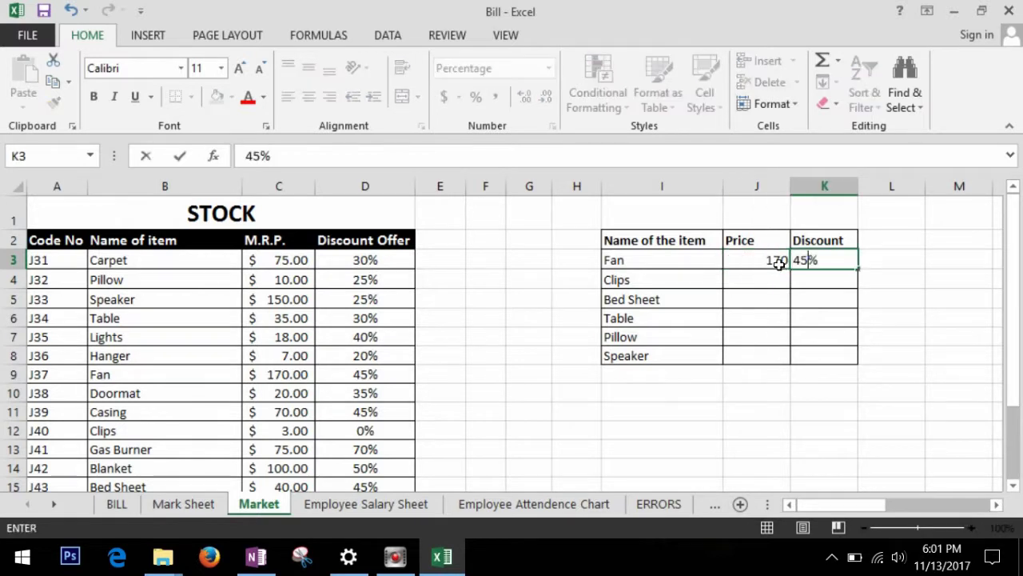
pyautogui.click(907, 301)
pyautogui.hotkey('ctrl', 'z')
pyautogui.hotkey('ctrl', 'z')
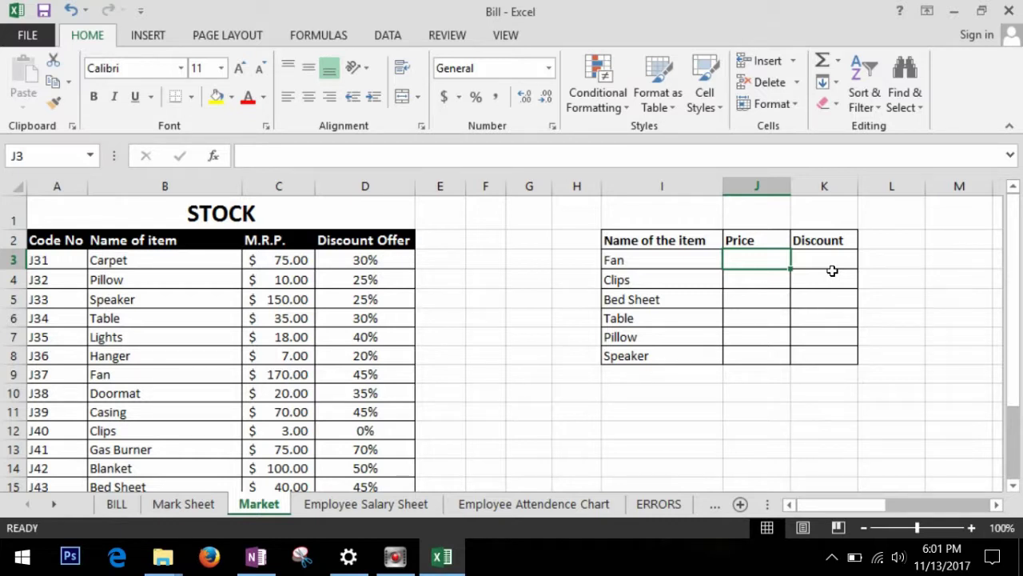
# Step: Look up Fan's price in J3 with =VLOOKUP(I3,B3:D15,2,FALSE) and fill the formula down through J8
pyautogui.write('=vl')
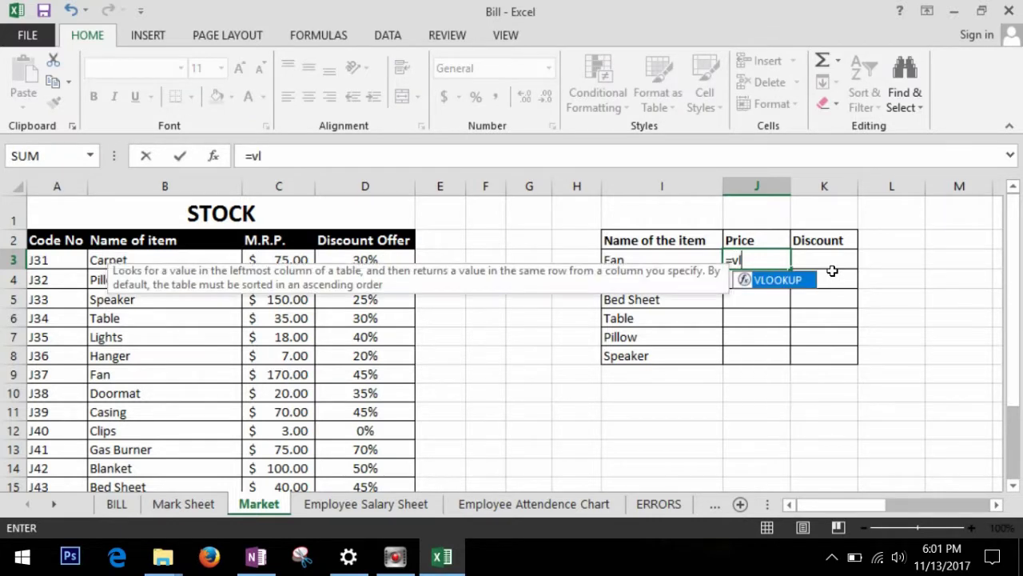
pyautogui.press('Tab')
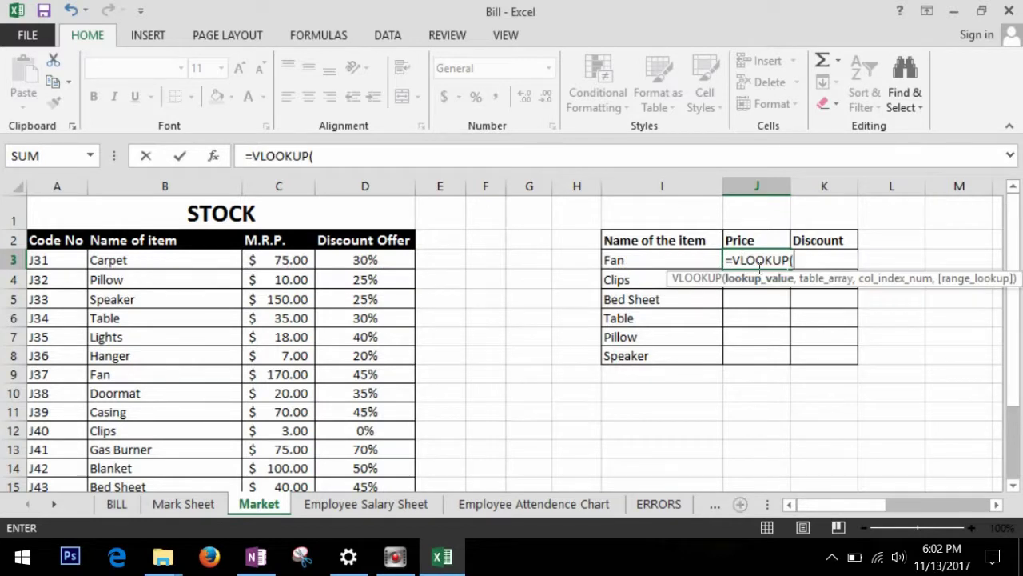
pyautogui.click(663, 263)
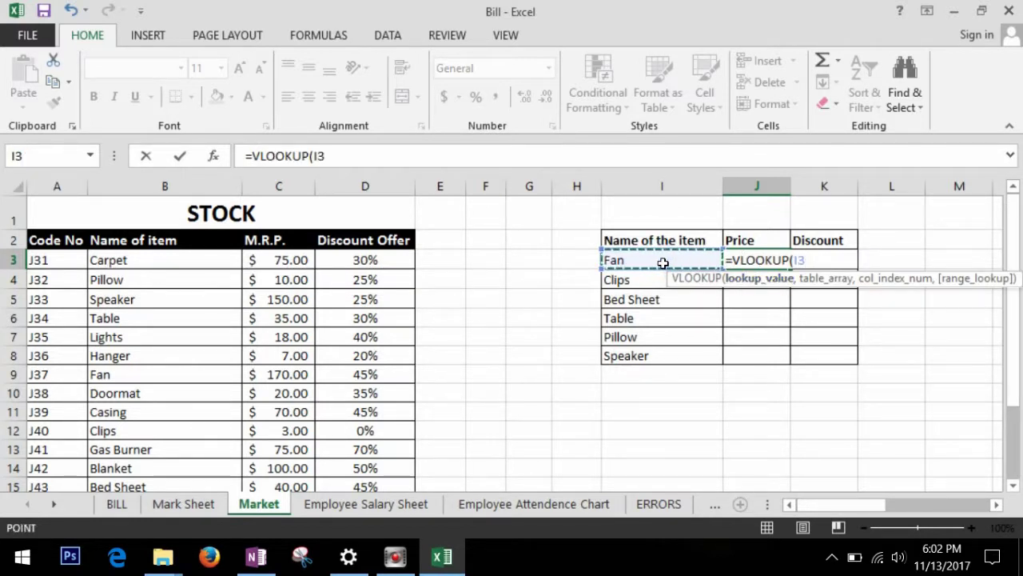
pyautogui.write(',')
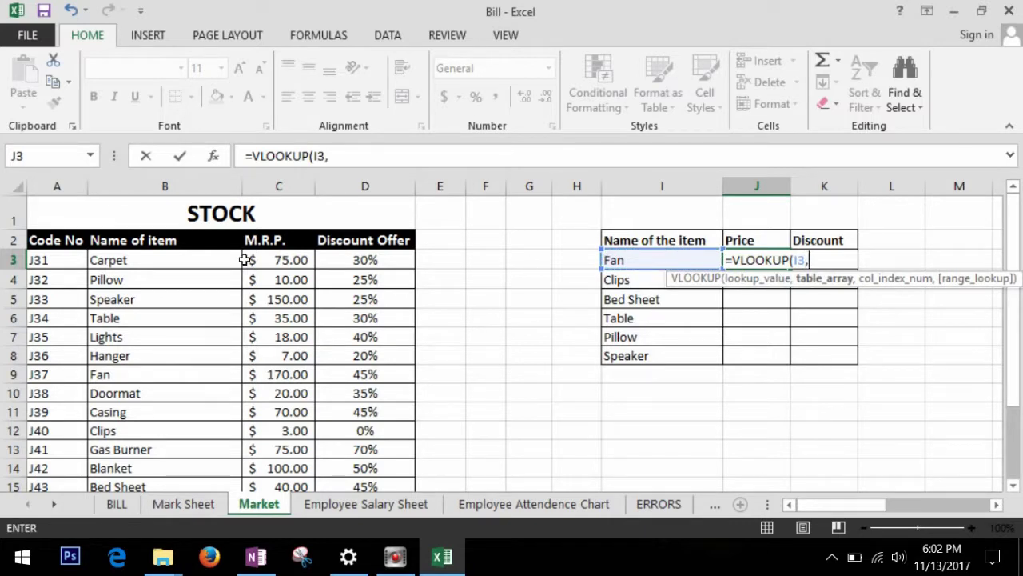
pyautogui.moveTo(165, 258); pyautogui.dragTo(389, 432)
pyautogui.scroll(1, 489, 397)
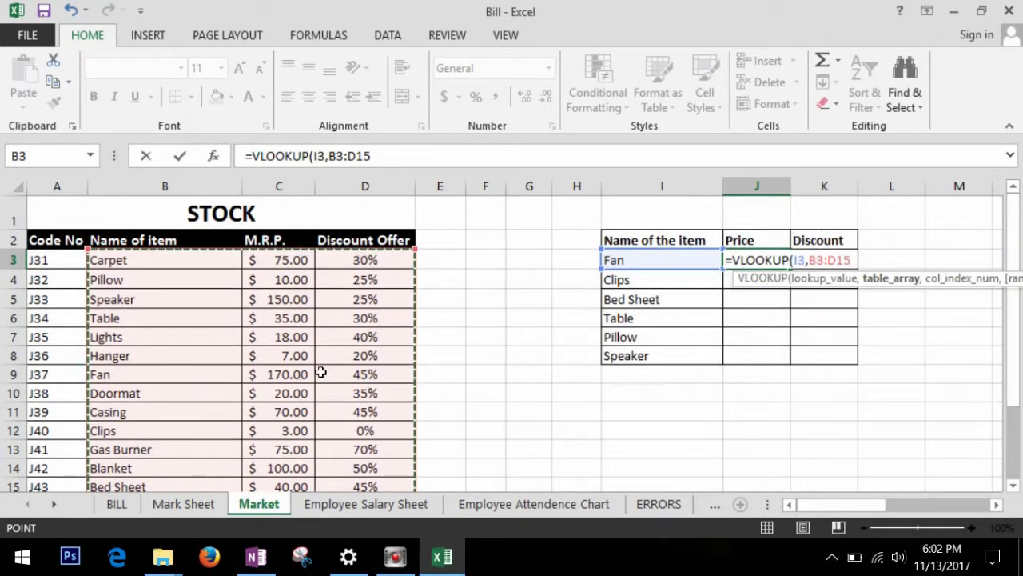
pyautogui.write(',2')
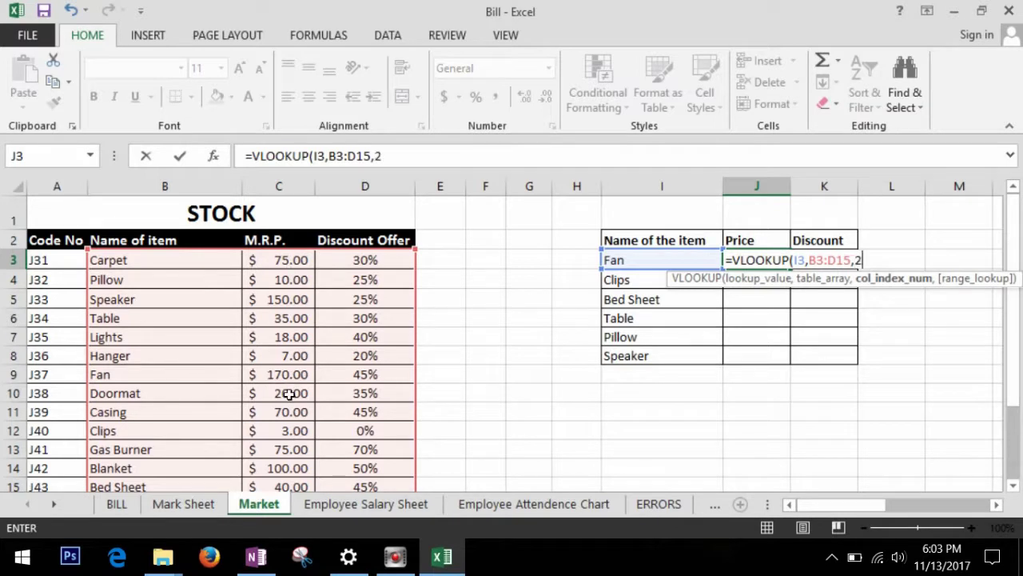
pyautogui.write(',')
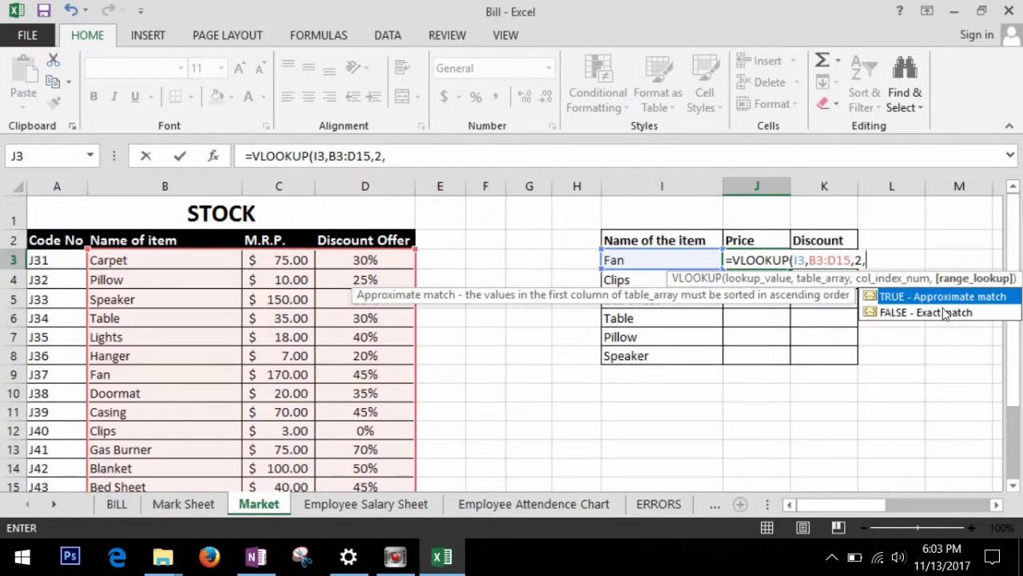
pyautogui.write('false)')
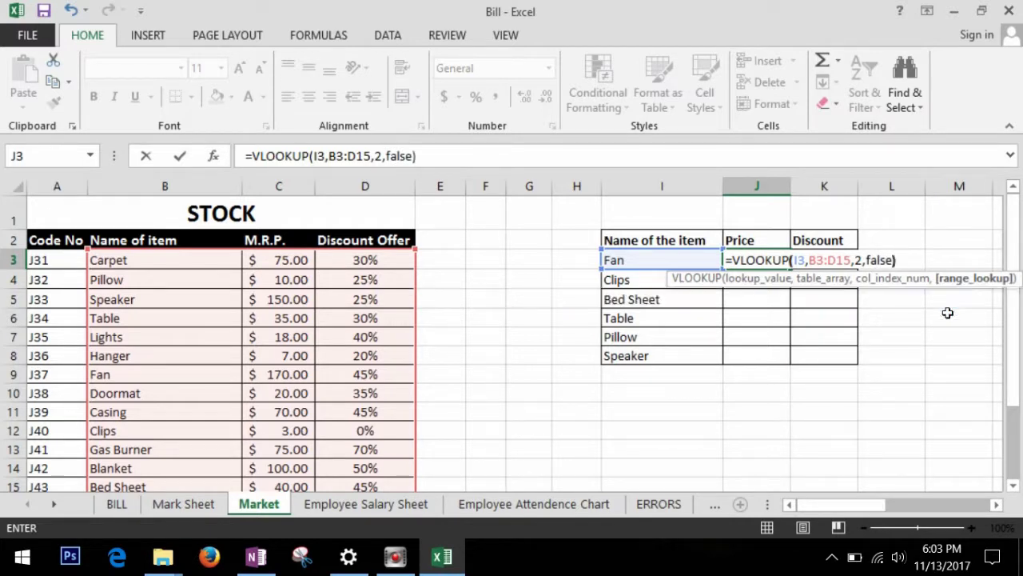
pyautogui.press('Return')
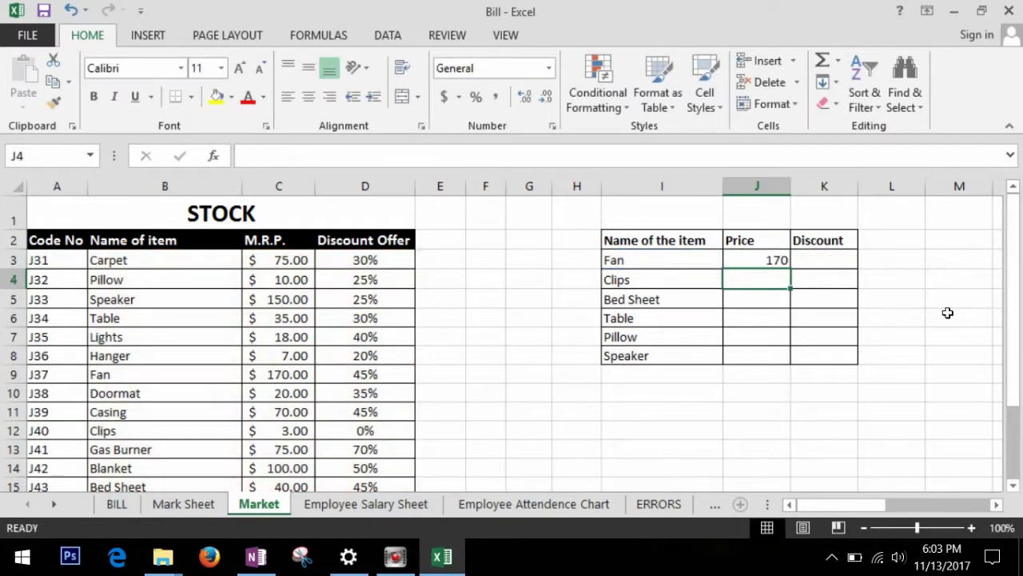
pyautogui.click(763, 261)
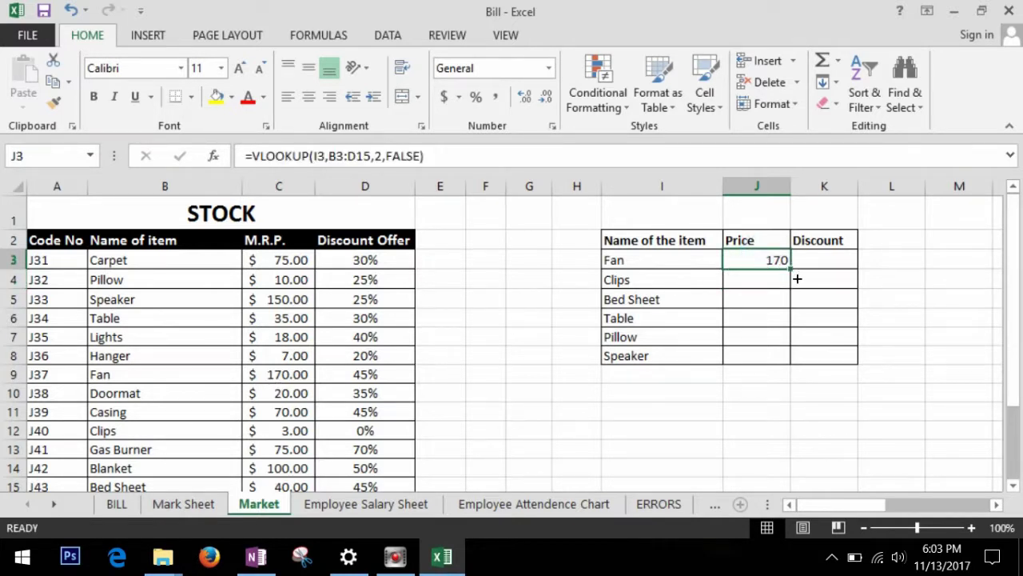
pyautogui.moveTo(790, 270); pyautogui.dragTo(795, 368)
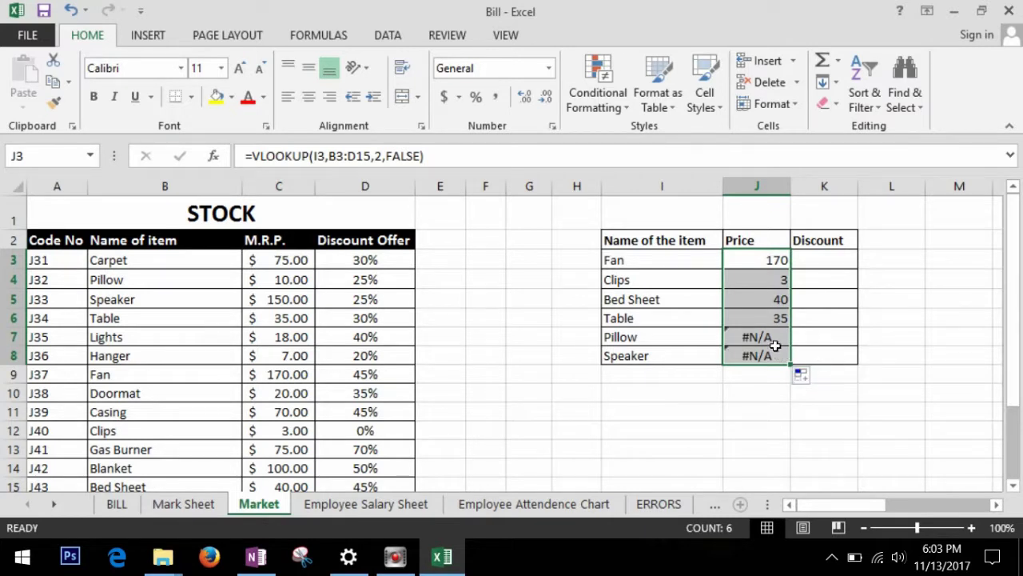
# Step: Compare the table ranges used by the price formulas in J3, J4 and J7 with the stock table's item rows
pyautogui.click(774, 342)
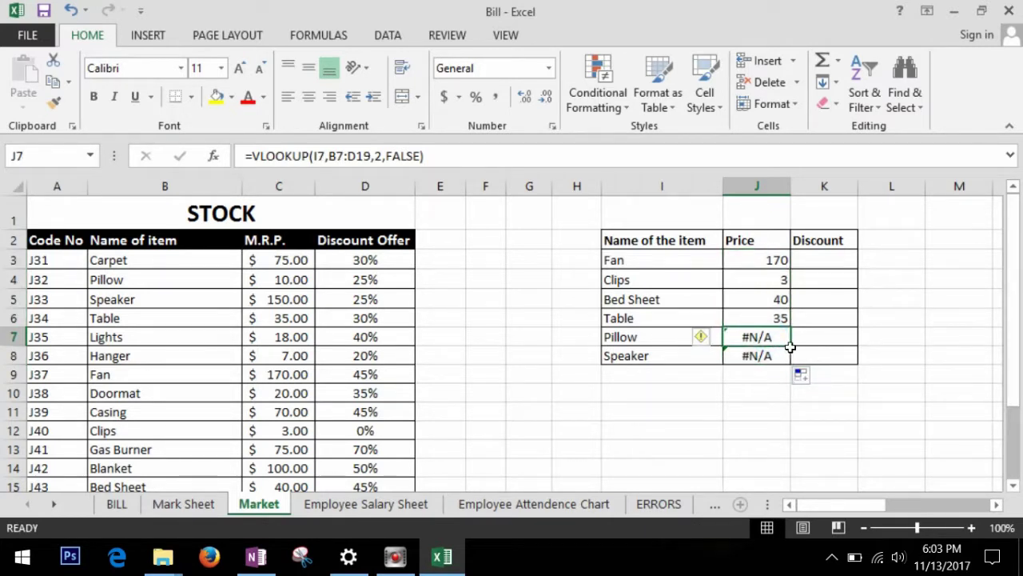
pyautogui.click(772, 265)
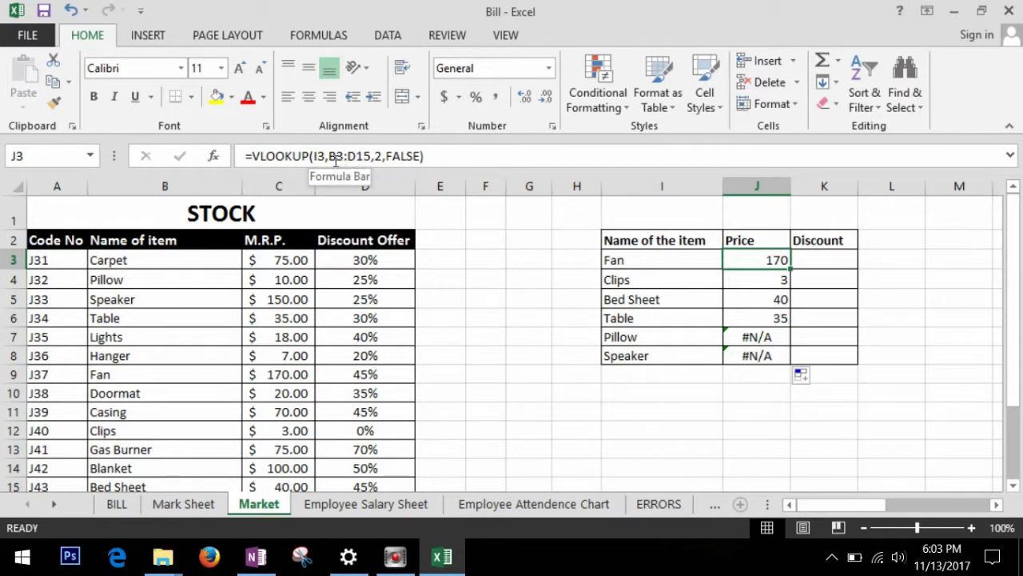
pyautogui.moveTo(329, 156); pyautogui.dragTo(372, 156)
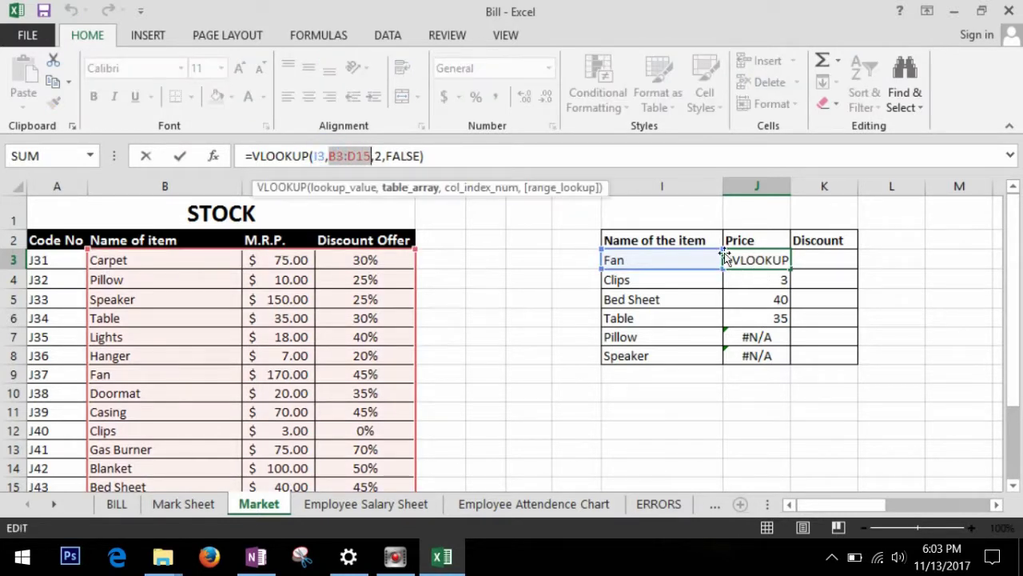
pyautogui.press('Return')
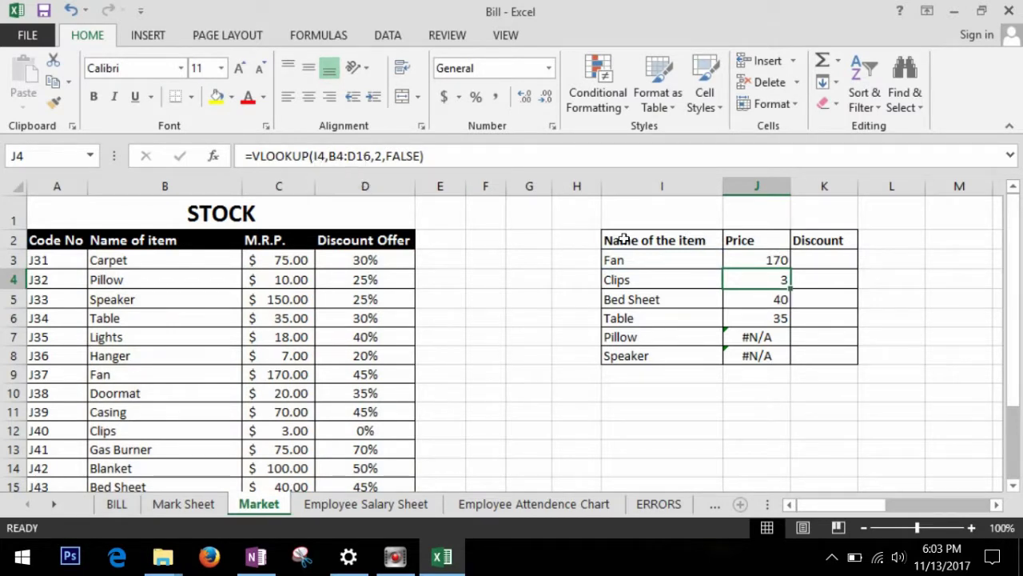
pyautogui.click(764, 339)
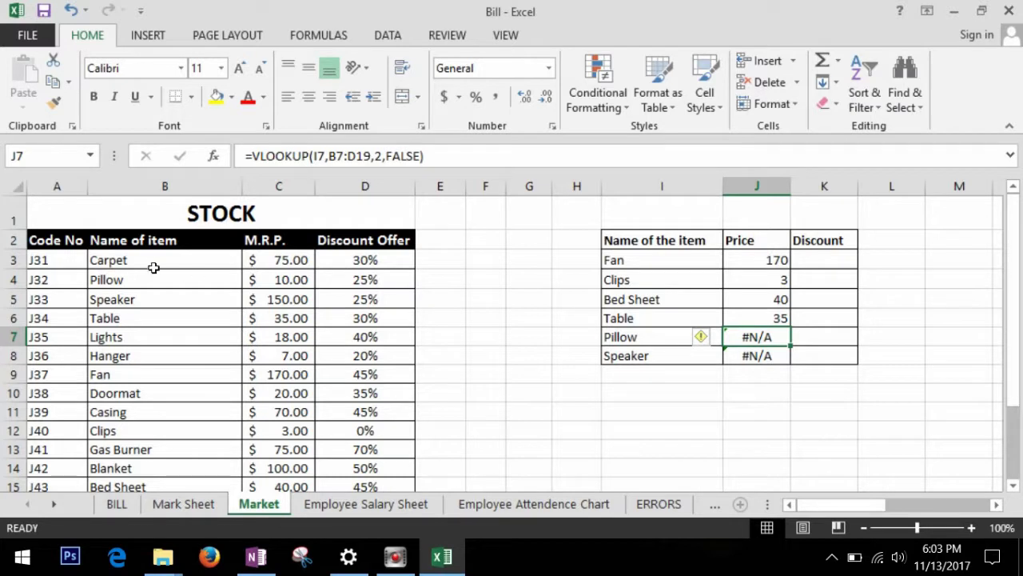
pyautogui.moveTo(153, 265); pyautogui.dragTo(354, 452)
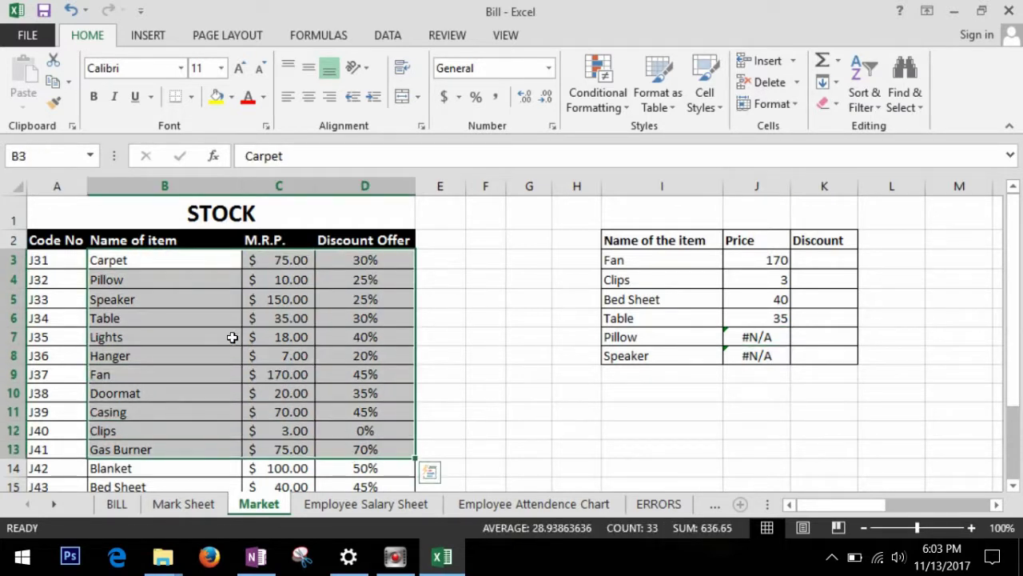
pyautogui.click(170, 263)
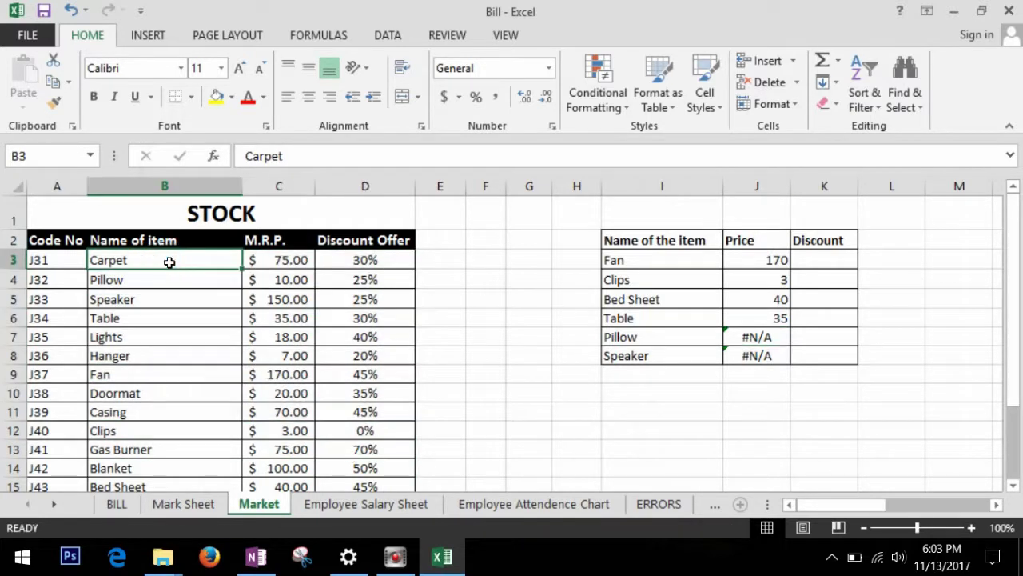
pyautogui.scroll(-1, 169, 262)
pyautogui.click(175, 418)
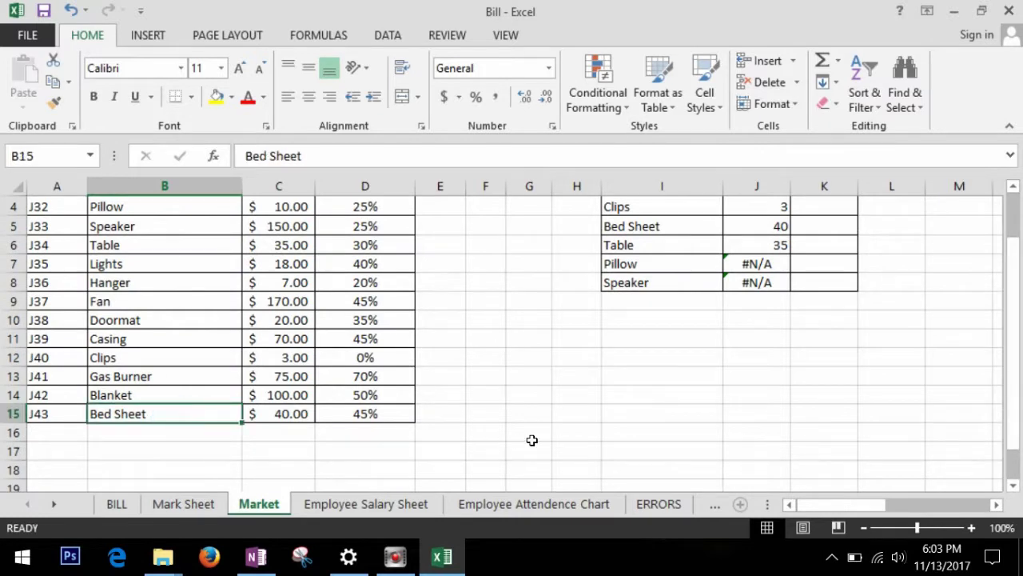
pyautogui.scroll(1, 543, 431)
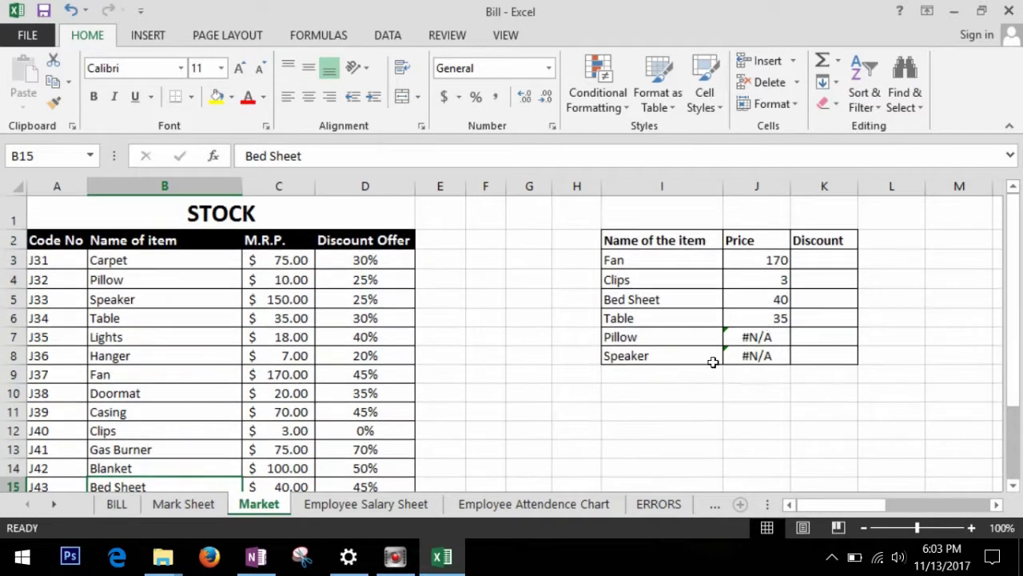
# Step: Make the table range in J3's price formula absolute, so it reads =VLOOKUP(I3,$B$3:$D$15,2,FALSE)
pyautogui.click(767, 261)
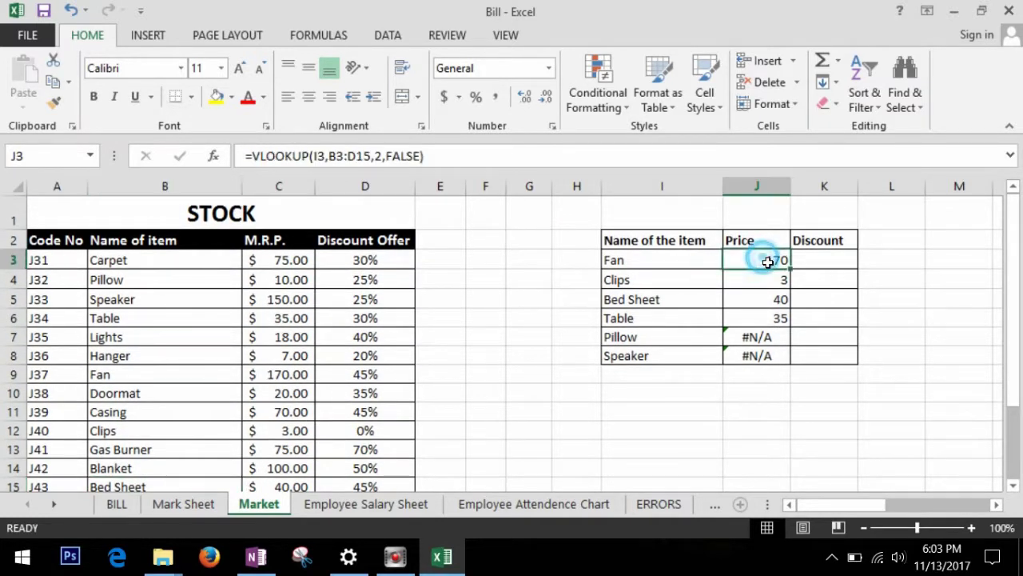
pyautogui.click(328, 156)
pyautogui.write('$')
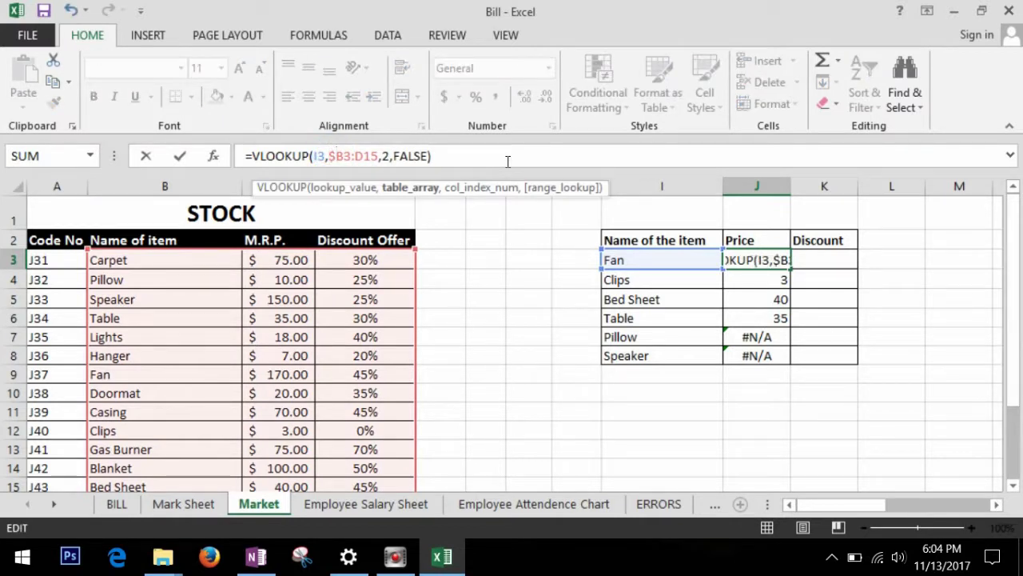
pyautogui.press('Right')
pyautogui.write('$B')
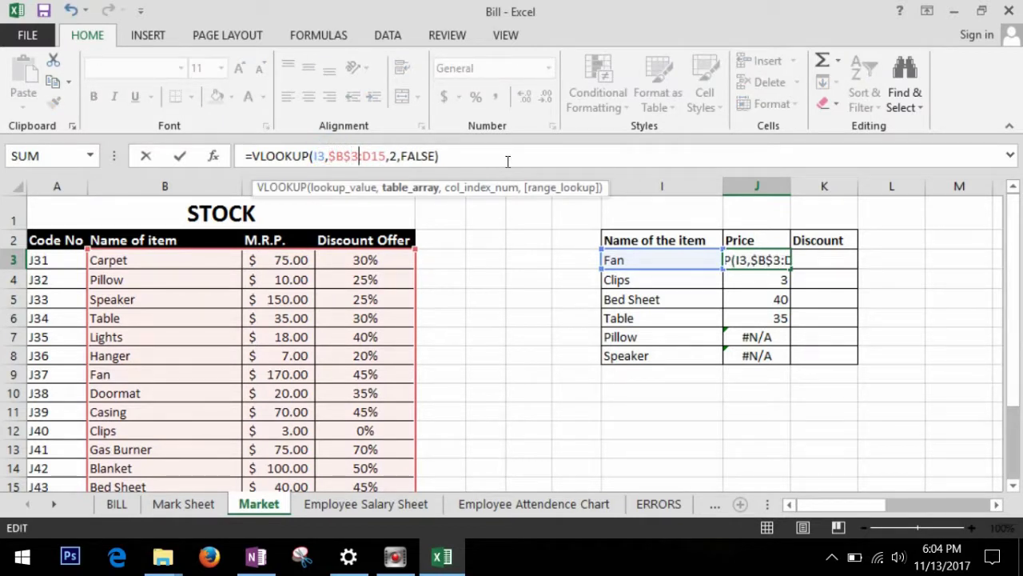
pyautogui.write('$')
pyautogui.press('Right')
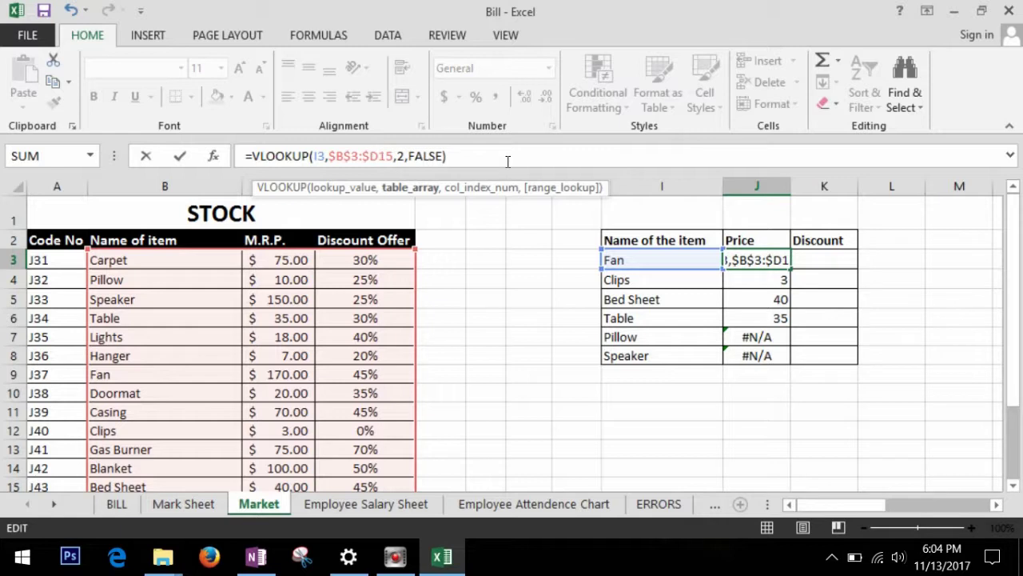
pyautogui.write('$')
pyautogui.press('Return')
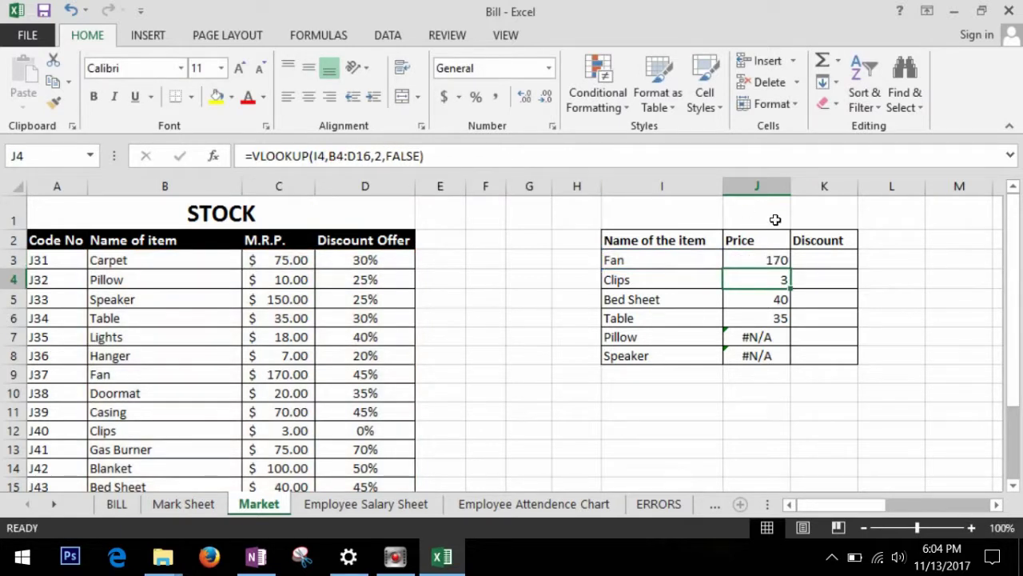
# Step: Fill the absolute-range price formula from J3 down through J8 and check the copied formulas in the Price column
pyautogui.click(777, 264)
pyautogui.moveTo(790, 271); pyautogui.dragTo(794, 371)
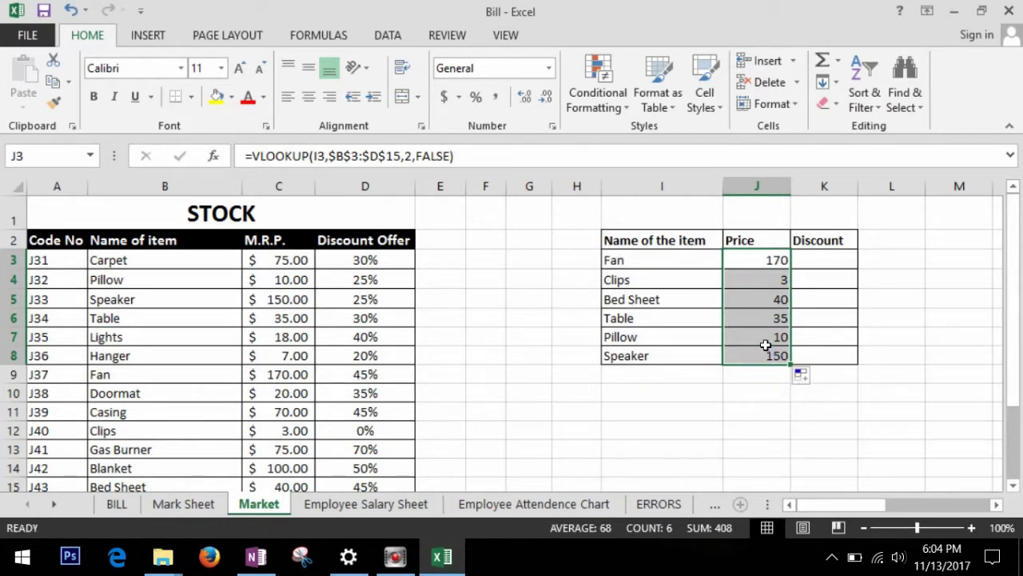
pyautogui.click(765, 342)
pyautogui.click(760, 316)
pyautogui.click(760, 298)
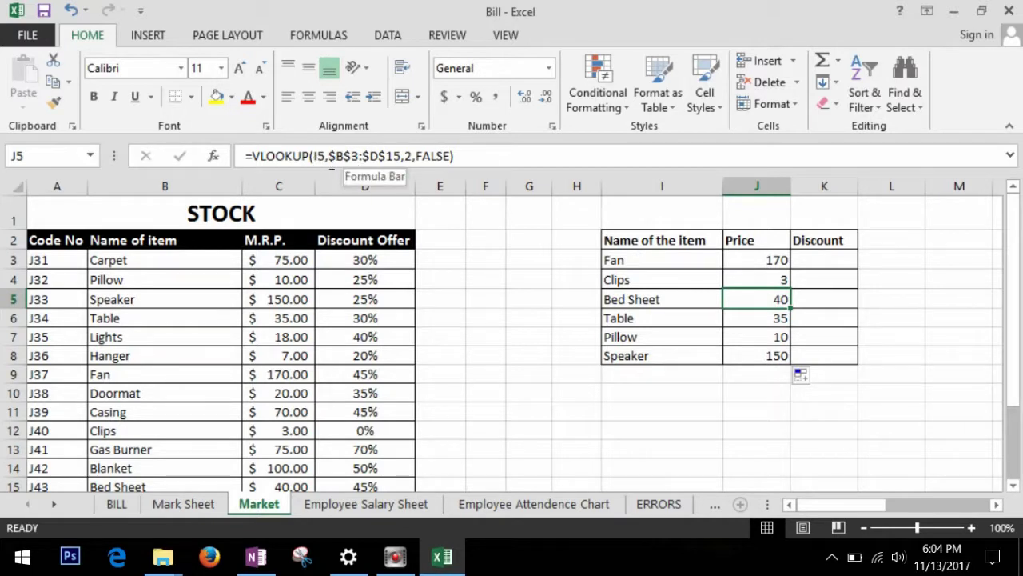
pyautogui.click(678, 263)
pyautogui.click(679, 283)
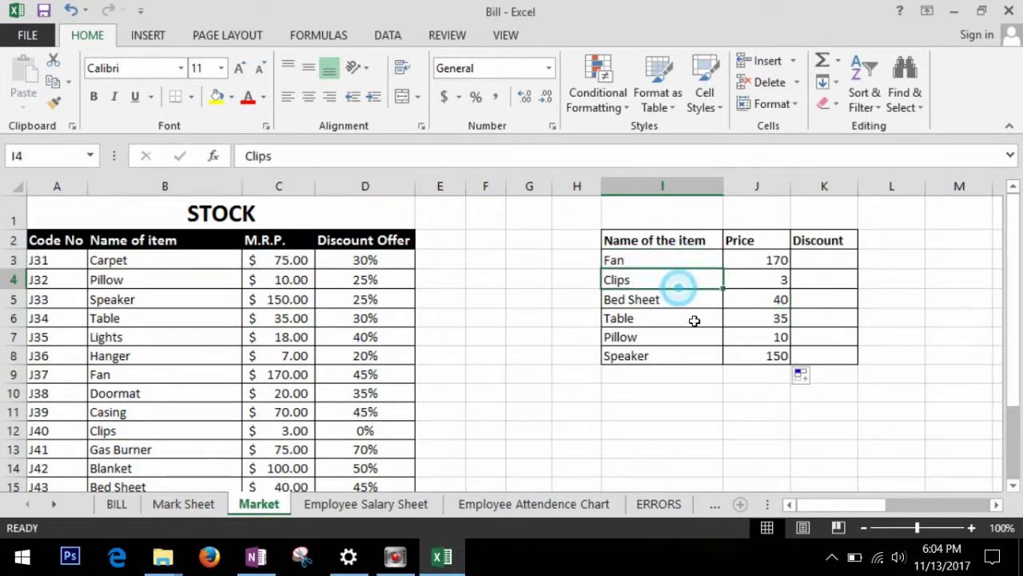
pyautogui.click(689, 318)
# Step: Begin a VLOOKUP formula in K3 for Fan's discount, with I3 as lookup value and B3:D15 as table range
pyautogui.click(825, 266)
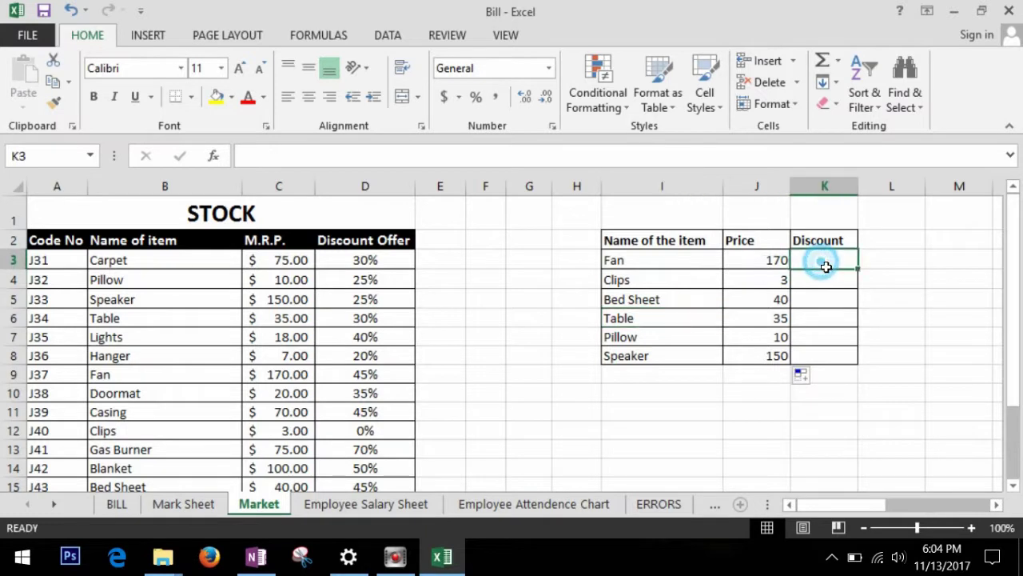
pyautogui.write('=vl')
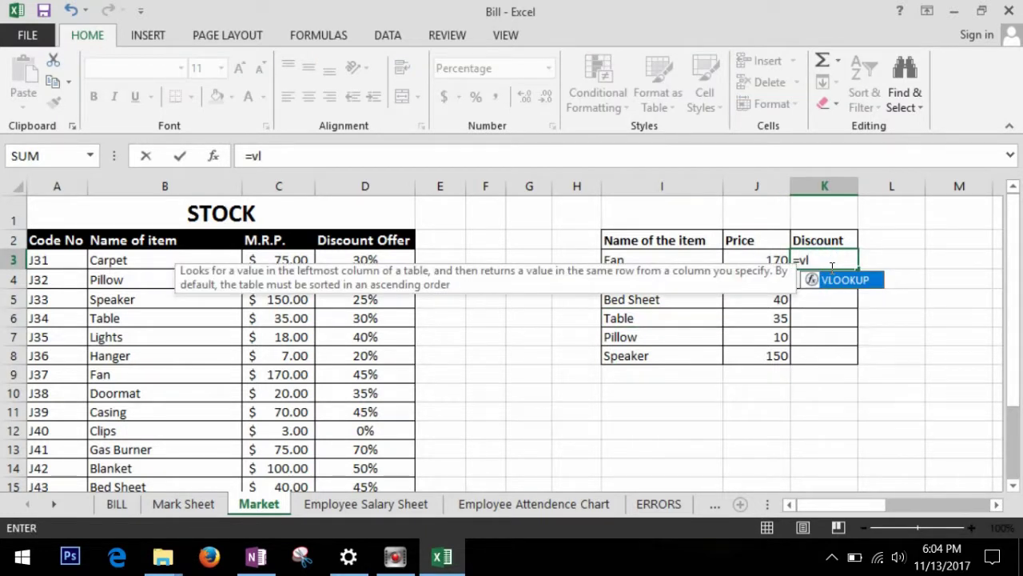
pyautogui.press('Tab')
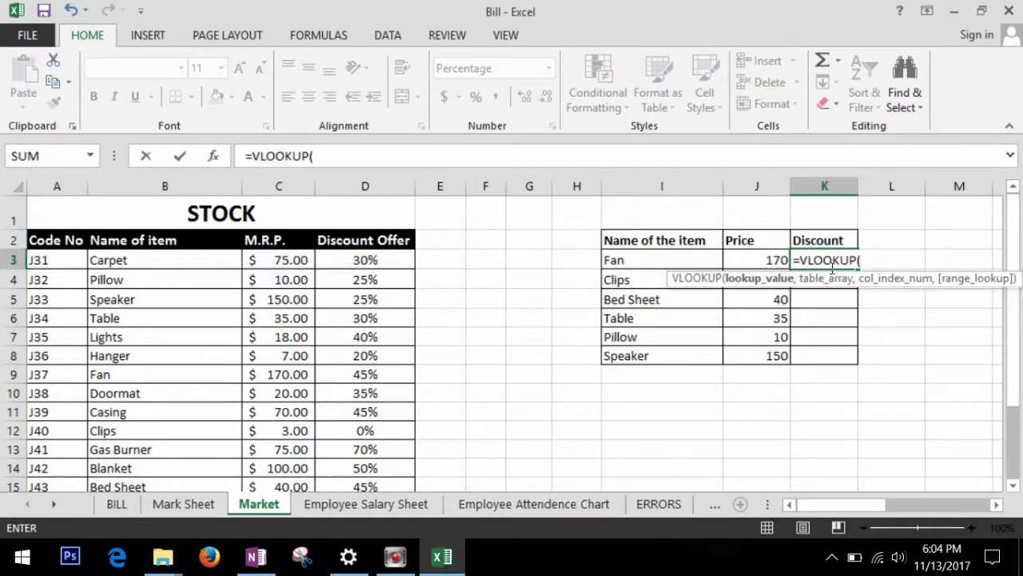
pyautogui.click(663, 267)
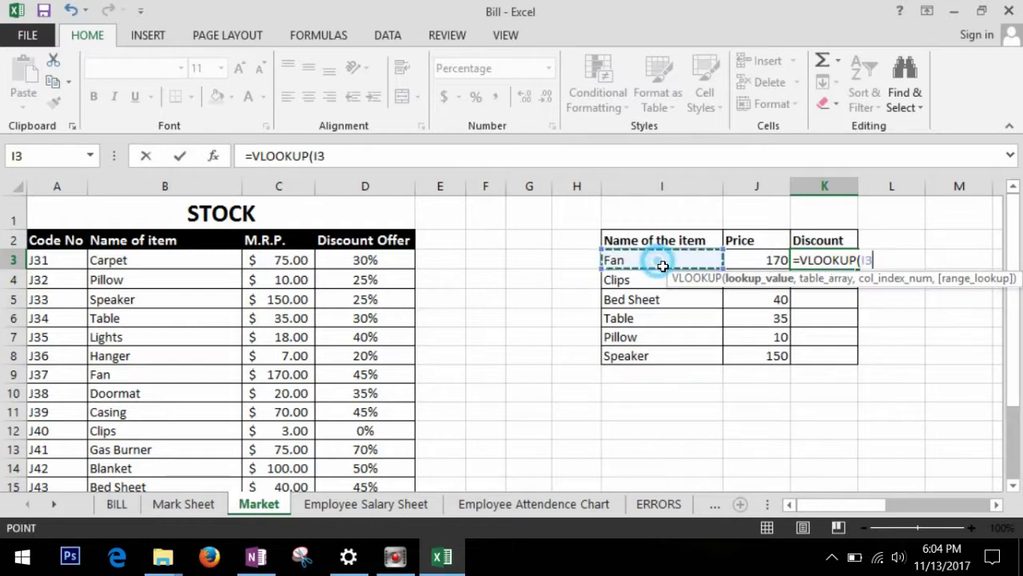
pyautogui.write(',')
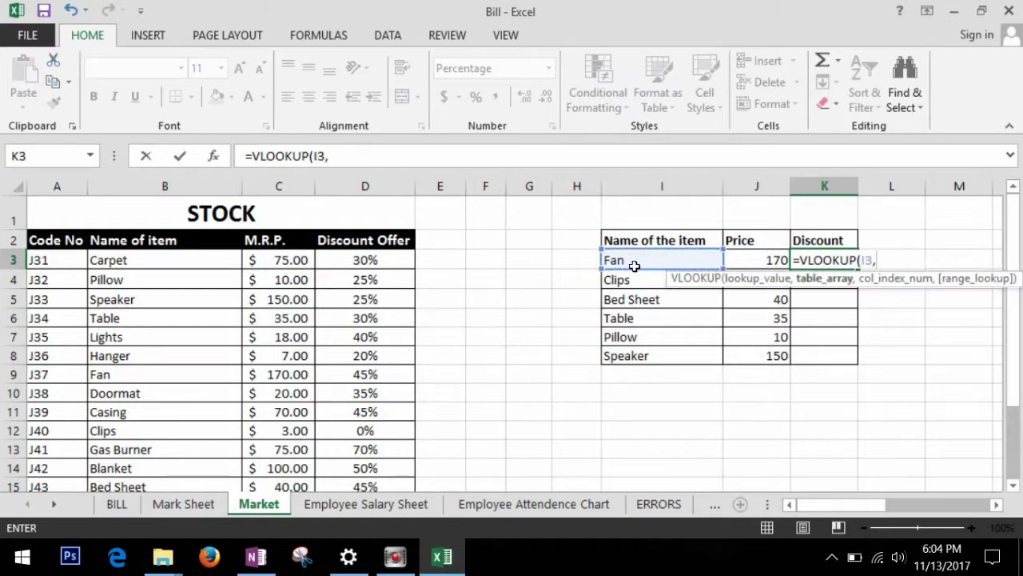
pyautogui.moveTo(127, 260); pyautogui.dragTo(397, 458)
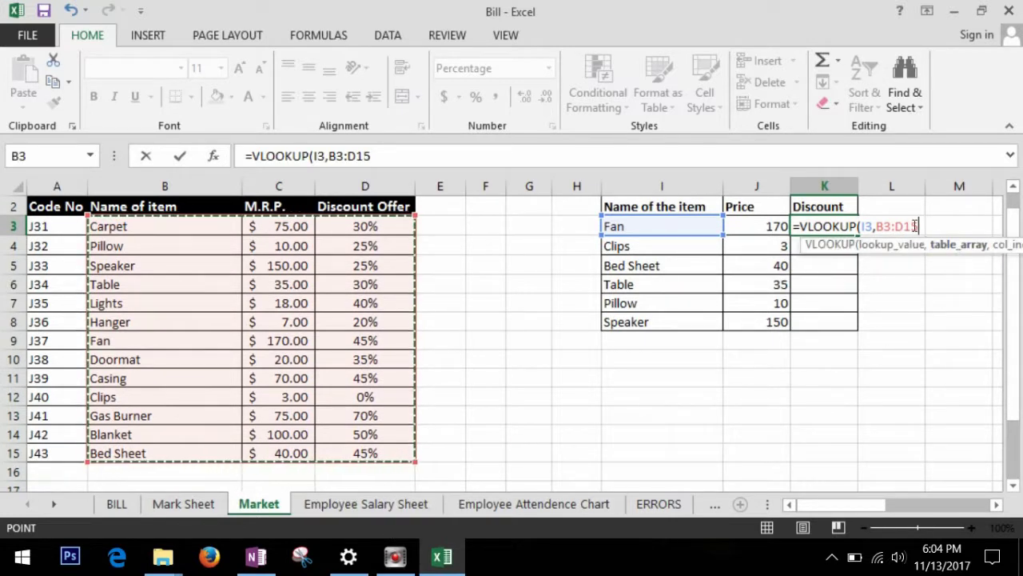
# Step: Make the table range in K3's discount formula absolute, as $B$3:$D$15
pyautogui.click(875, 226)
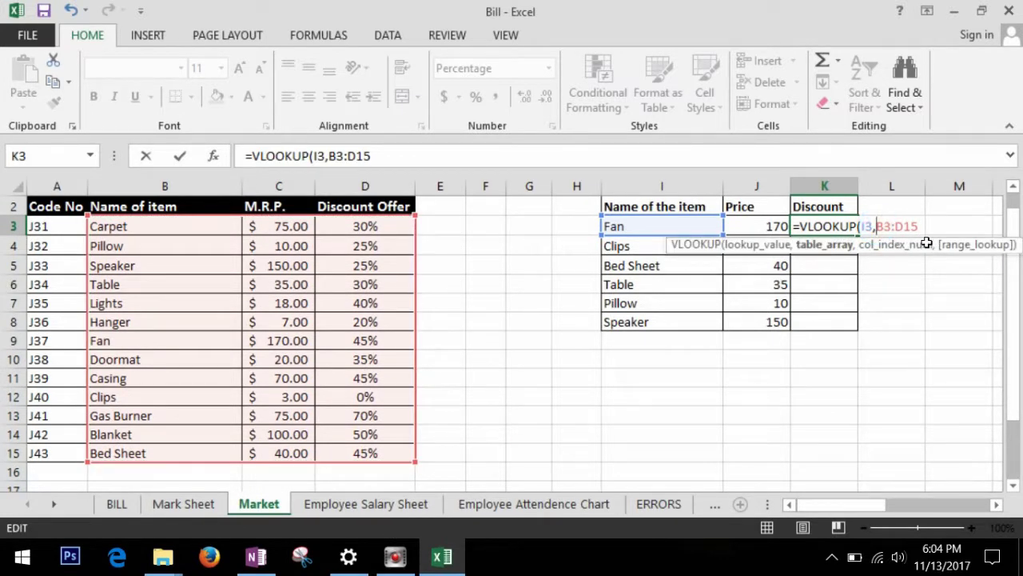
pyautogui.write('$')
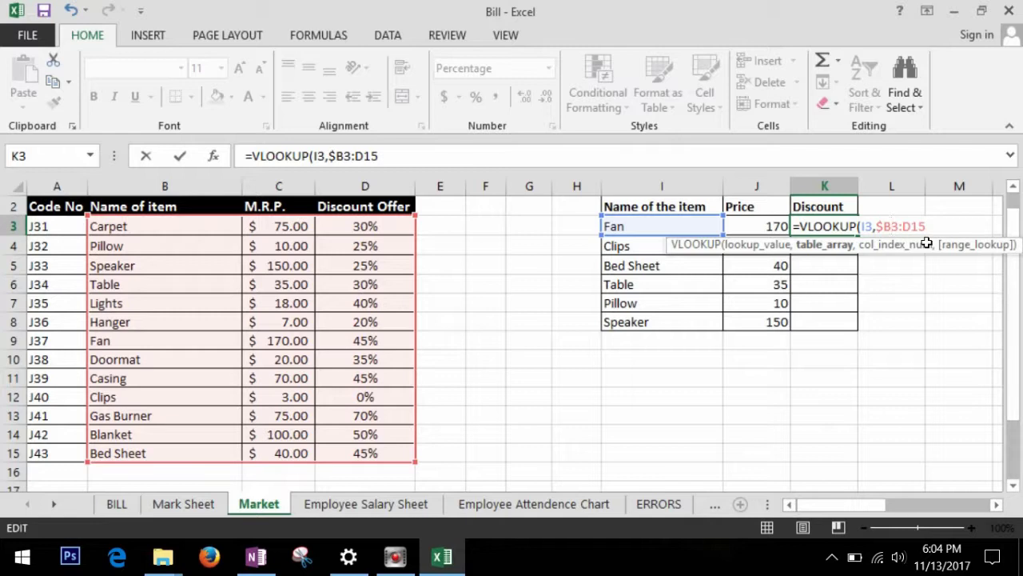
pyautogui.press('Right')
pyautogui.write('$')
pyautogui.press('Right')
pyautogui.press('Right')
pyautogui.write('$')
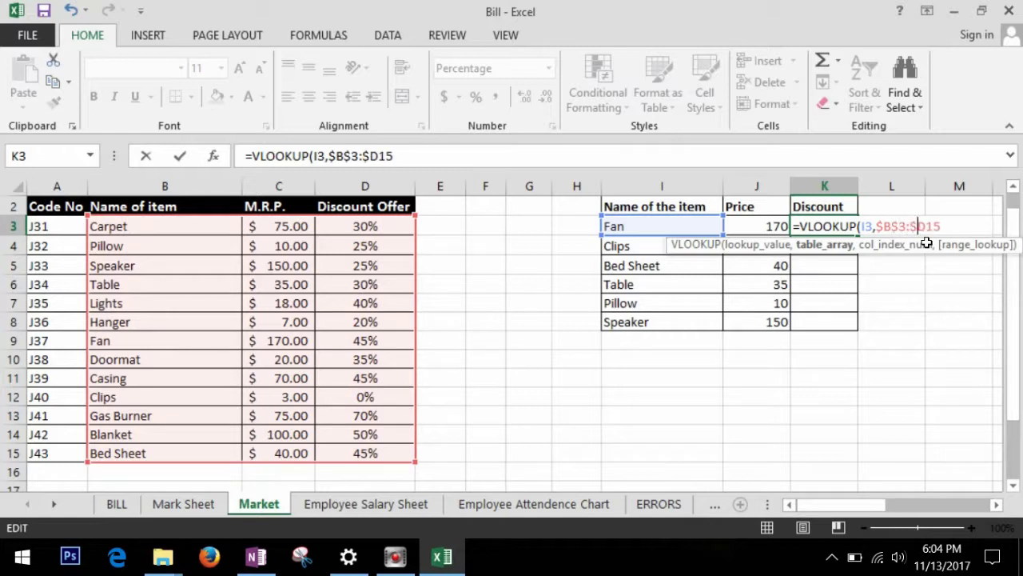
pyautogui.press('Right')
pyautogui.write('$15,')
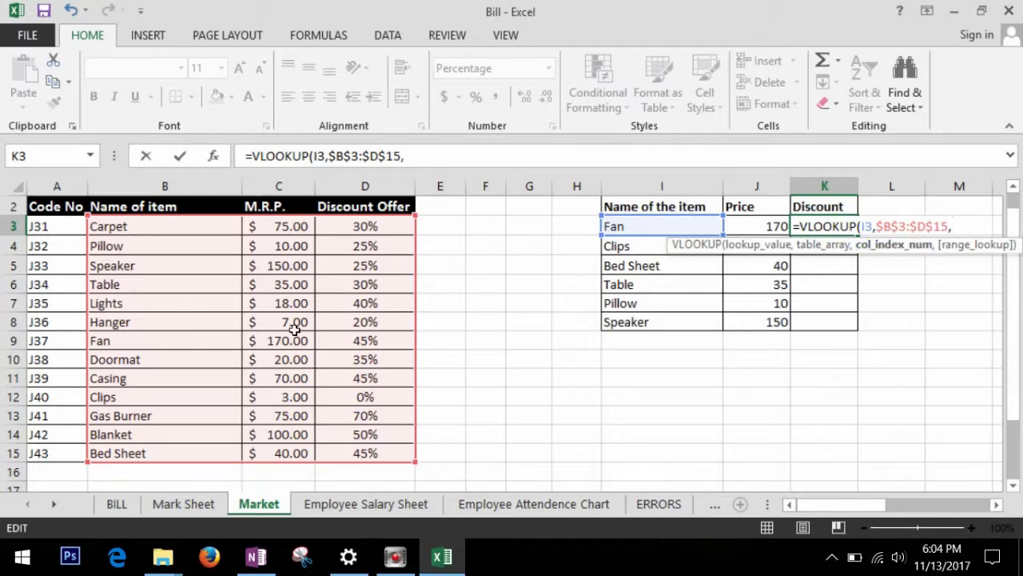
# Step: Complete K3's discount formula with column index 3 and exact match, giving =VLOOKUP(I3,$B$3:$D$15,3,FALSE)
pyautogui.write('3,flase')
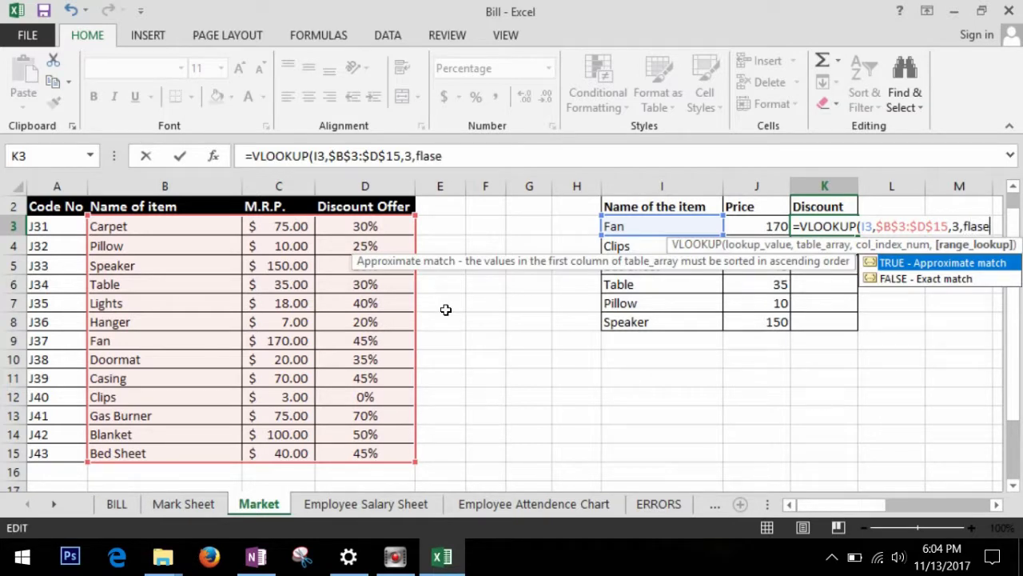
pyautogui.press('BackSpace')
pyautogui.press('BackSpace')
pyautogui.press('BackSpace')
pyautogui.press('BackSpace')
pyautogui.write('alse')
pyautogui.press('Return')
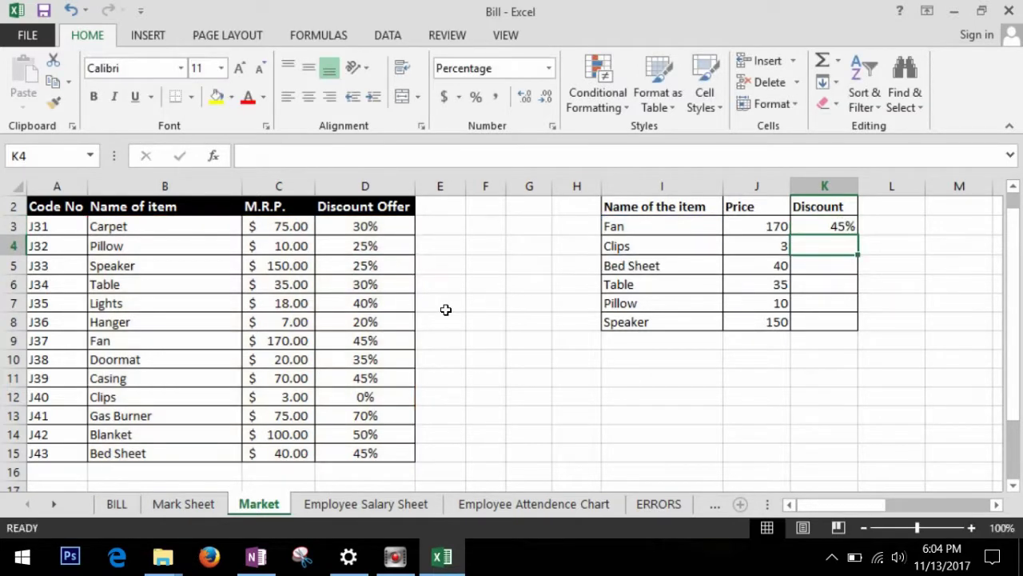
# Step: Fill the discount formula from K3 down through K8
pyautogui.click(843, 229)
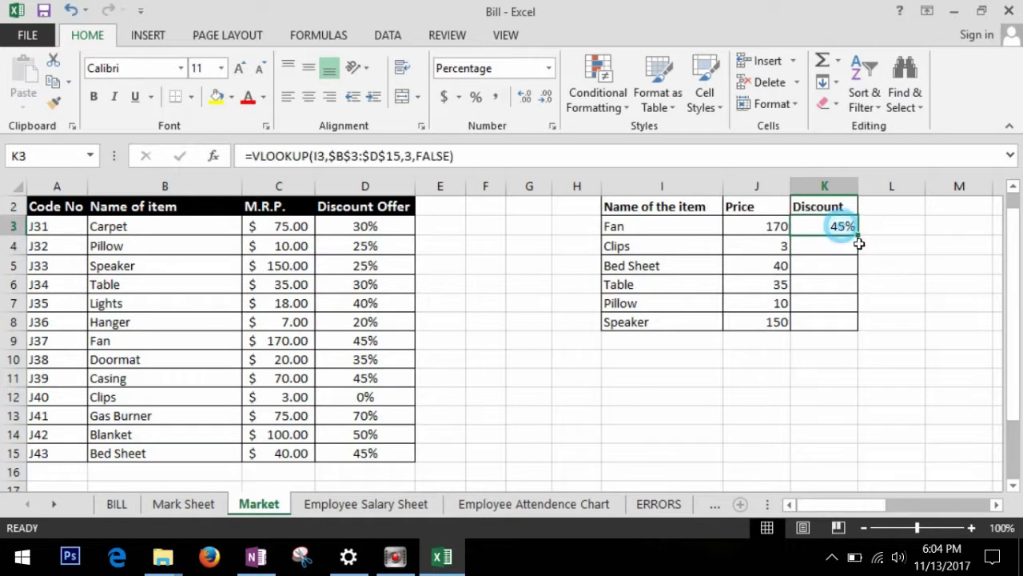
pyautogui.moveTo(862, 240); pyautogui.dragTo(861, 330)
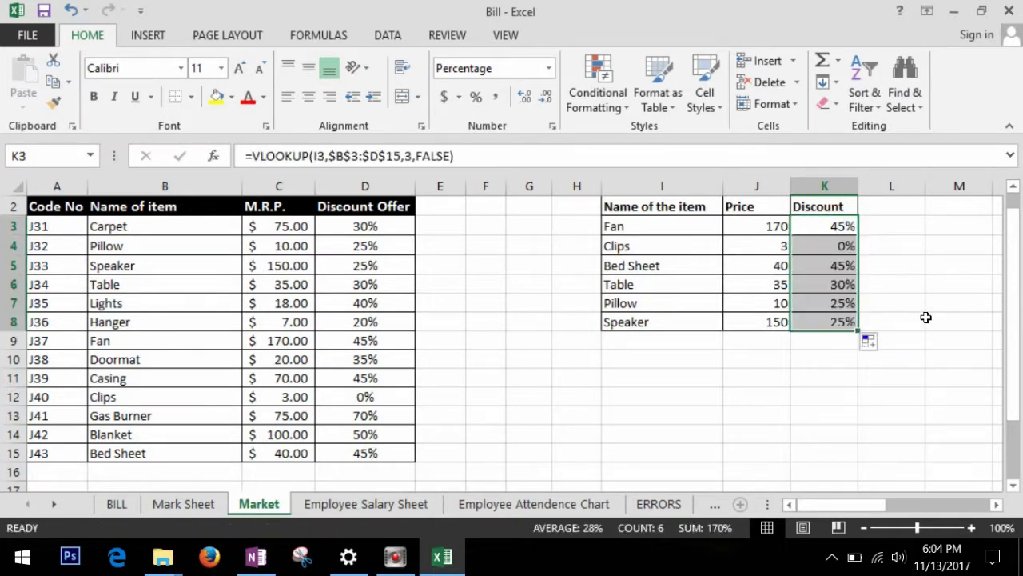
pyautogui.click(761, 247)
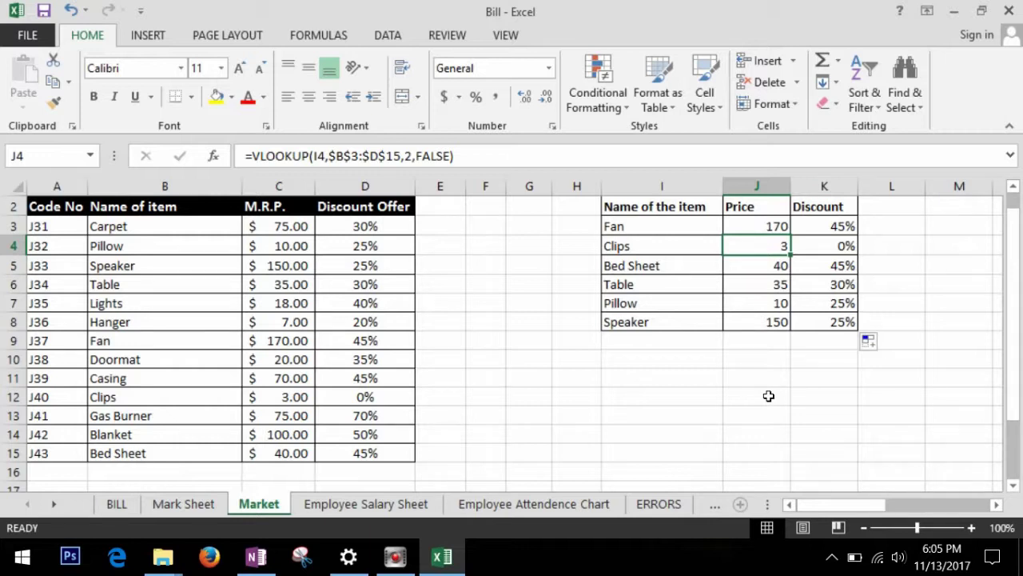
pyautogui.click(768, 395)
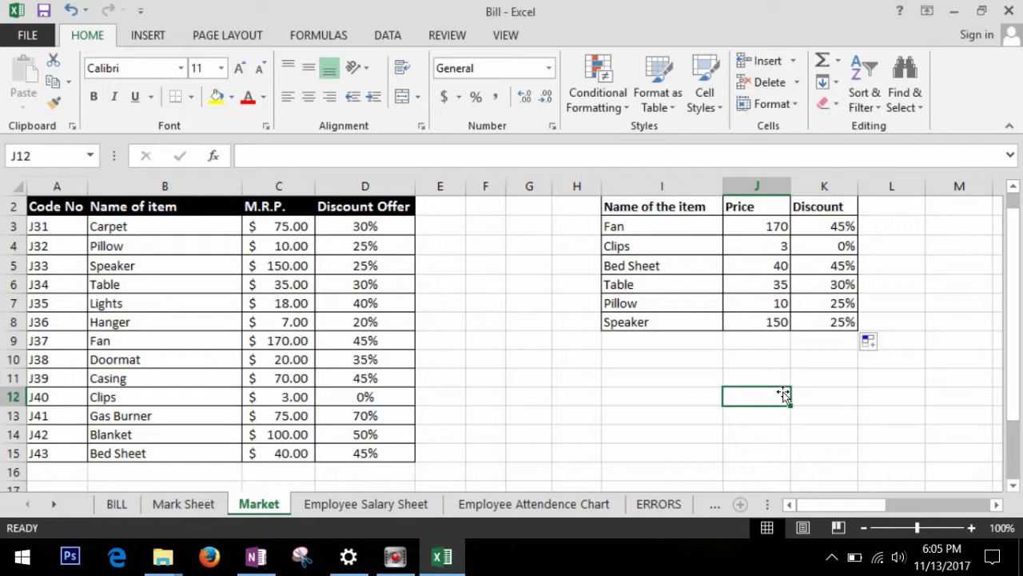
# Step: Examine the horizontal stock table in S2:AF5, including Fan's column, and the unfilled item list below it
pyautogui.hscroll(6, 768, 396)
pyautogui.click(697, 403)
pyautogui.scroll(1, 700, 414)
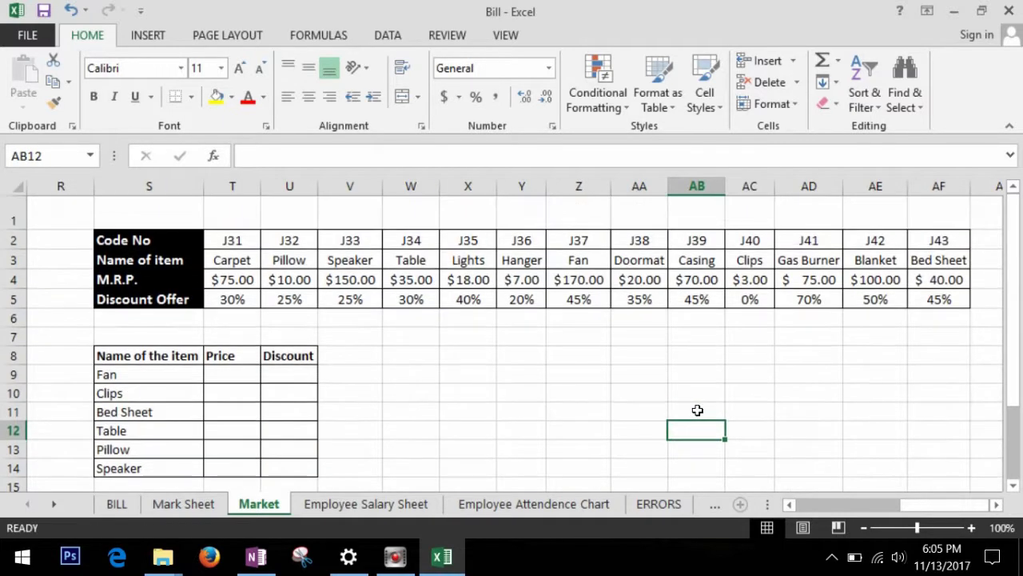
pyautogui.scroll(-1, 697, 410)
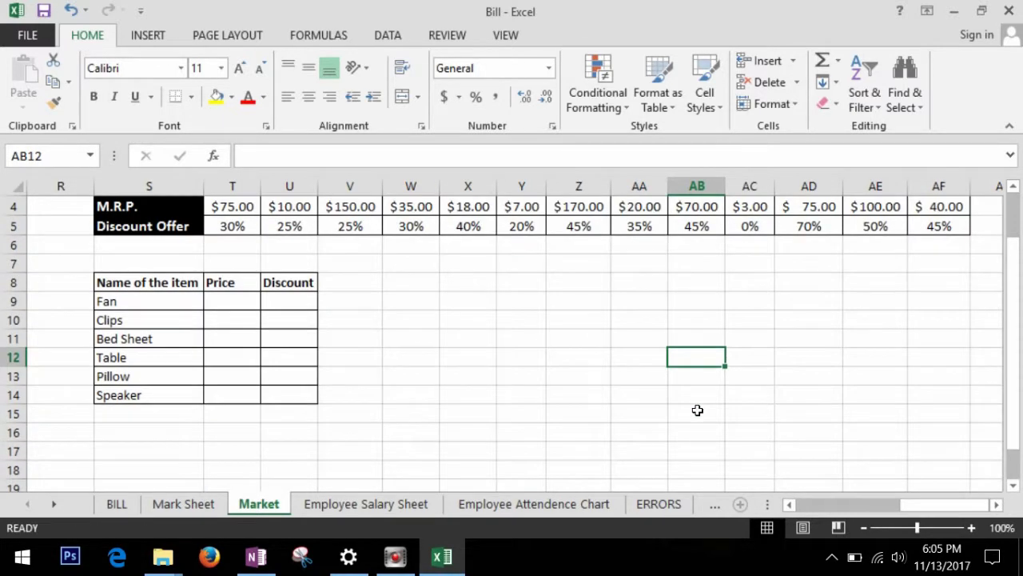
pyautogui.scroll(1, 697, 410)
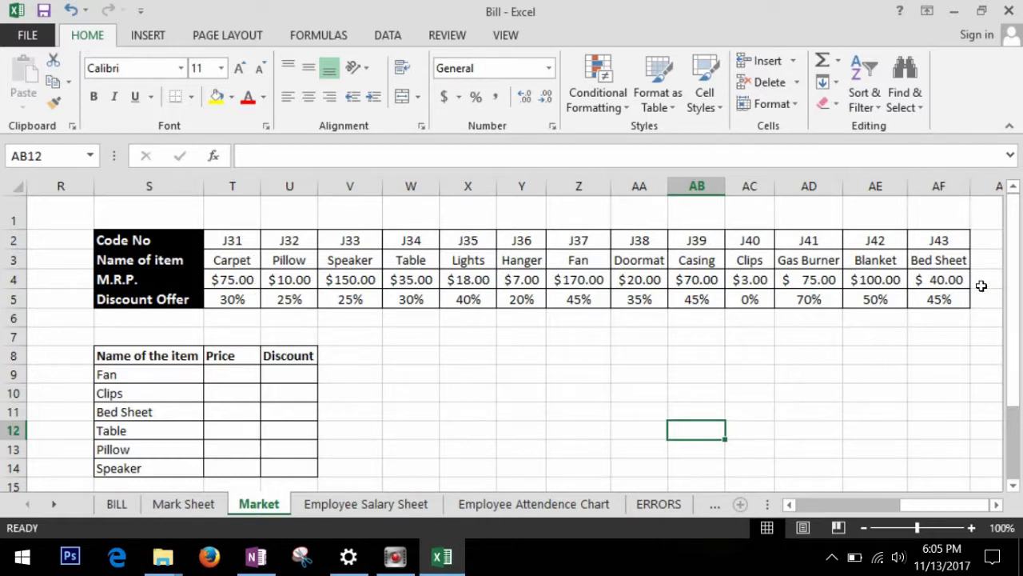
pyautogui.click(231, 379)
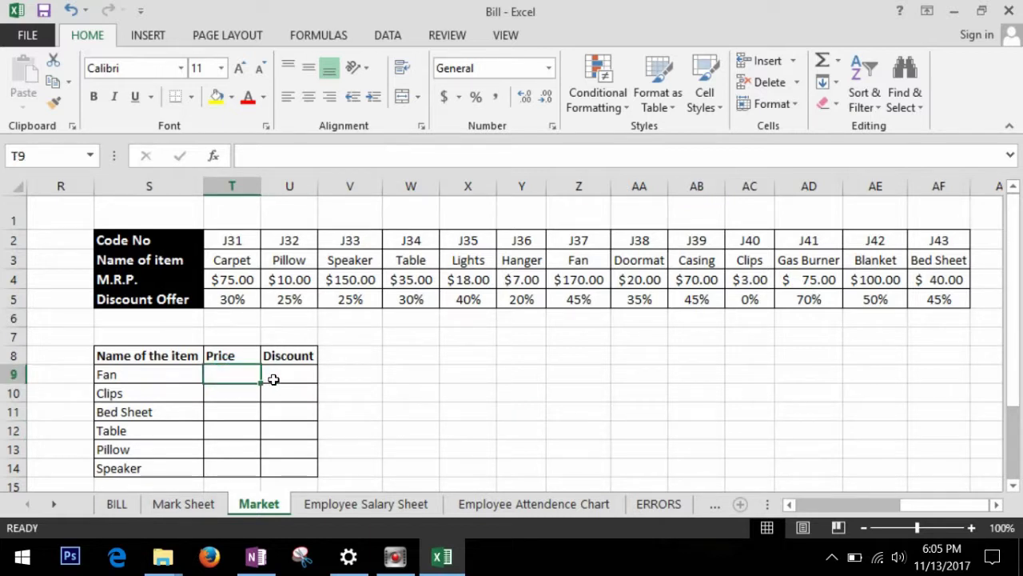
pyautogui.click(584, 268)
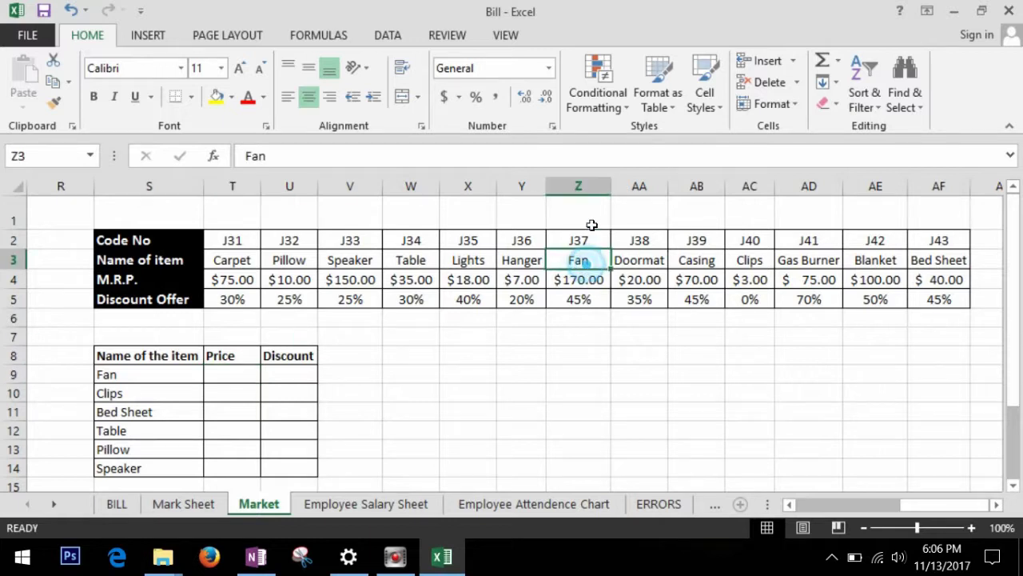
pyautogui.click(598, 199)
pyautogui.click(587, 263)
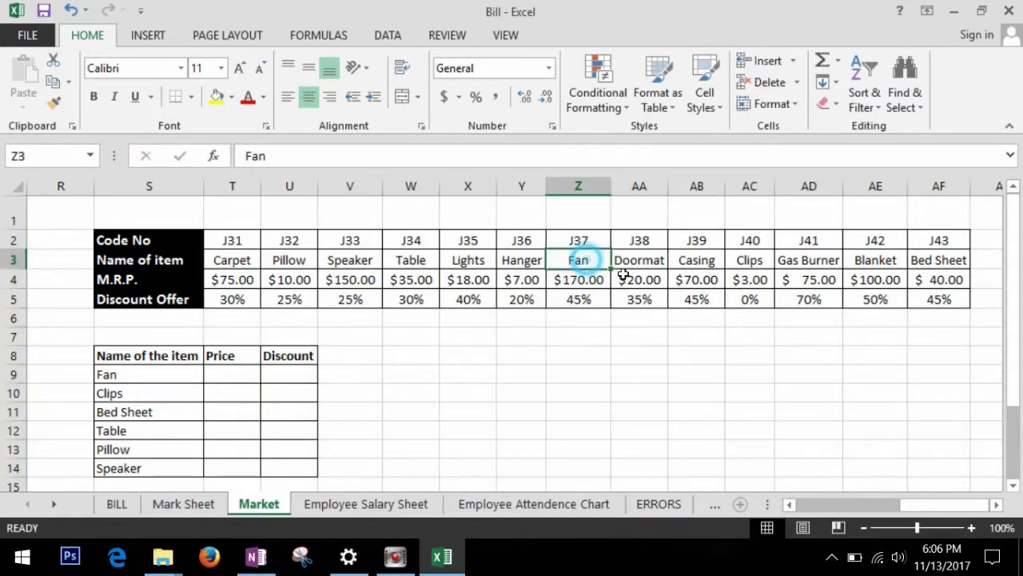
# Step: Look up Fan's price in T9 with =HLOOKUP(S9,T3:AF5,2,FALSE)
pyautogui.click(240, 375)
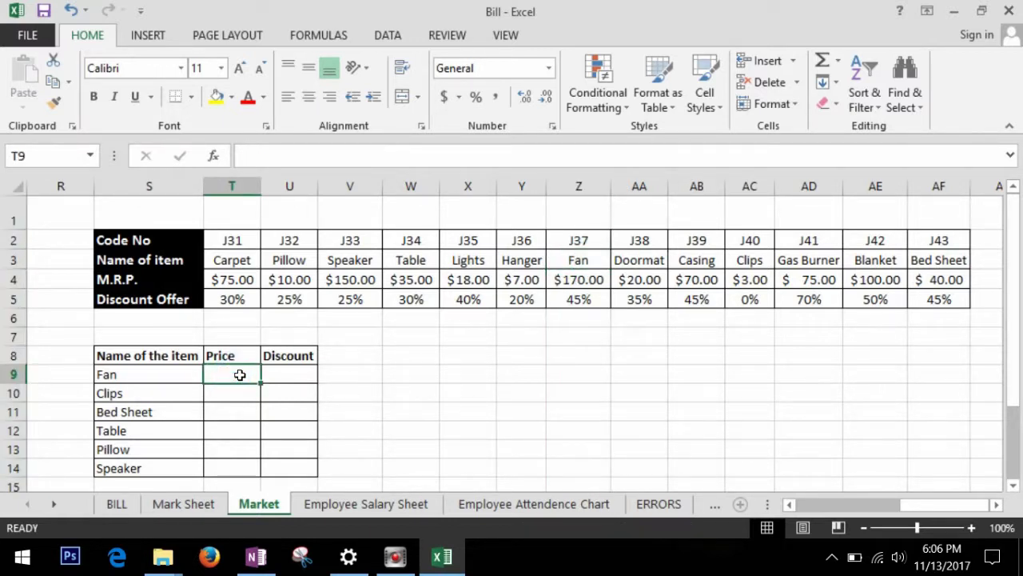
pyautogui.write('=hl')
pyautogui.press('Tab')
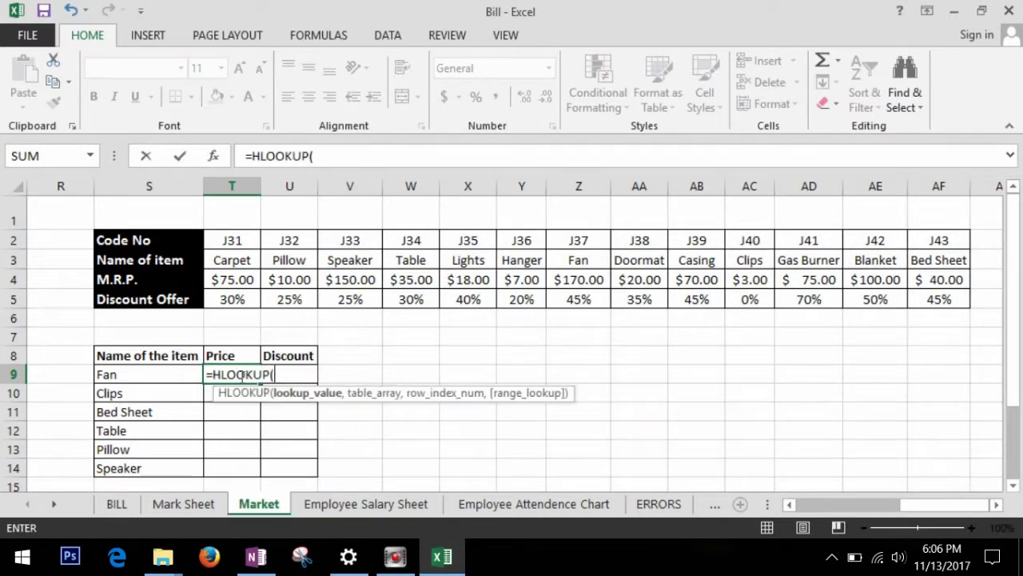
pyautogui.click(130, 374)
pyautogui.write(',')
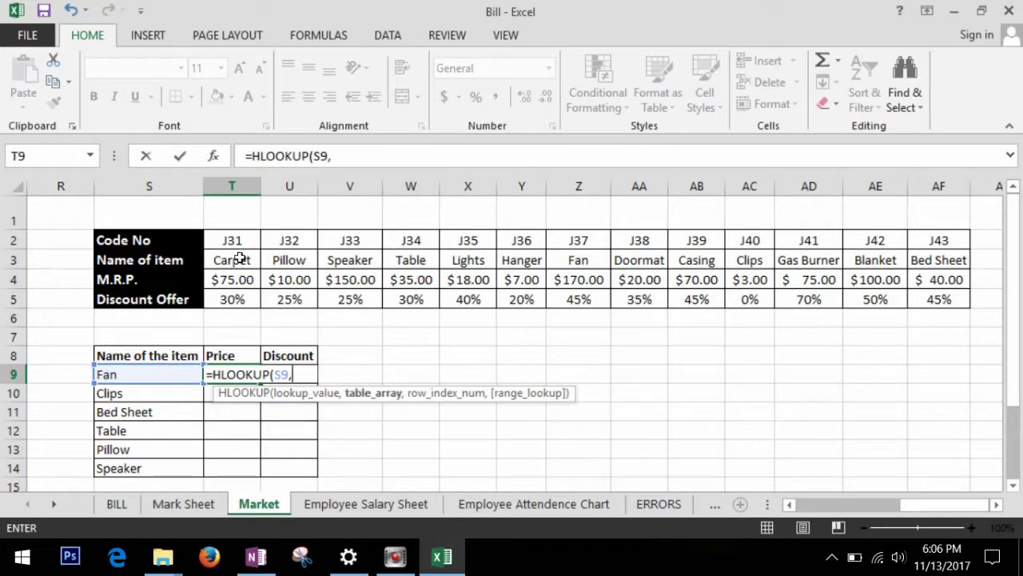
pyautogui.moveTo(240, 262); pyautogui.dragTo(928, 303)
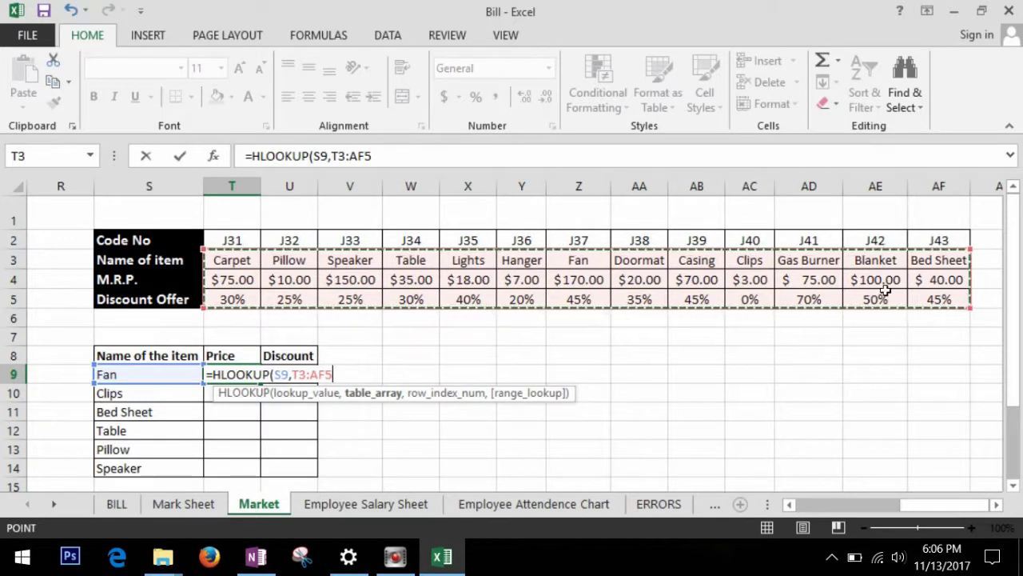
pyautogui.write(',2')
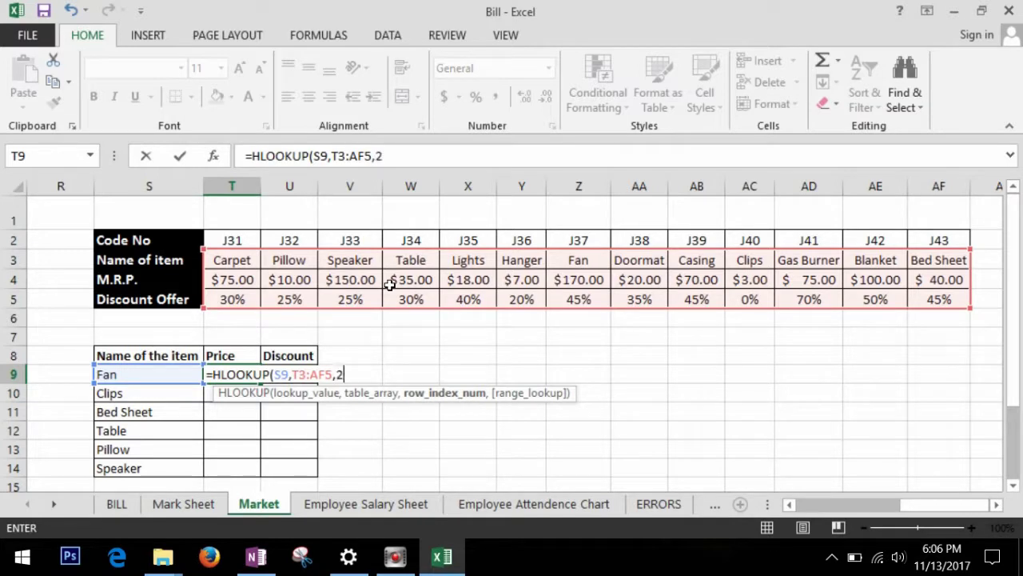
pyautogui.write(',')
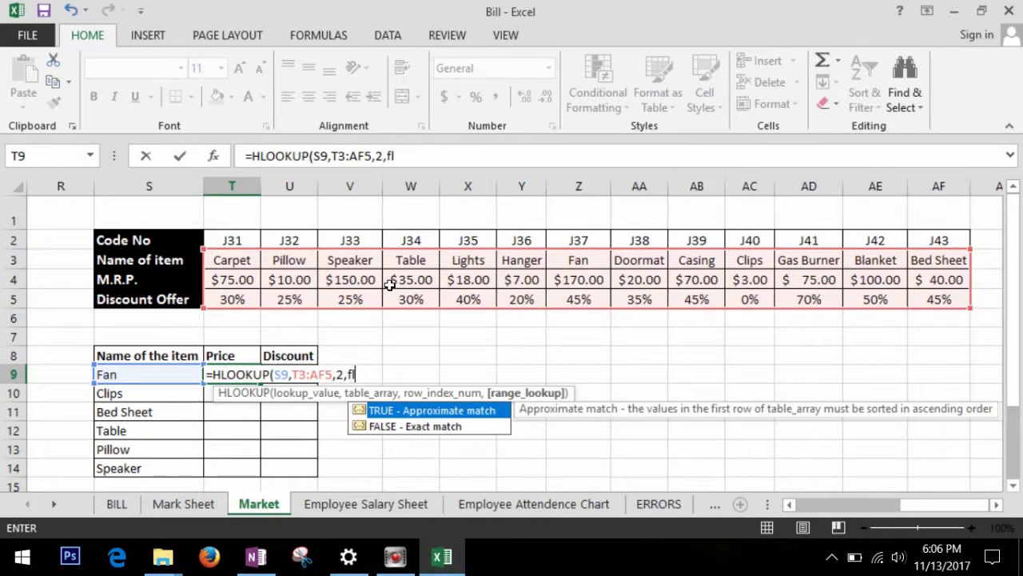
pyautogui.write('false)')
pyautogui.press('Return')
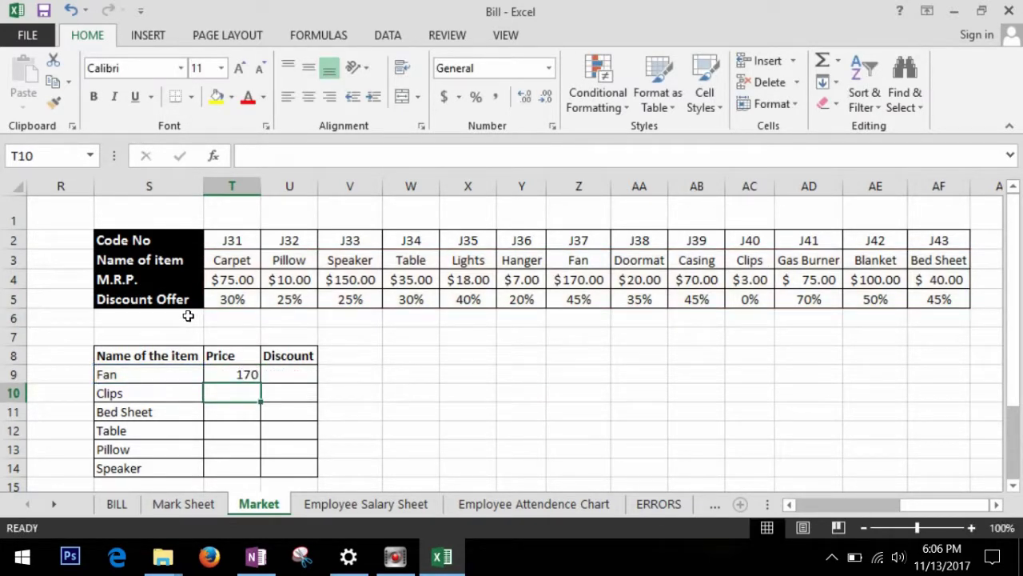
# Step: Make the table range in T9's price formula absolute, giving =HLOOKUP(S9,$T$3:$AF$5,2,FALSE)
pyautogui.click(237, 374)
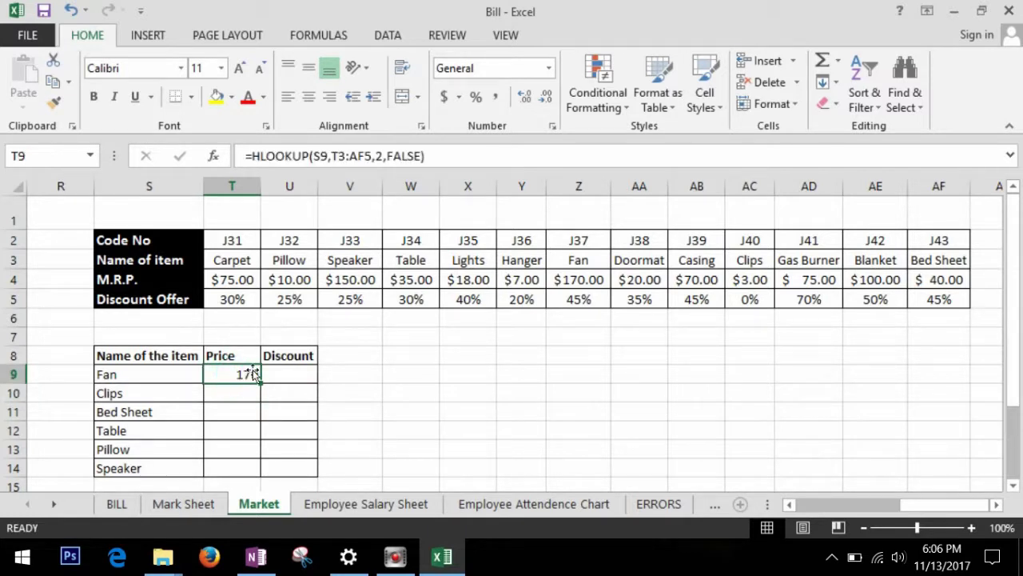
pyautogui.click(333, 156)
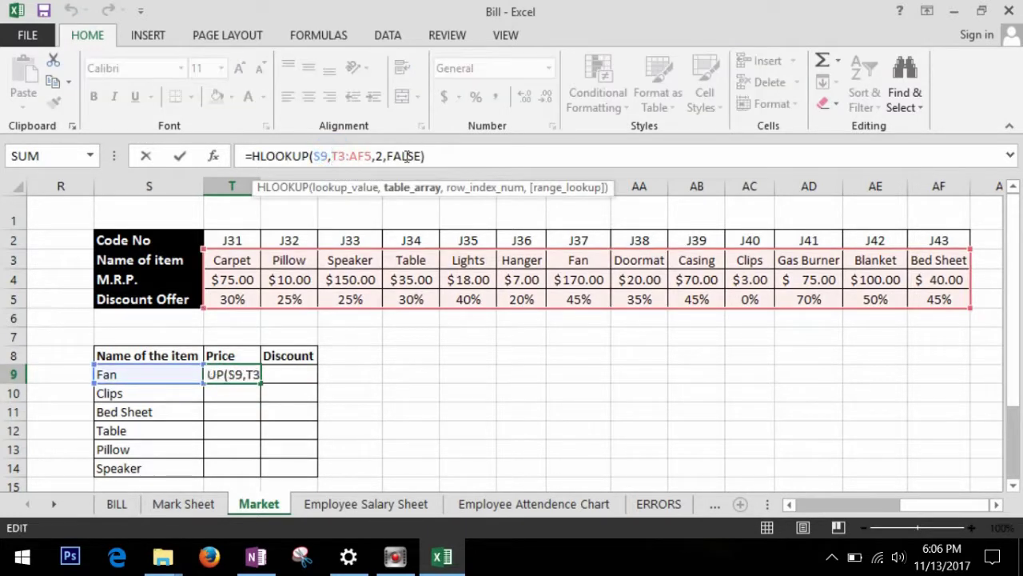
pyautogui.write('$')
pyautogui.press('Right')
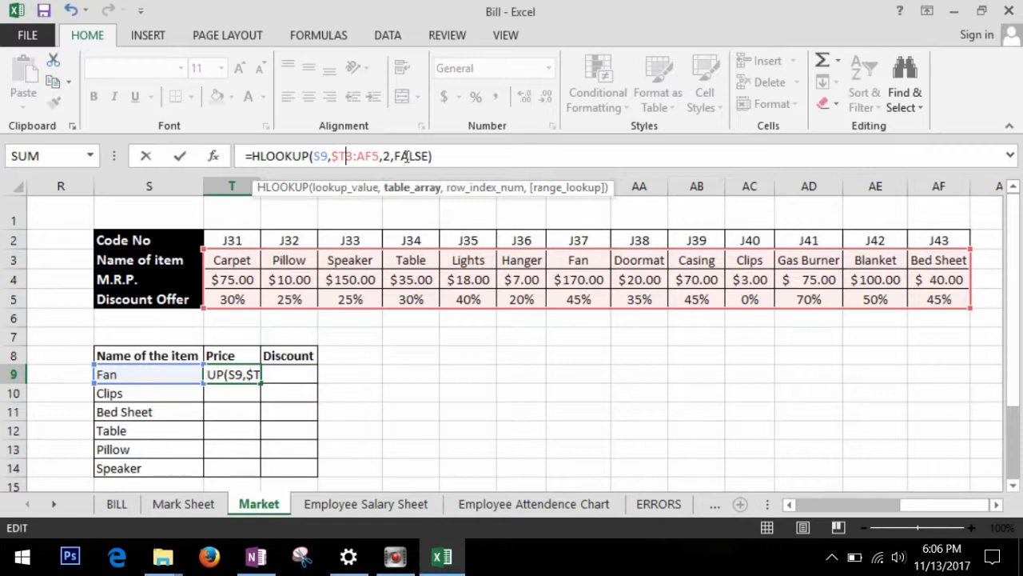
pyautogui.write('$')
pyautogui.press('Right')
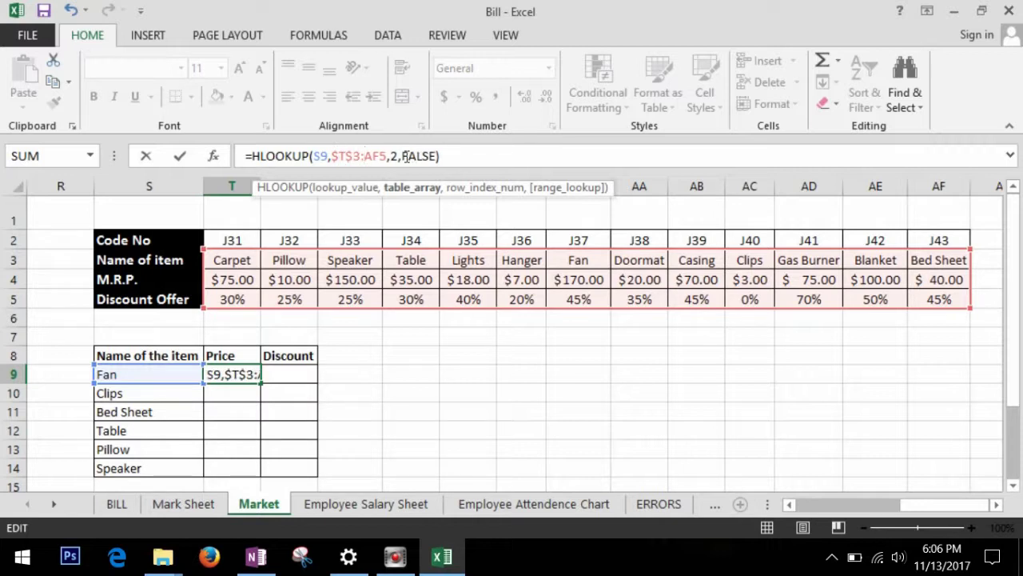
pyautogui.press('Right')
pyautogui.write('$')
pyautogui.press('Right')
pyautogui.press('Right')
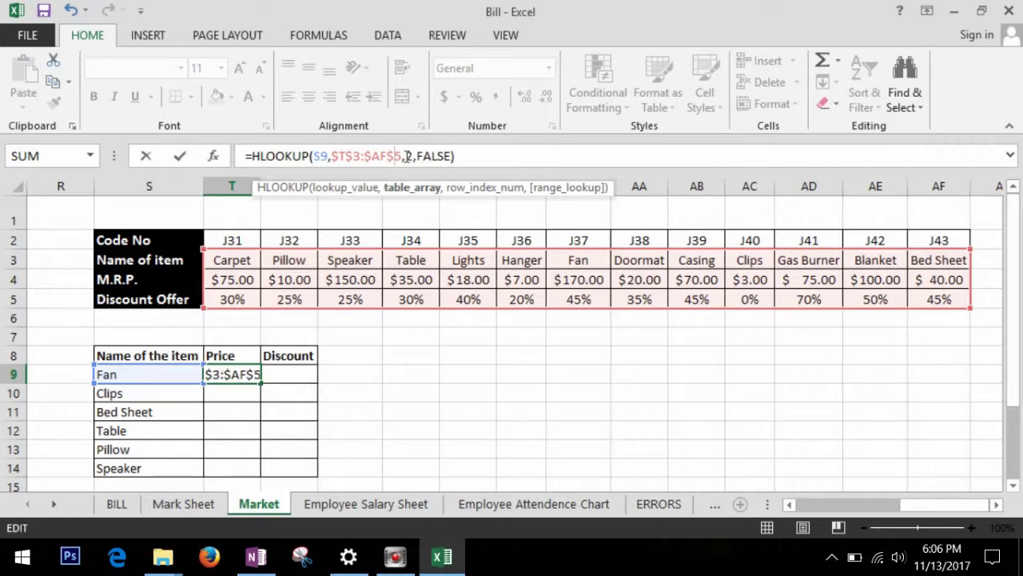
pyautogui.press('Return')
# Step: Fill the price formula from T9 down through T14 and check the copied formulas for Table and Pillow
pyautogui.click(247, 375)
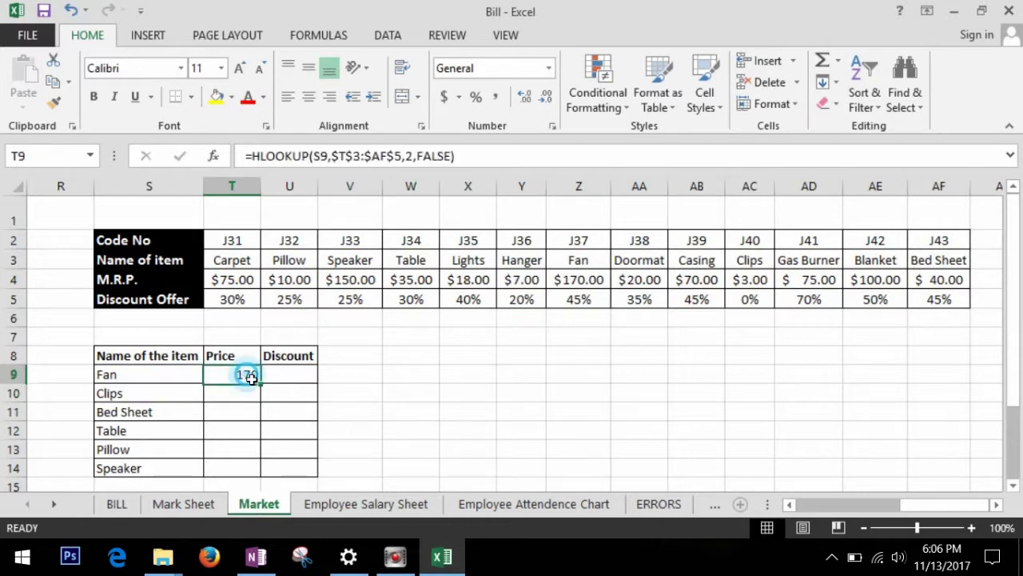
pyautogui.moveTo(266, 392); pyautogui.dragTo(269, 470)
pyautogui.click(242, 427)
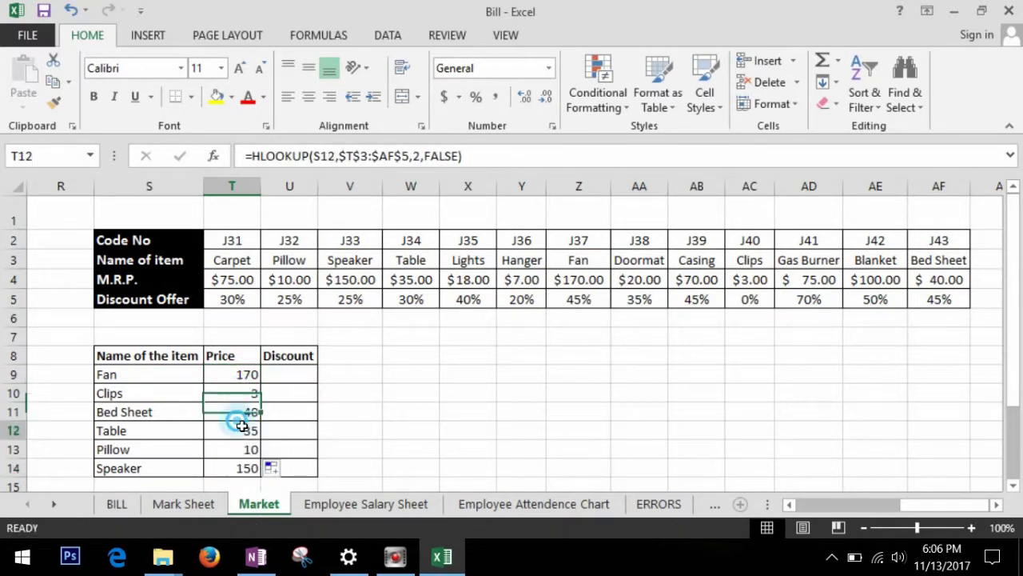
pyautogui.click(247, 448)
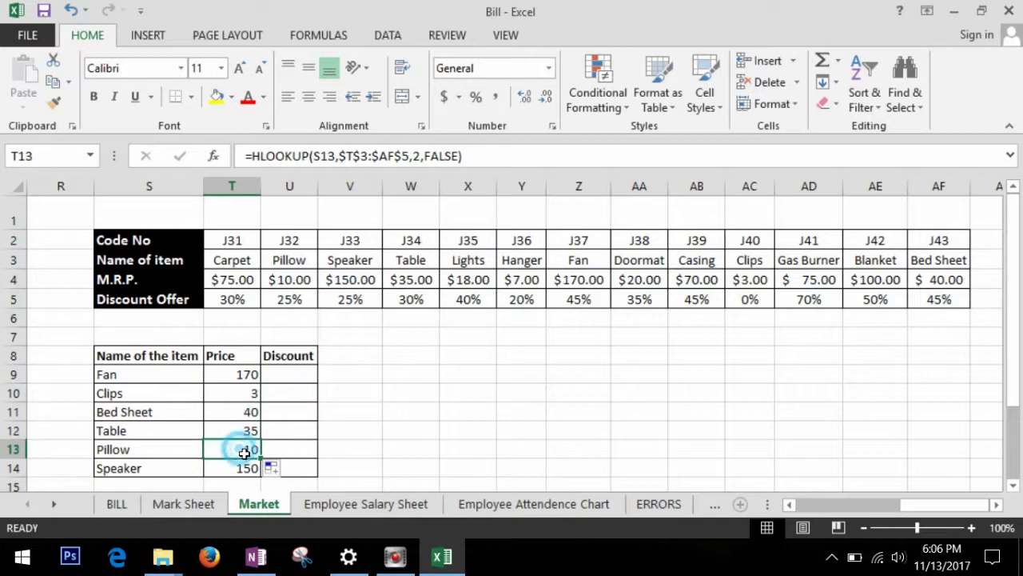
# Step: Start Fan's discount formula in U9 with HLOOKUP, using S9 as lookup value and T3:AF5 as table range
pyautogui.click(299, 379)
pyautogui.write('=')
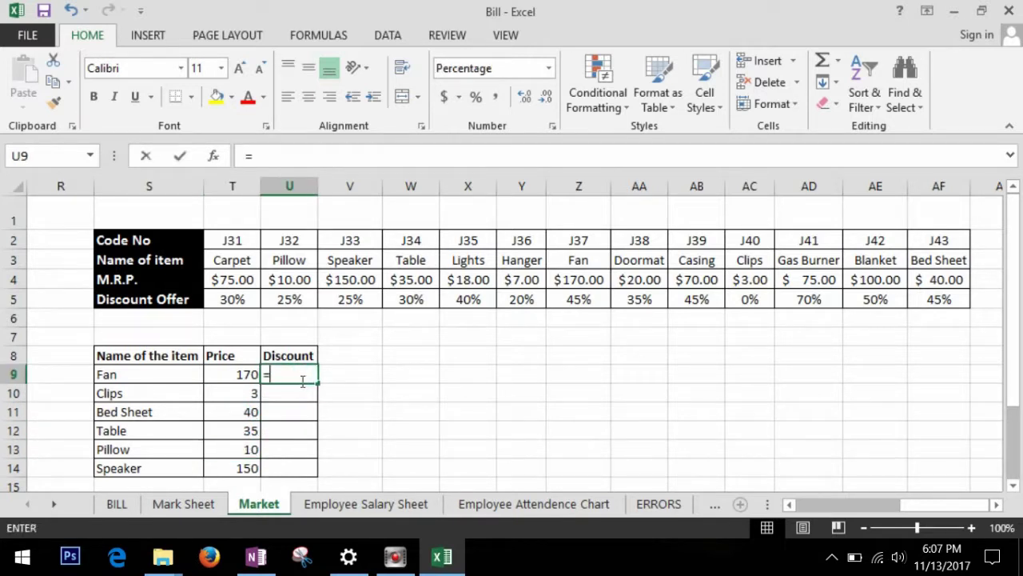
pyautogui.write('he')
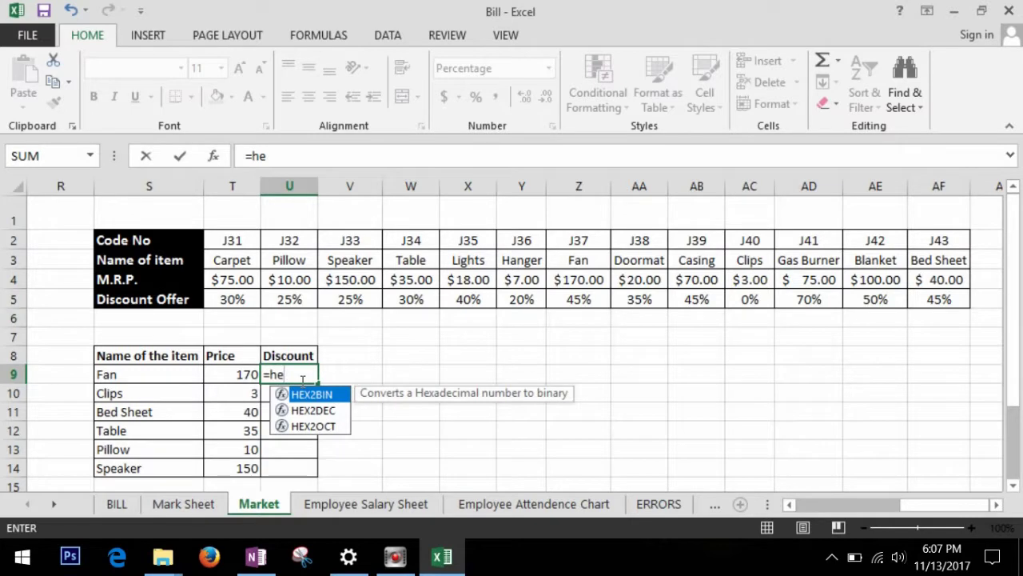
pyautogui.press('BackSpace')
pyautogui.write('l')
pyautogui.press('Tab')
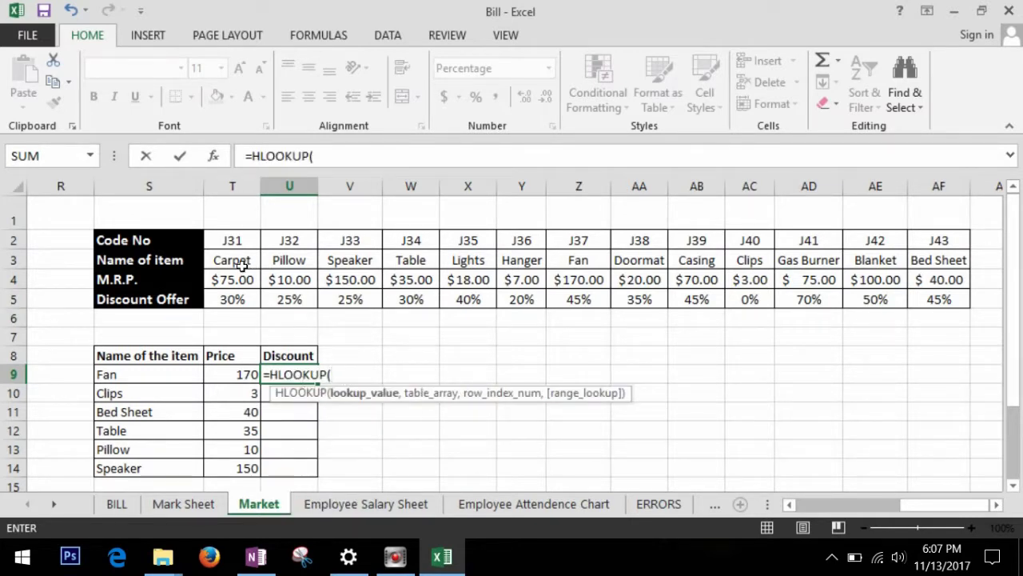
pyautogui.click(160, 379)
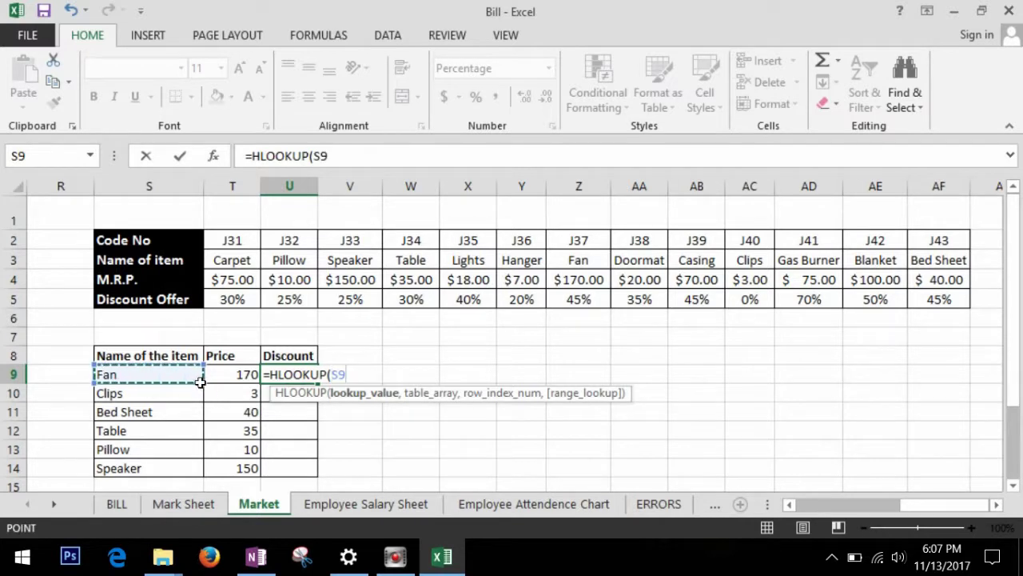
pyautogui.write(',')
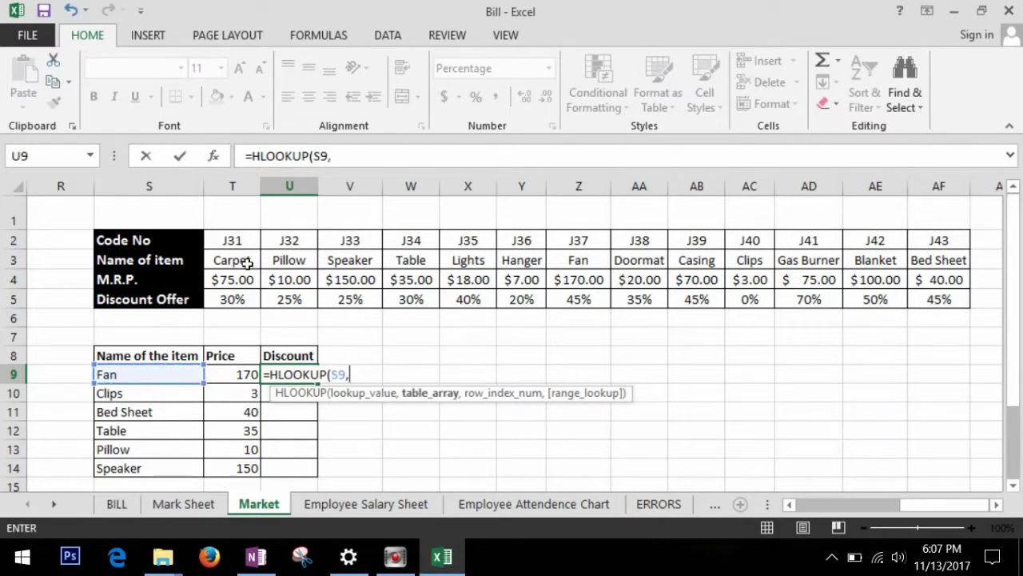
pyautogui.moveTo(250, 262); pyautogui.dragTo(941, 301)
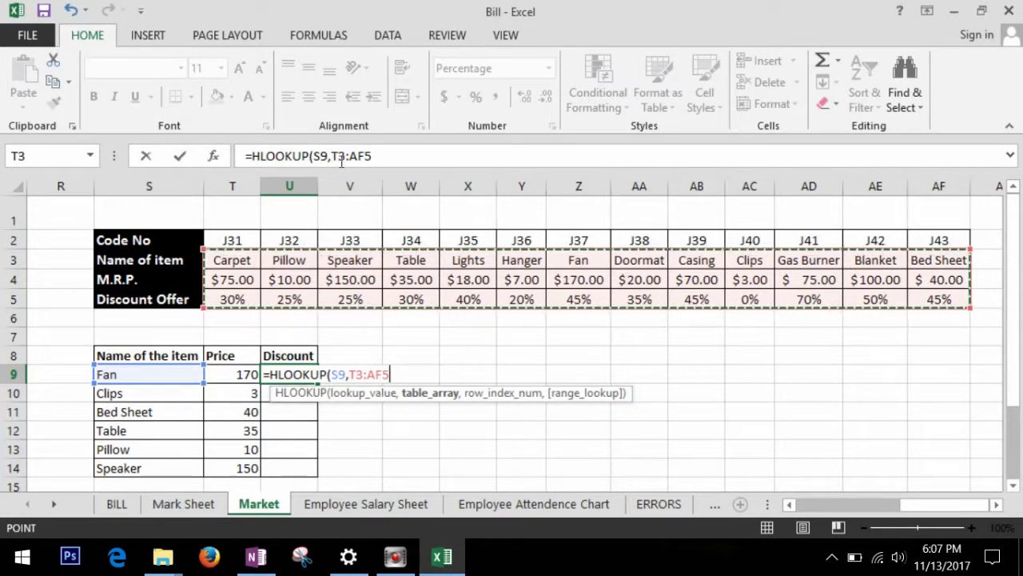
# Step: Make U9's table range absolute and finish with row index 3 and exact match, giving =HLOOKUP(S9,$T$3:$AF$5,3,FALSE)
pyautogui.click(334, 157)
pyautogui.write('$')
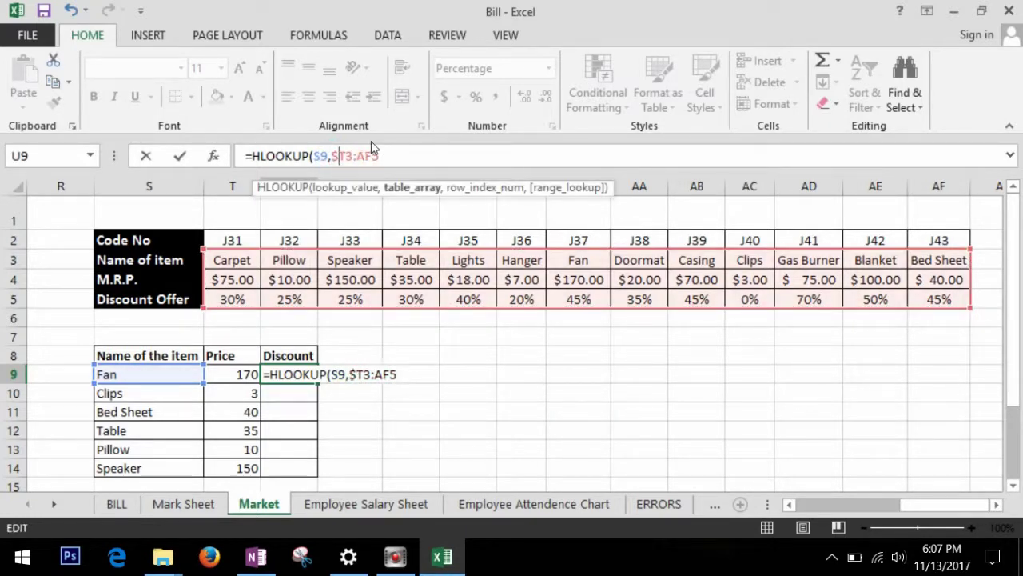
pyautogui.press('Right')
pyautogui.write('$AF')
pyautogui.write('$5')
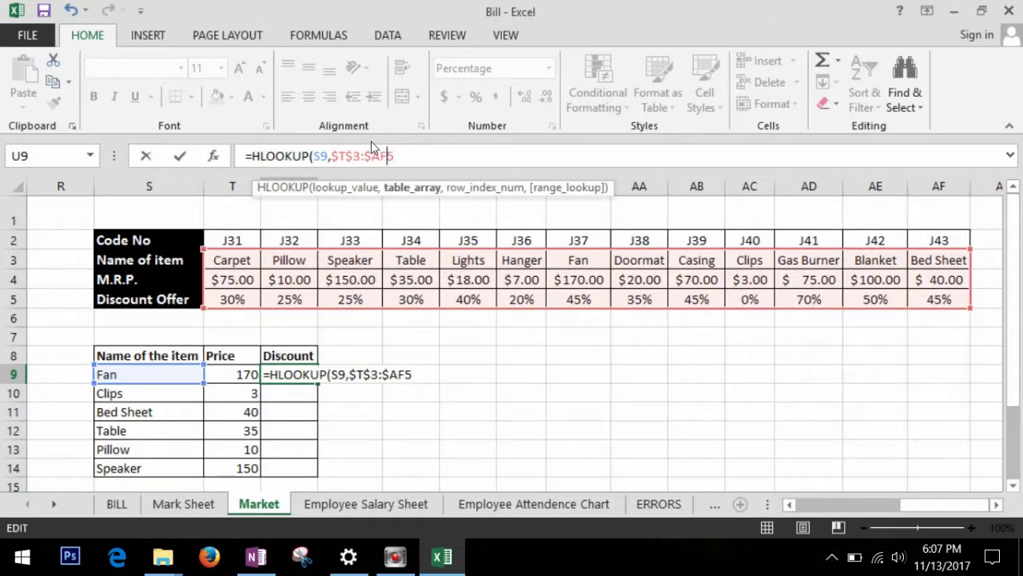
pyautogui.write(',')
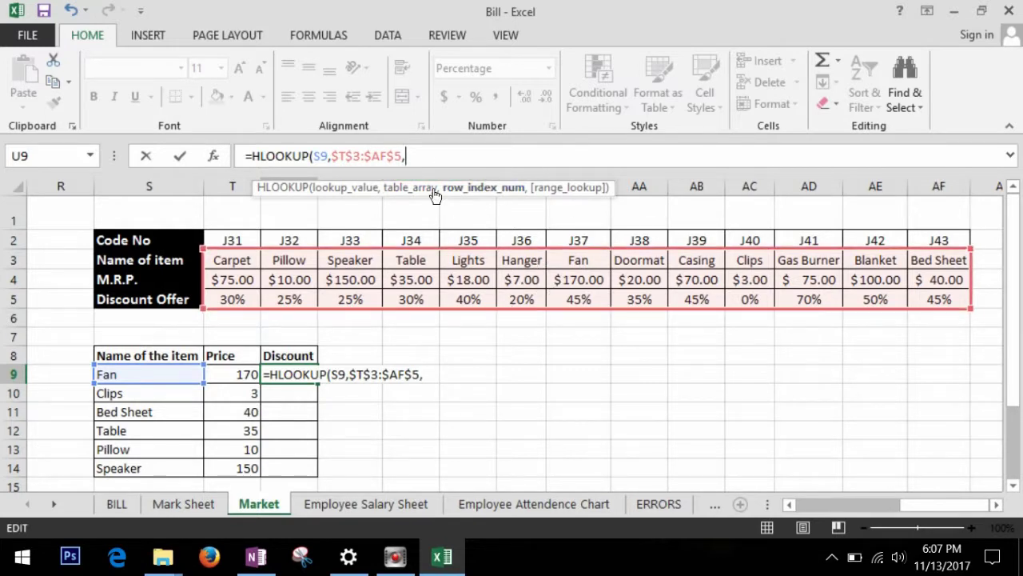
pyautogui.write('3,false')
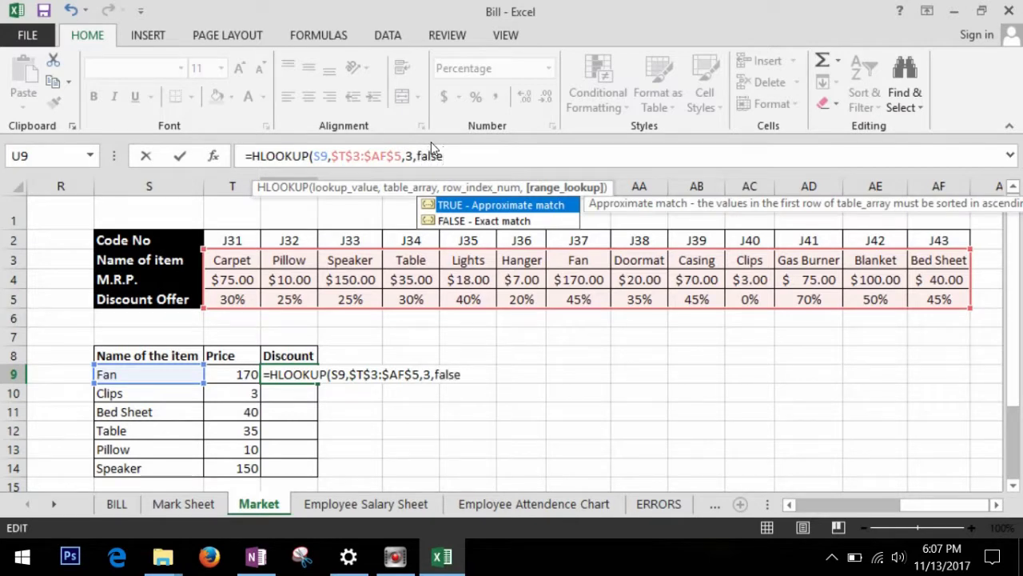
pyautogui.press('Return')
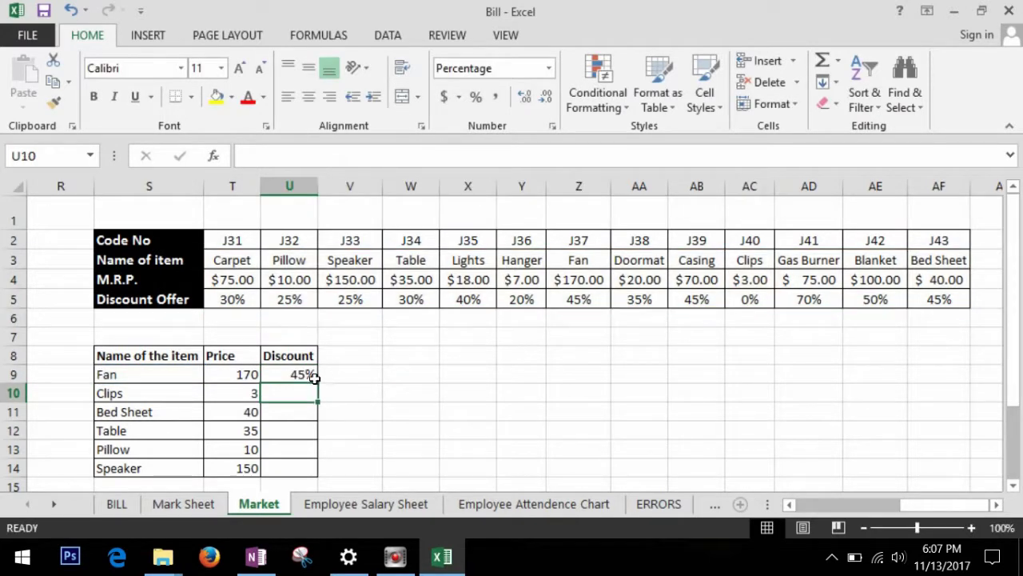
# Step: Fill the discount formula from U9 down through U14
pyautogui.click(314, 378)
pyautogui.moveTo(325, 391); pyautogui.dragTo(320, 475)
pyautogui.click(453, 416)
# Step: Check the filled discount formulas and compare Table's looked-up price and discount with its column in the horizontal stock table
pyautogui.click(302, 395)
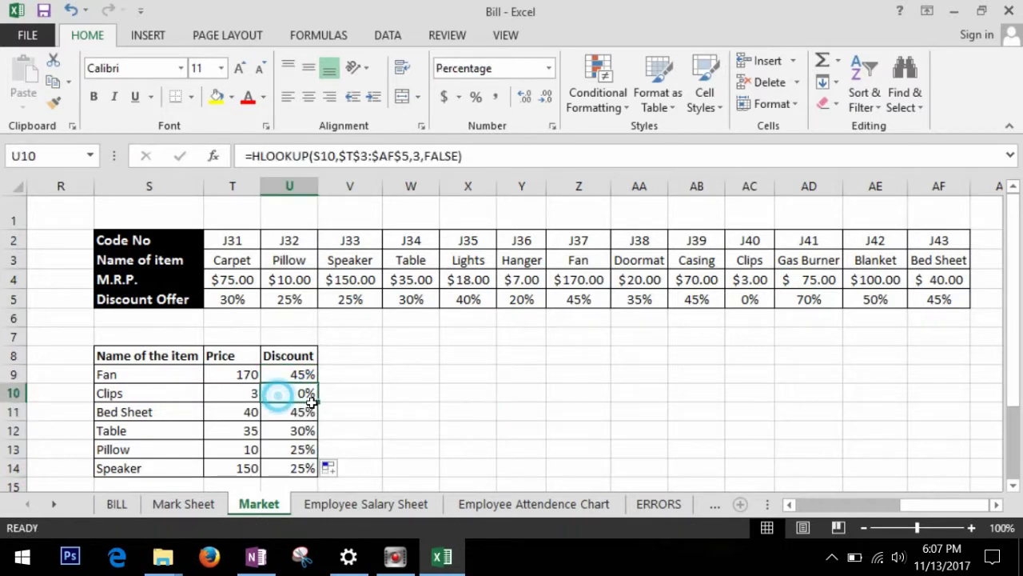
pyautogui.click(299, 436)
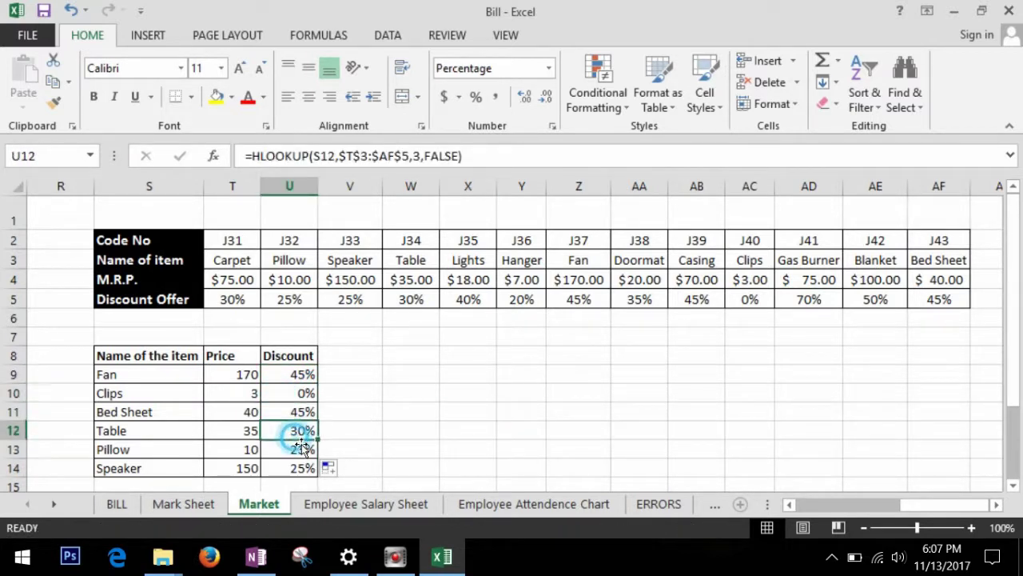
pyautogui.click(142, 434)
pyautogui.click(245, 432)
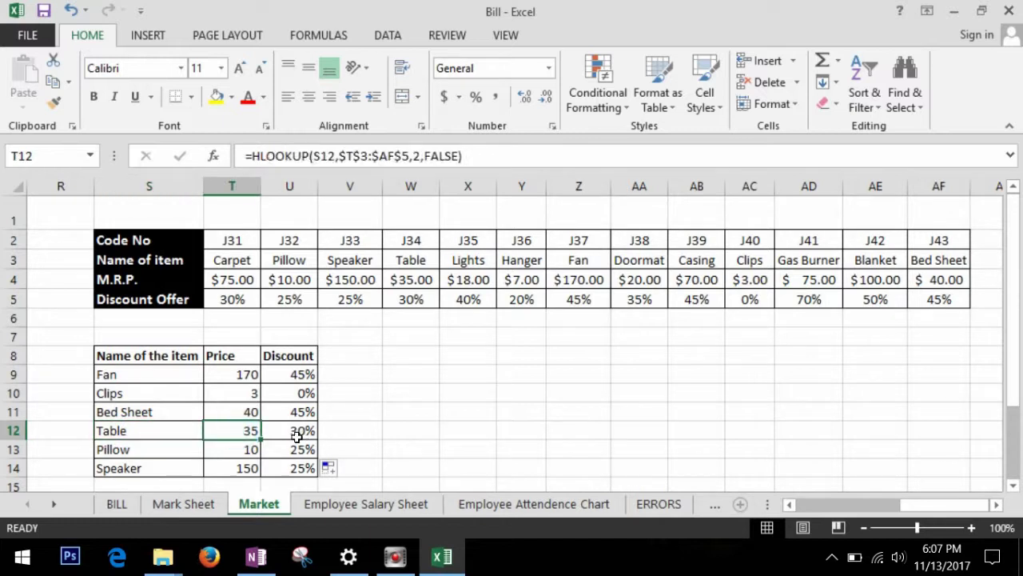
pyautogui.click(296, 435)
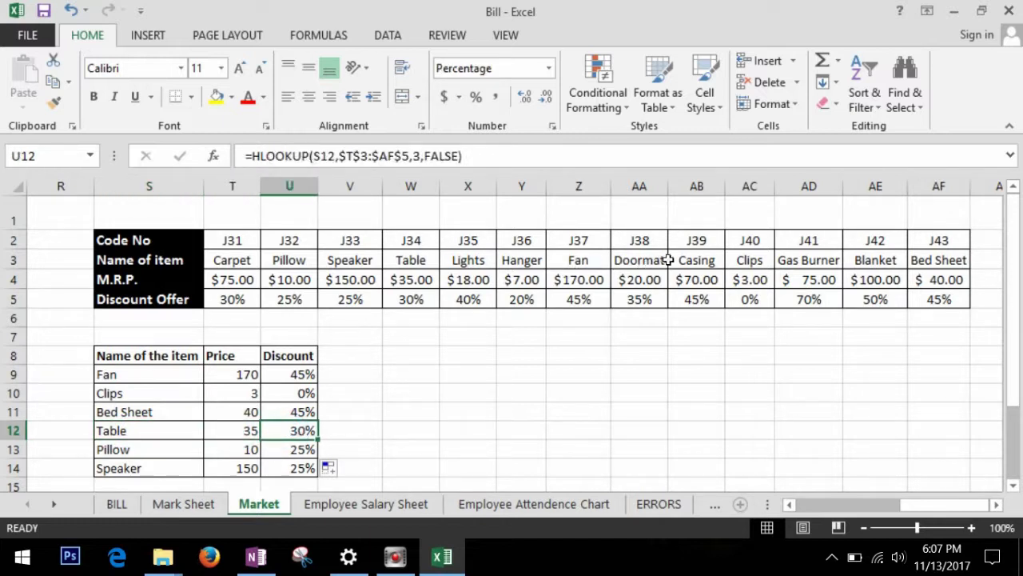
pyautogui.click(431, 266)
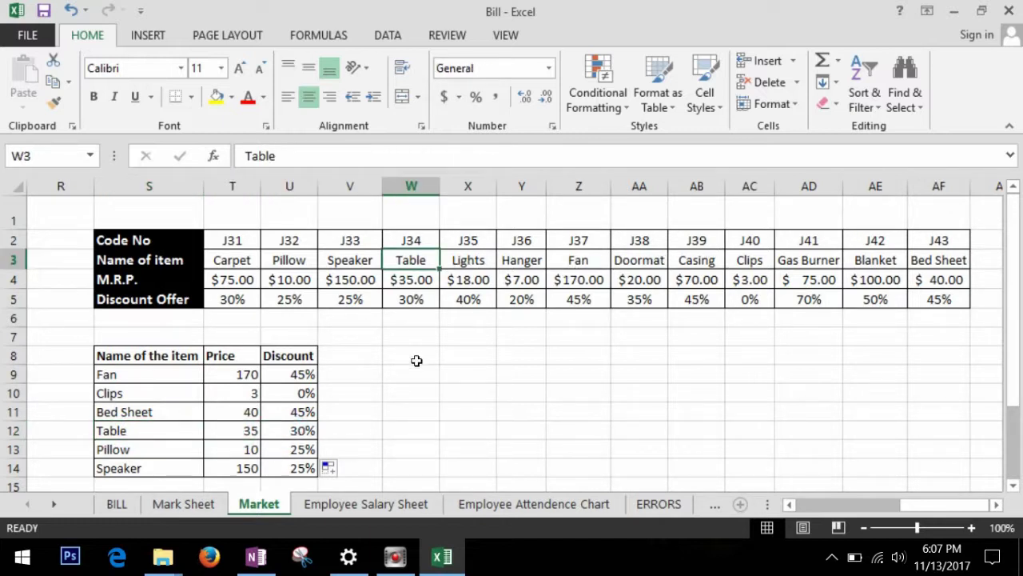
pyautogui.click(427, 287)
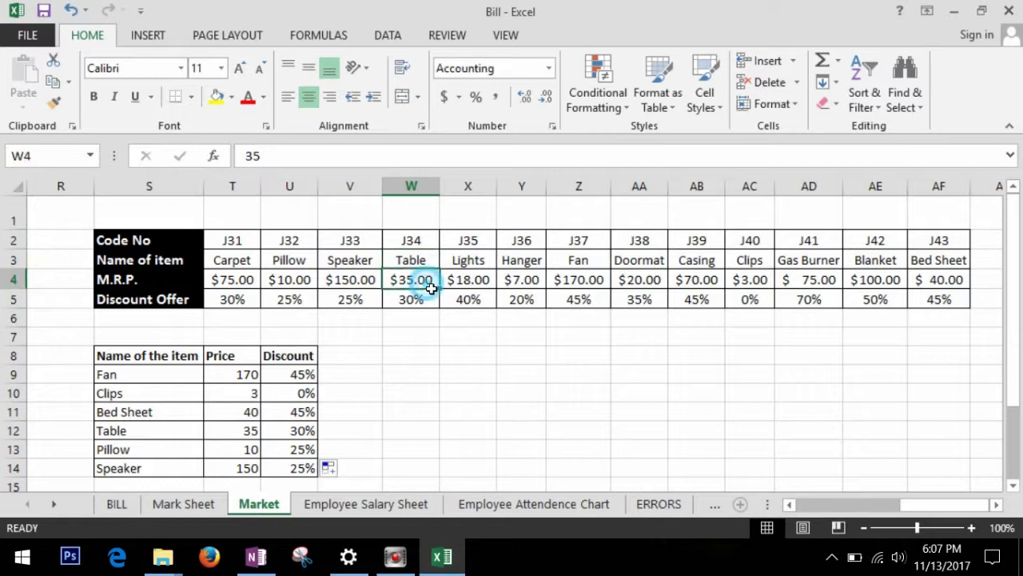
pyautogui.click(430, 307)
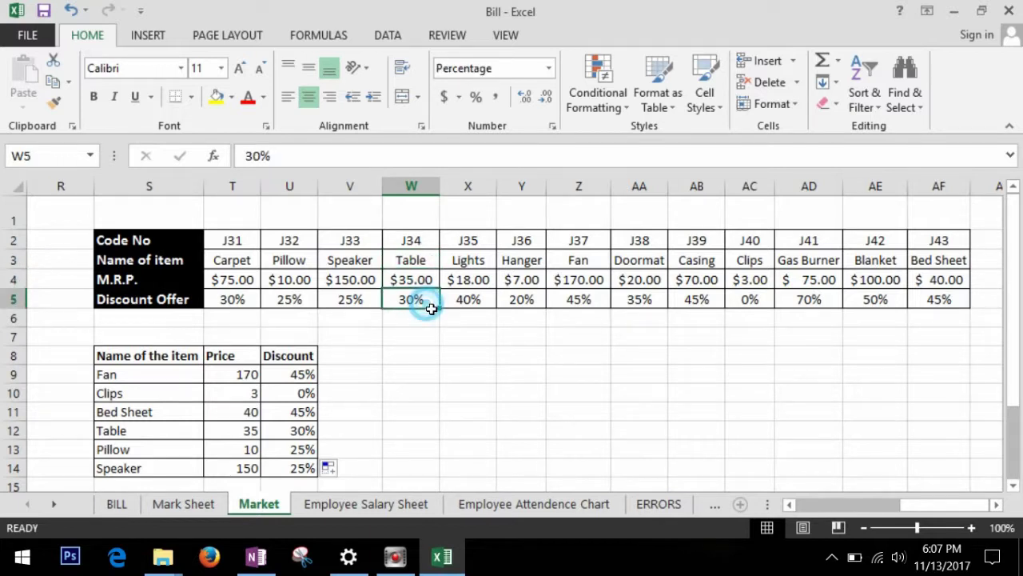
pyautogui.click(429, 357)
pyautogui.click(525, 377)
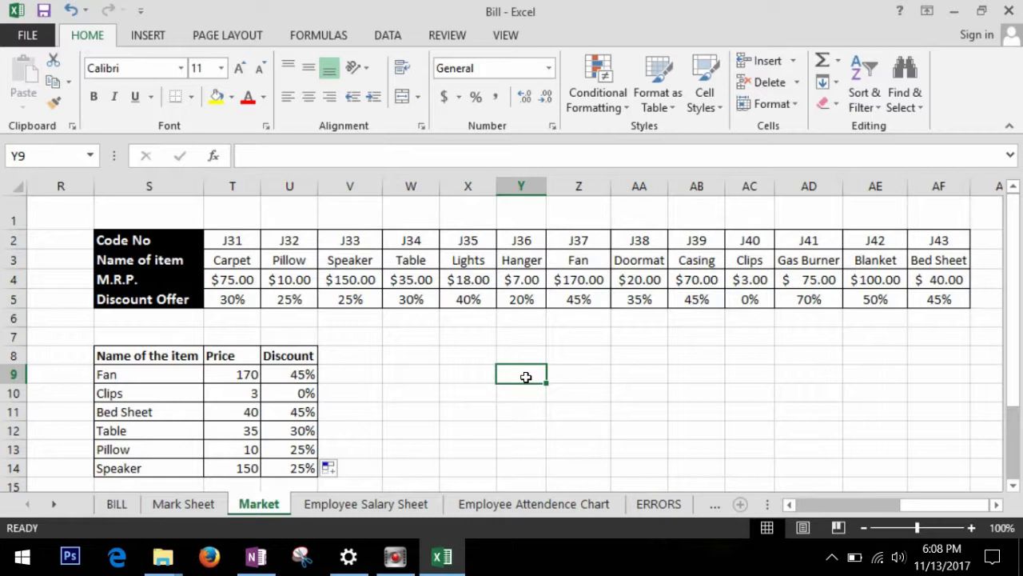
# Step: On the BILL sheet, fill the first bill line in row 12 with S.No. 1, Particulars Table and quantity 4
pyautogui.click(116, 503)
pyautogui.click(306, 360)
pyautogui.scroll(-1, 322, 391)
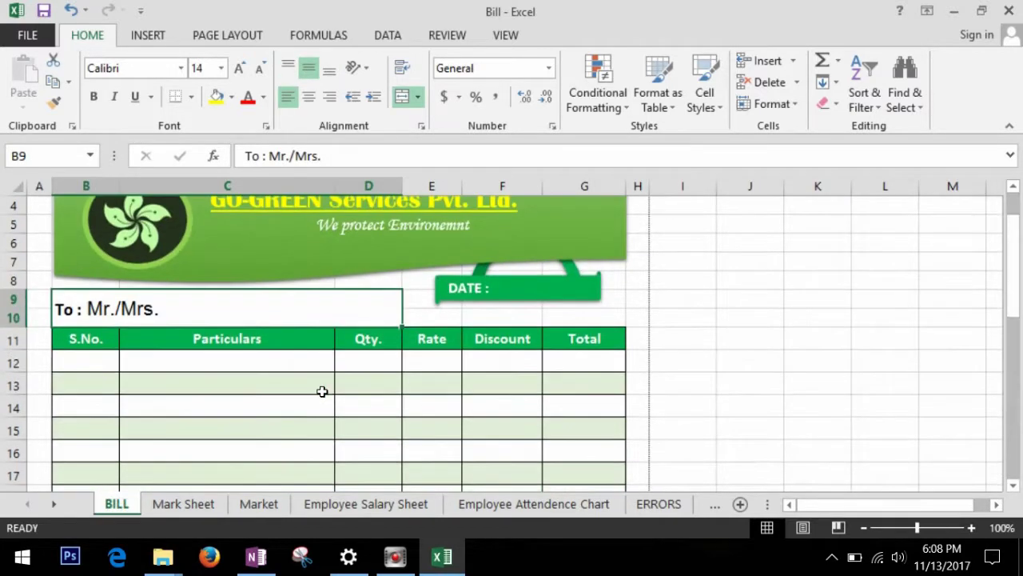
pyautogui.scroll(-1, 322, 391)
pyautogui.click(200, 310)
pyautogui.write('Tab')
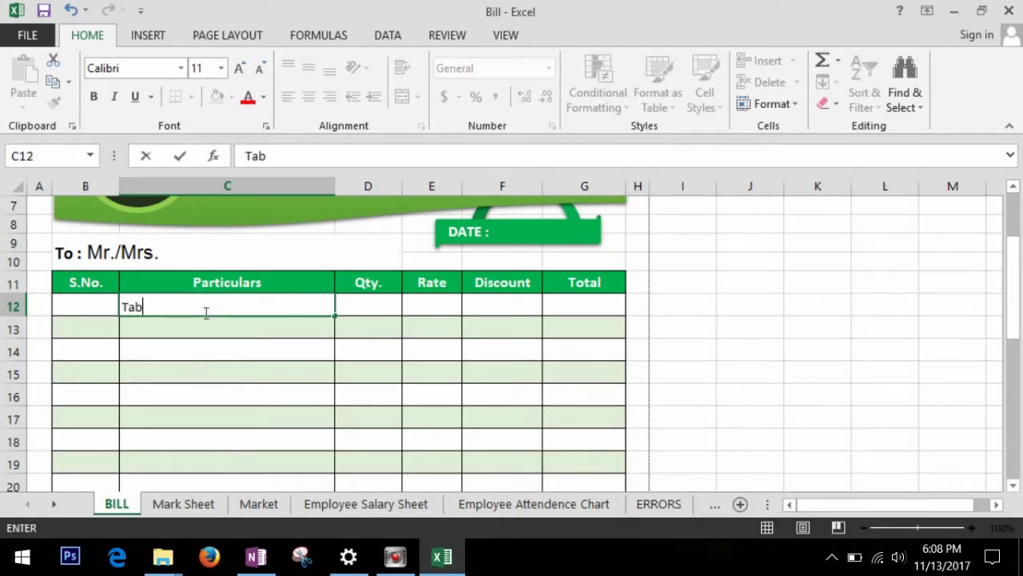
pyautogui.write('le')
pyautogui.press('Tab')
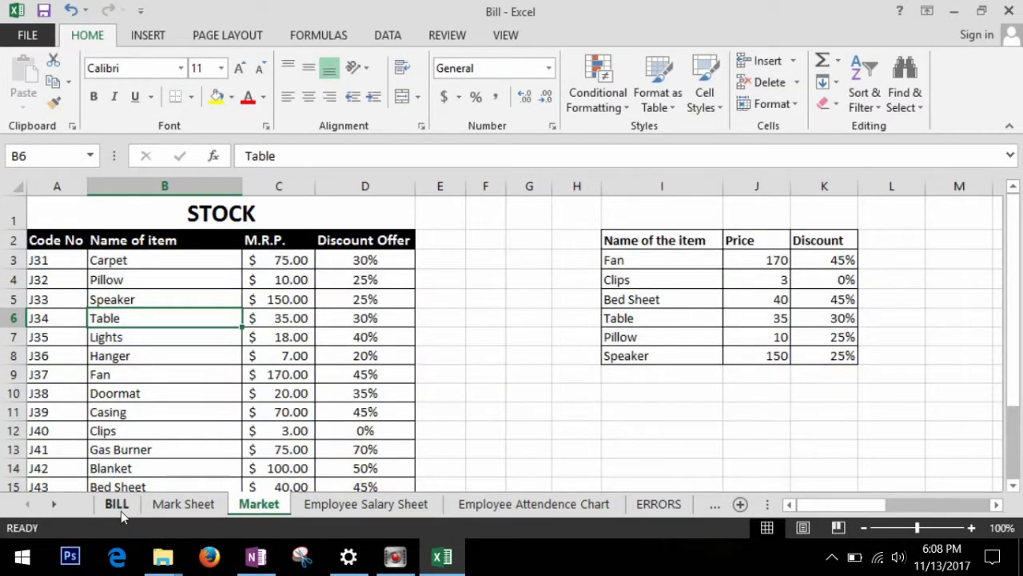
pyautogui.click(276, 280)
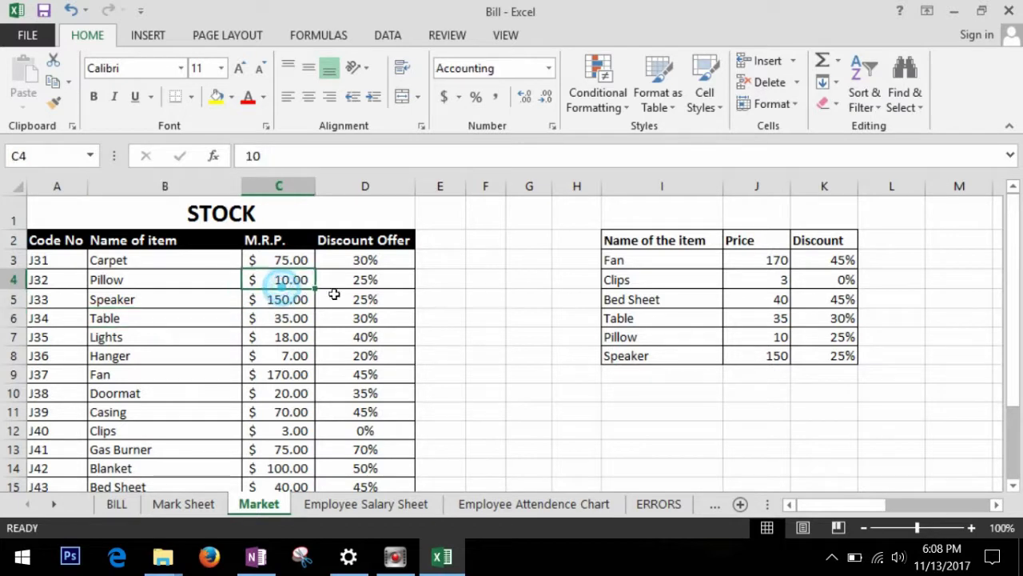
pyautogui.click(117, 504)
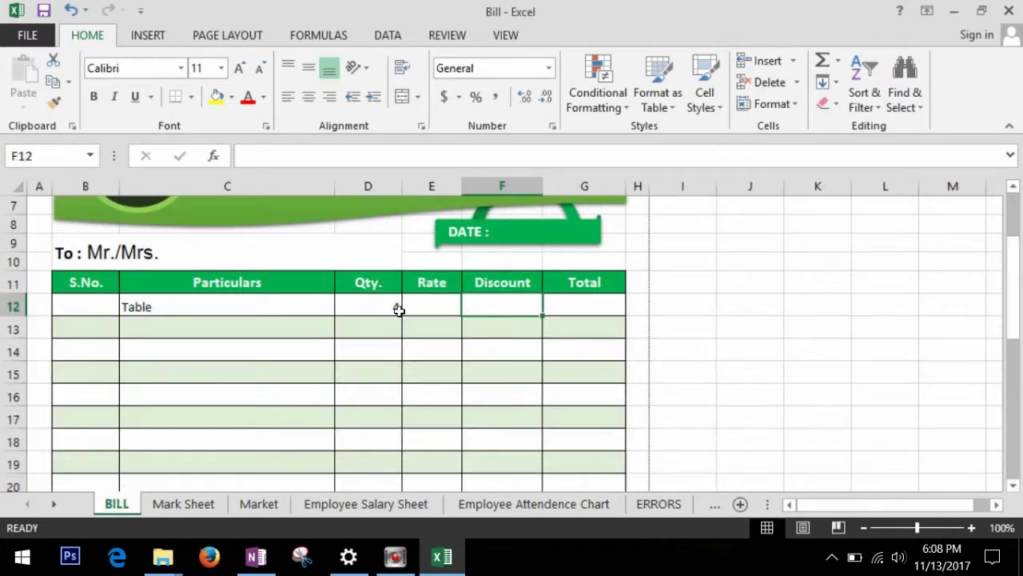
# Step: Start a VLOOKUP in Rate cell E12 with C12 as the lookup value and the Market sheet's B3:D15 as the table
pyautogui.click(424, 309)
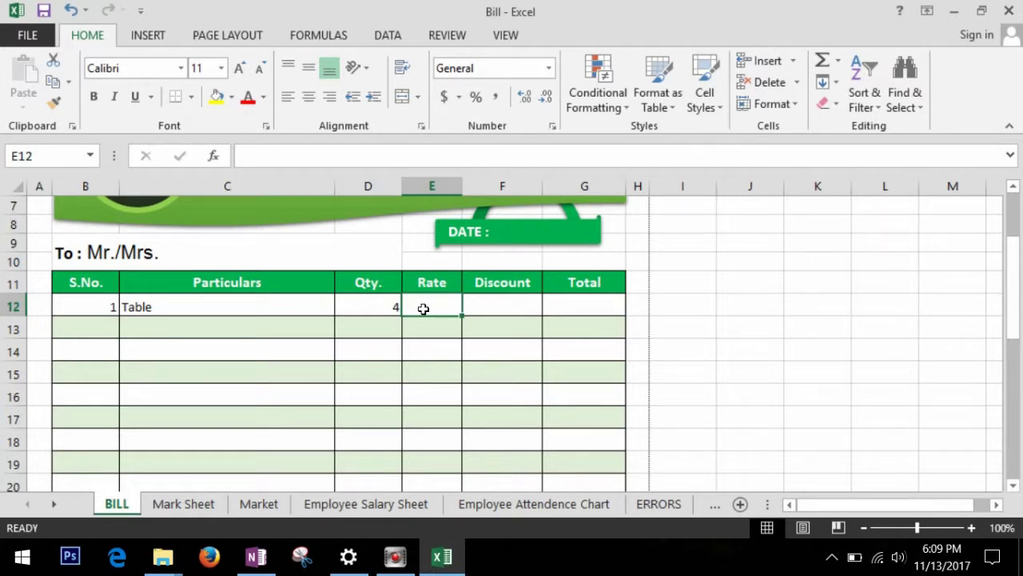
pyautogui.write('=vl')
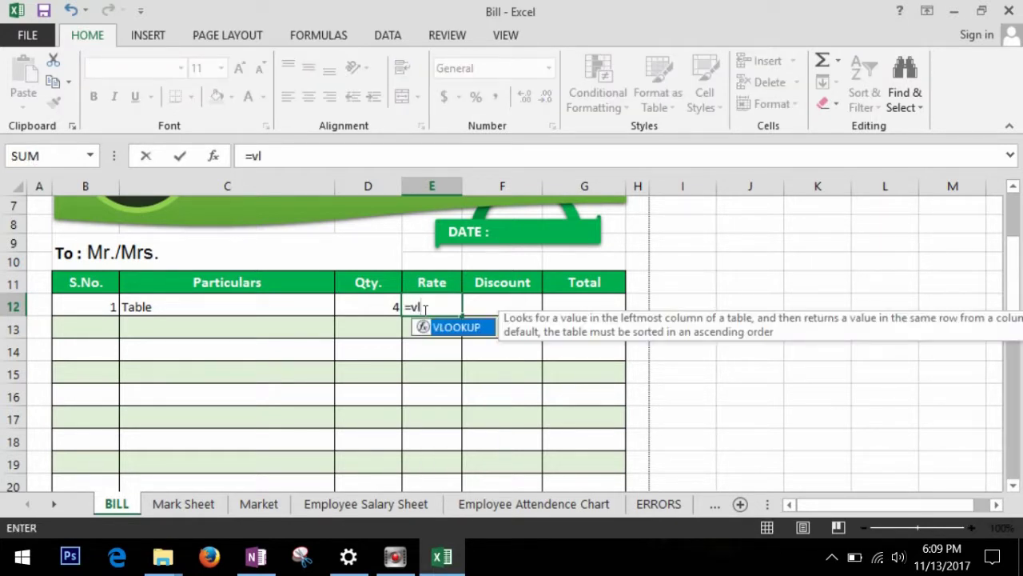
pyautogui.press('Tab')
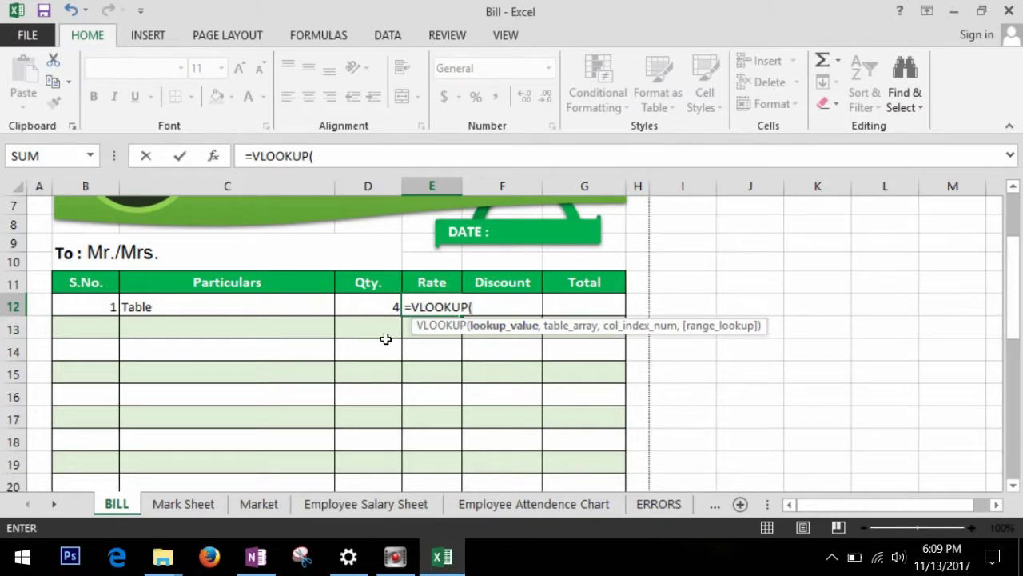
pyautogui.click(221, 309)
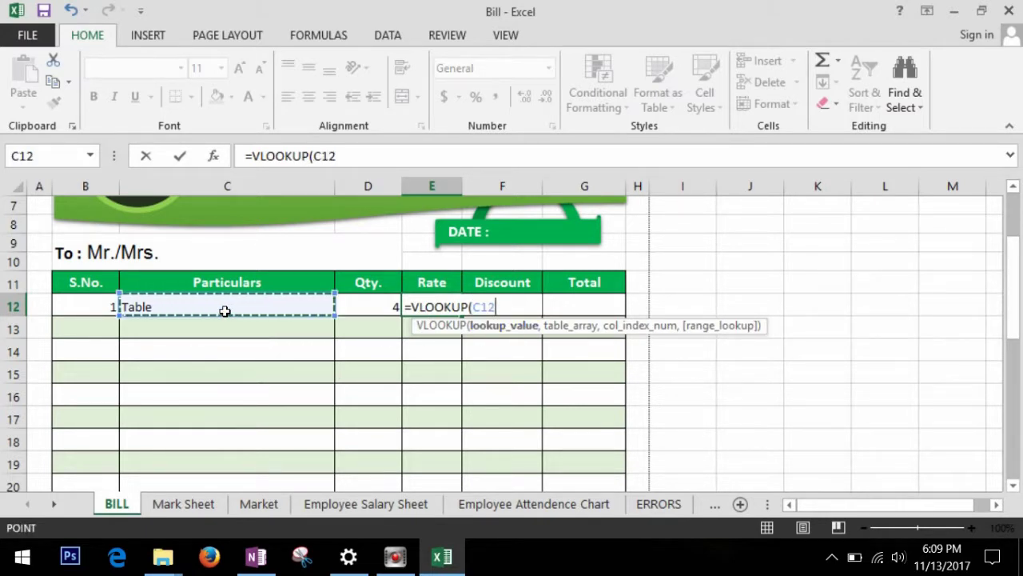
pyautogui.write(',')
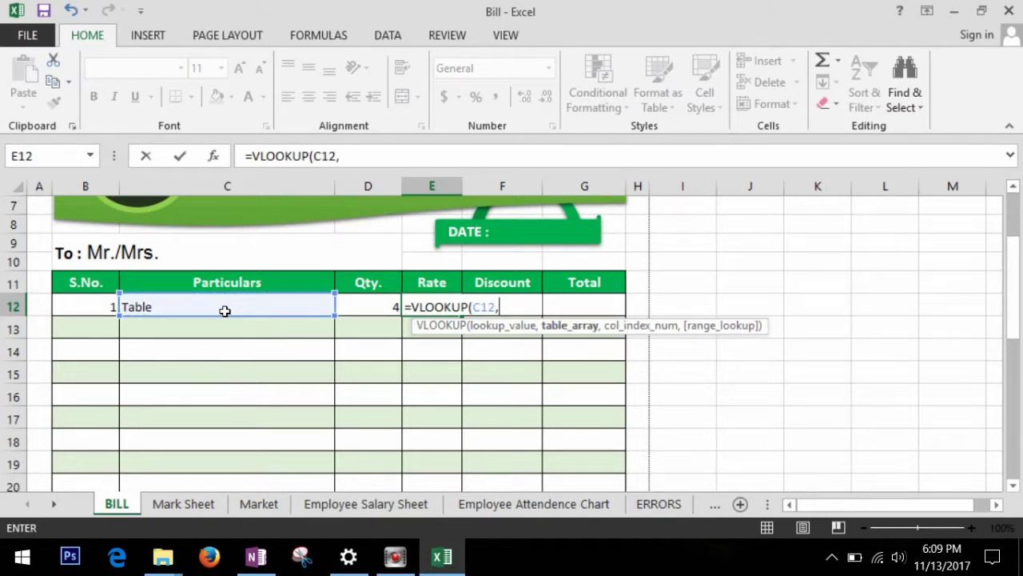
pyautogui.click(263, 505)
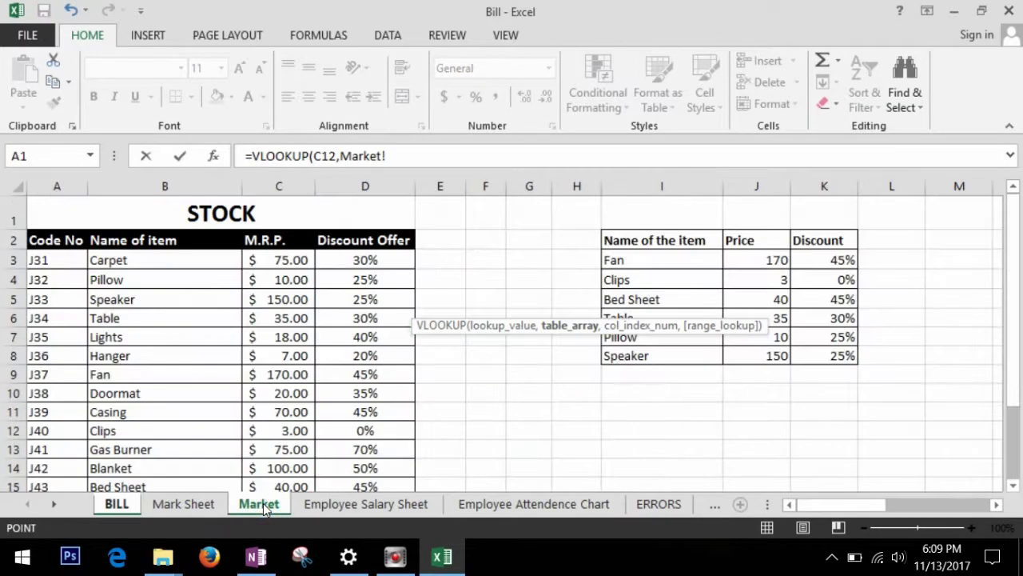
pyautogui.moveTo(107, 262); pyautogui.dragTo(376, 435)
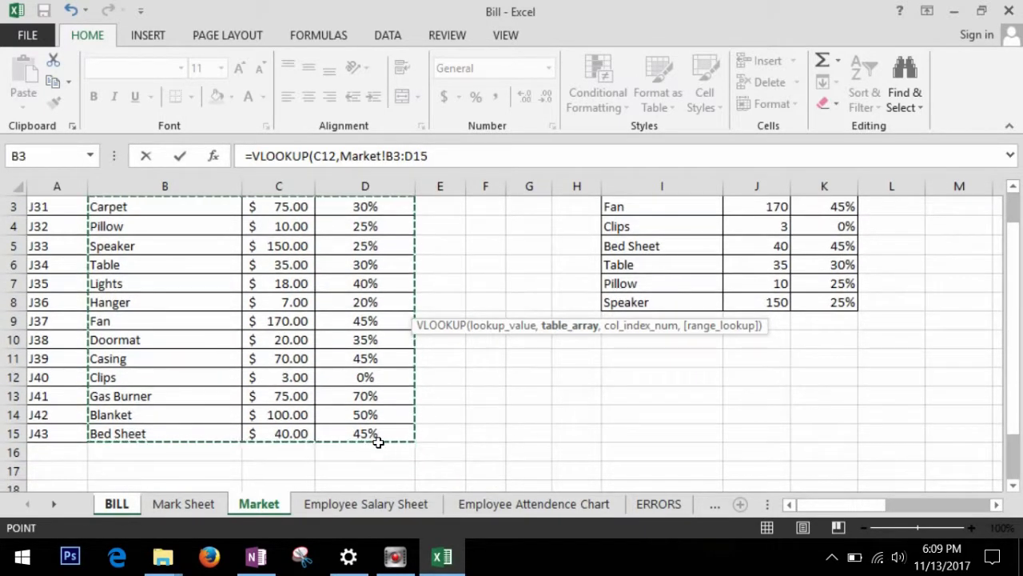
# Step: Make E12's table range absolute and finish with column index 2 and exact match, giving =VLOOKUP(C12,Market!$B$3:$D$15,2,FALSE)
pyautogui.click(387, 156)
pyautogui.write('$')
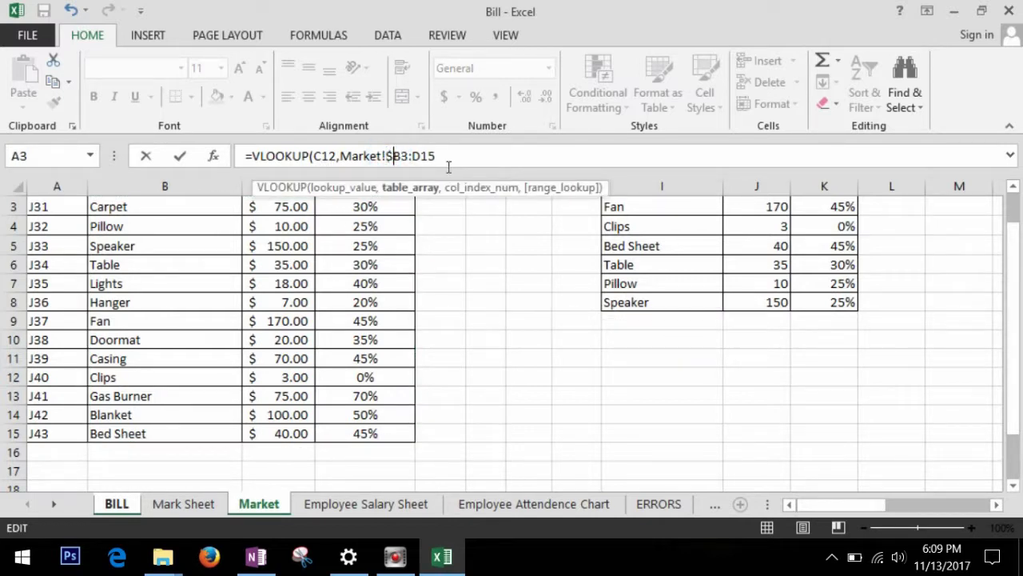
pyautogui.press('Right')
pyautogui.write('$')
pyautogui.press('Right')
pyautogui.write('$')
pyautogui.press('Right')
pyautogui.write('$')
pyautogui.press('End')
pyautogui.write(',')
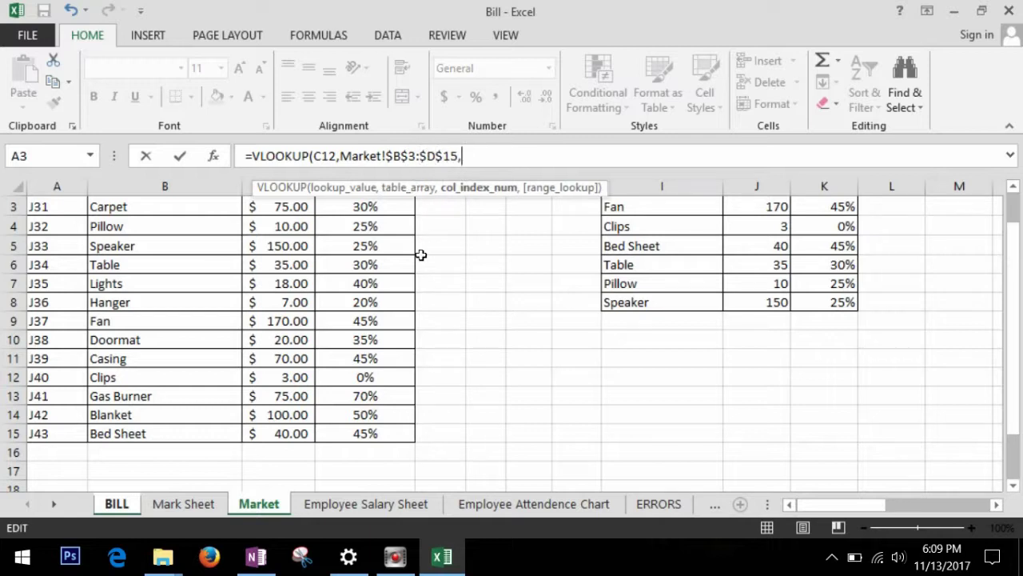
pyautogui.scroll(1, 281, 291)
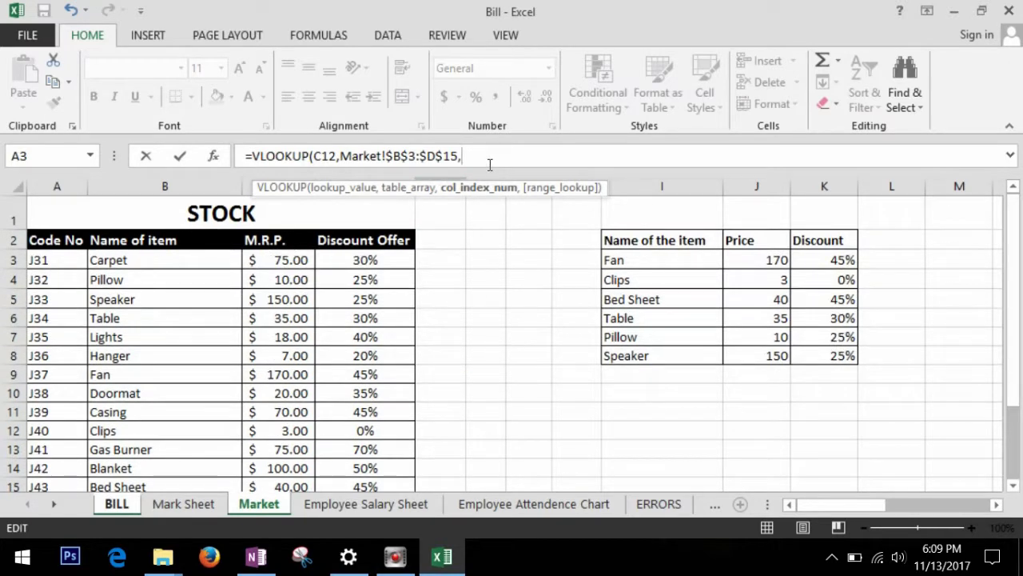
pyautogui.write('2,false')
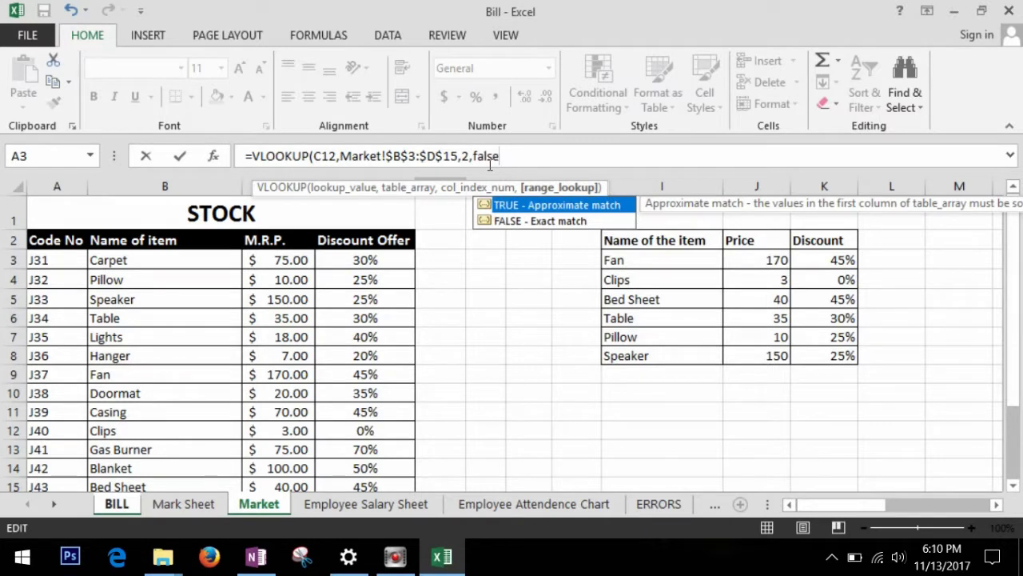
pyautogui.write(')')
pyautogui.press('Return')
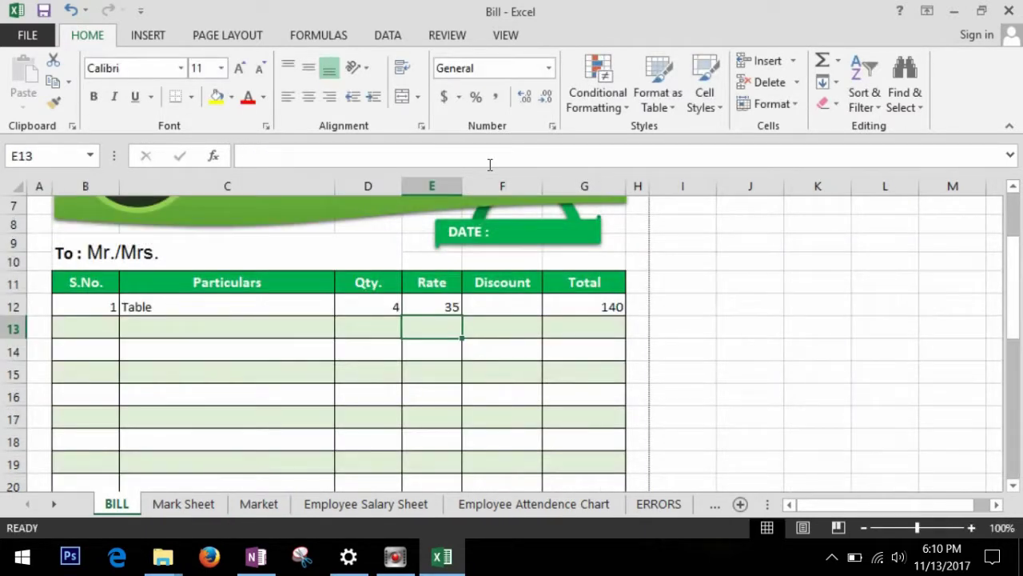
pyautogui.click(426, 308)
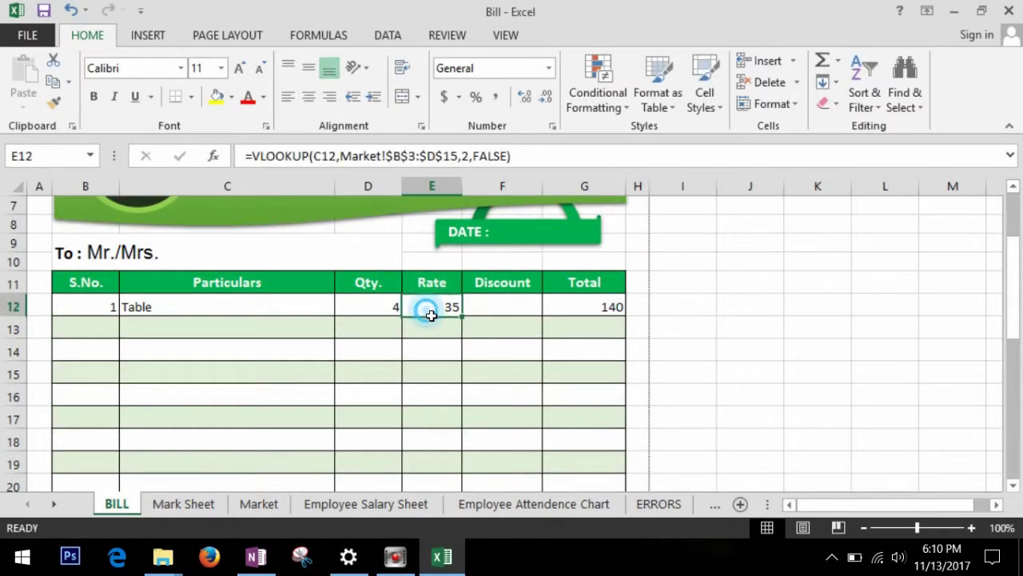
# Step: Start a VLOOKUP in Discount cell F12 with C12 as the lookup value and the Market sheet's B3:D15 as the table
pyautogui.click(498, 314)
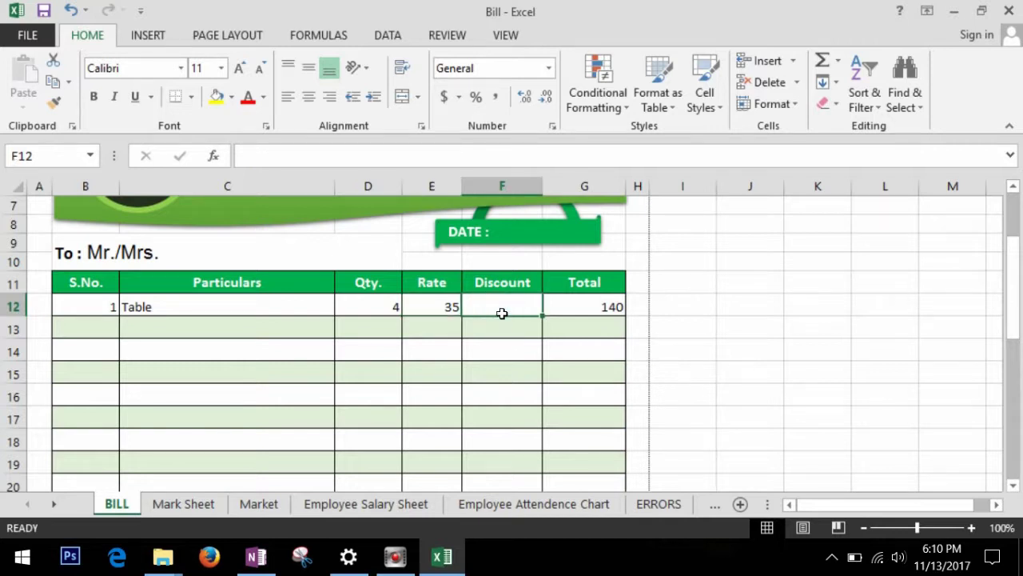
pyautogui.write('=vl')
pyautogui.press('Tab')
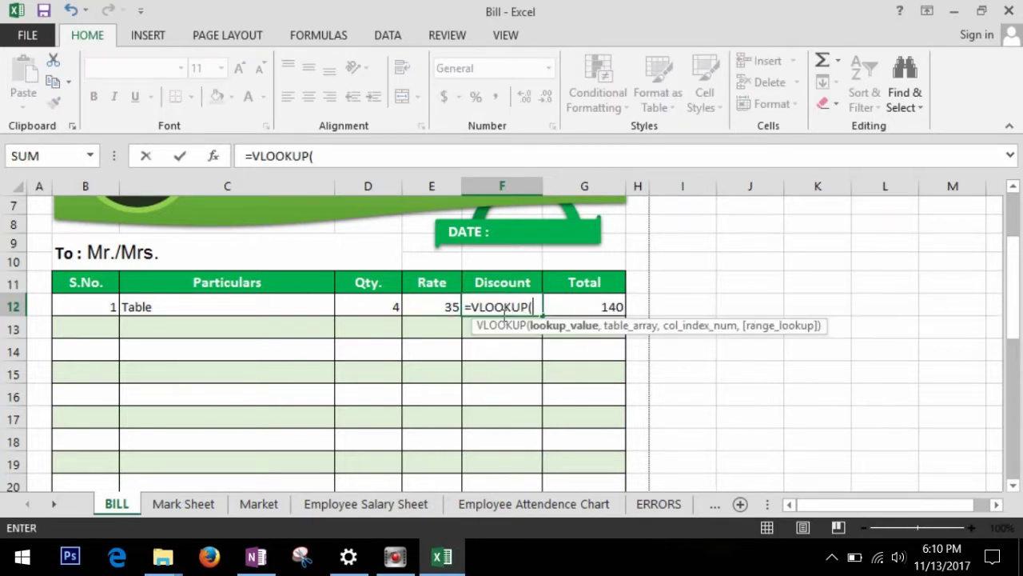
pyautogui.click(268, 311)
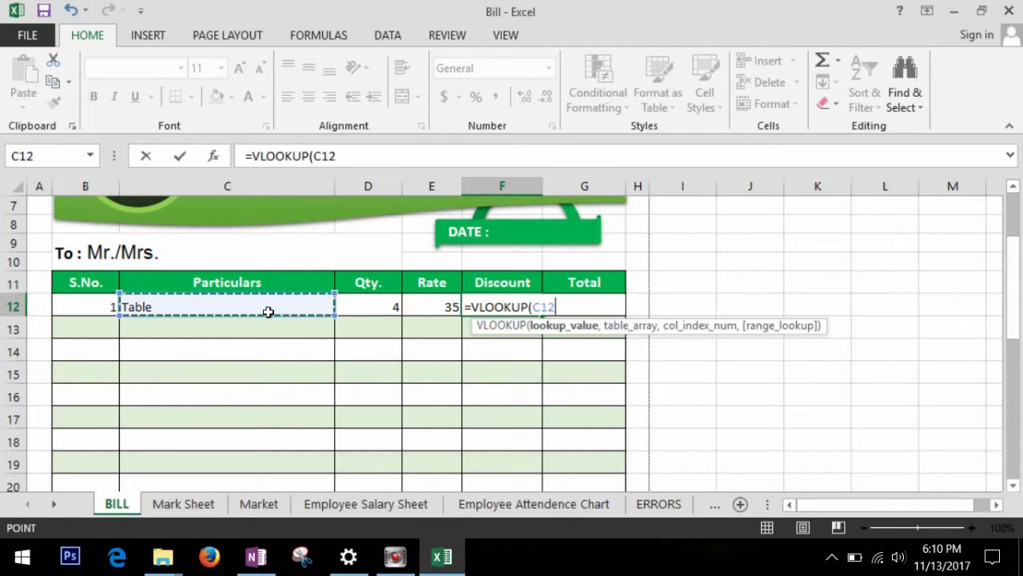
pyautogui.write(',')
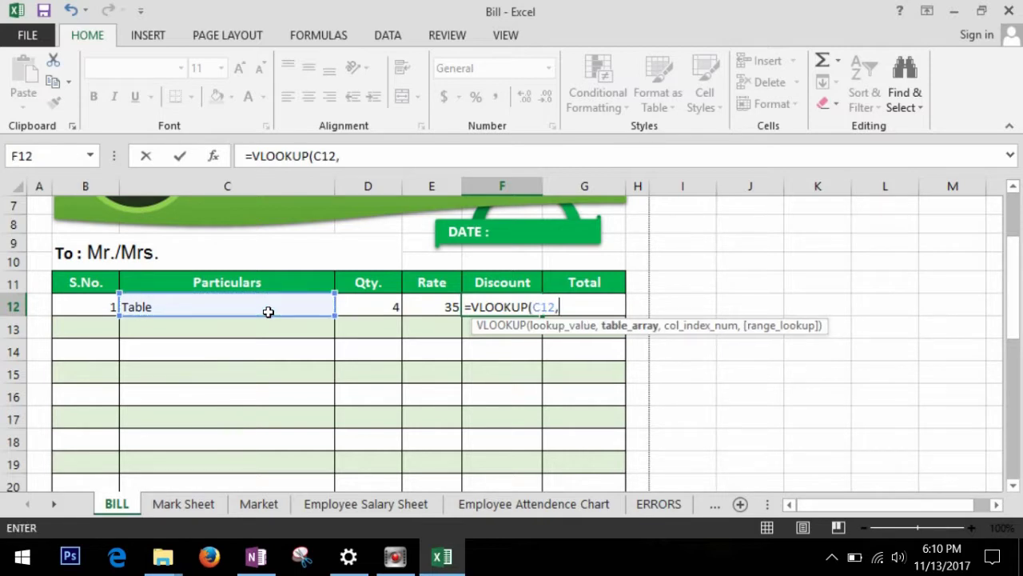
pyautogui.click(263, 507)
pyautogui.moveTo(114, 269); pyautogui.dragTo(394, 453)
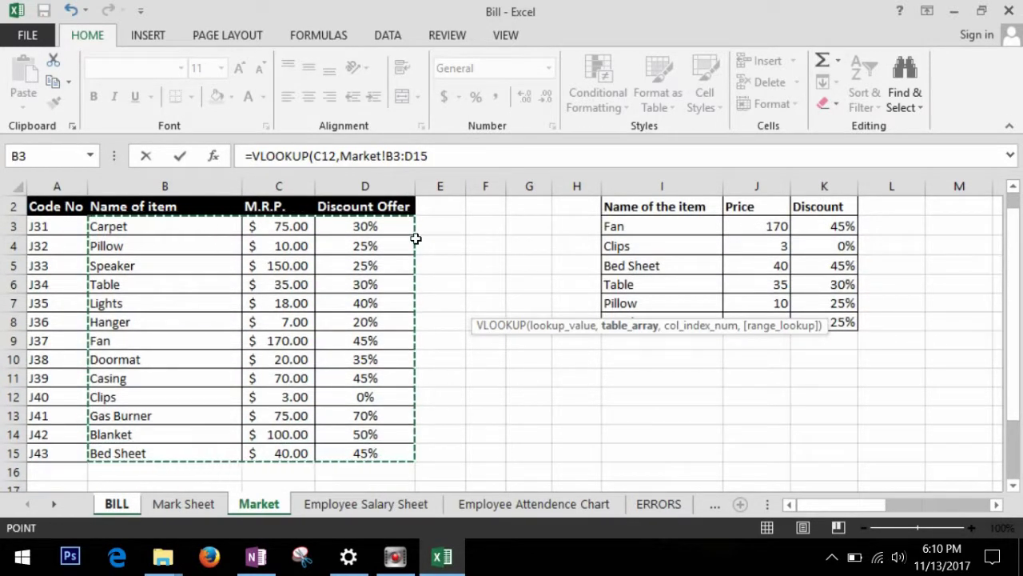
# Step: Make F12's table range absolute and finish with column index 3 and an empty match argument, giving =VLOOKUP(C12,Market!$B$3:$D$15,3,)
pyautogui.click(386, 156)
pyautogui.write('$')
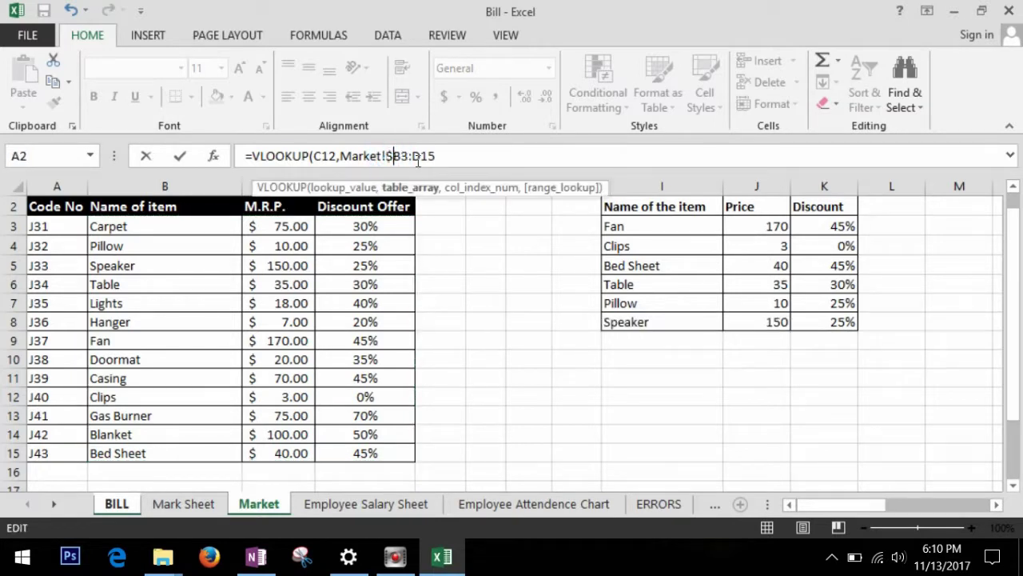
pyautogui.click(401, 156)
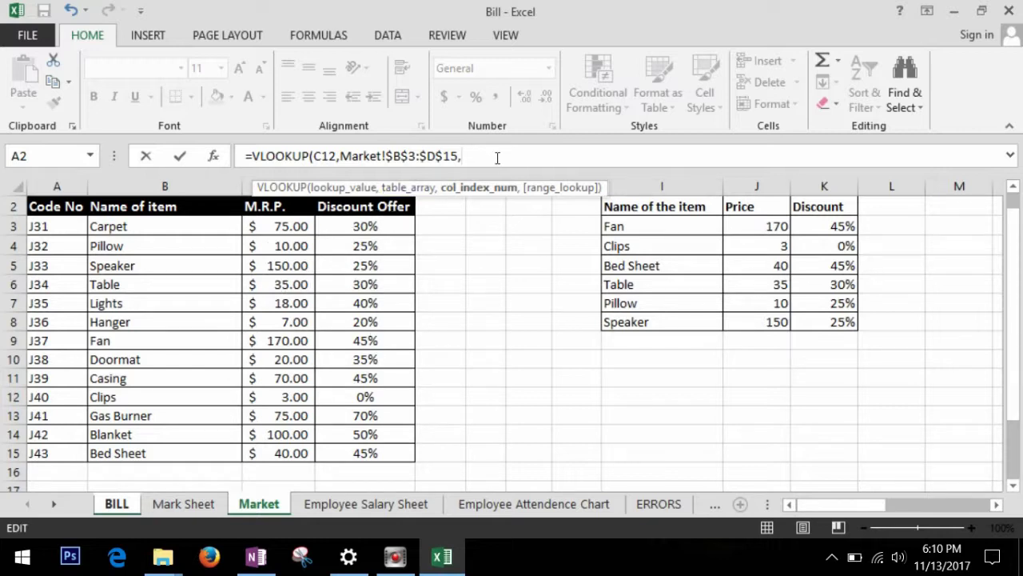
pyautogui.write('3,')
pyautogui.press('Down')
pyautogui.press('Return')
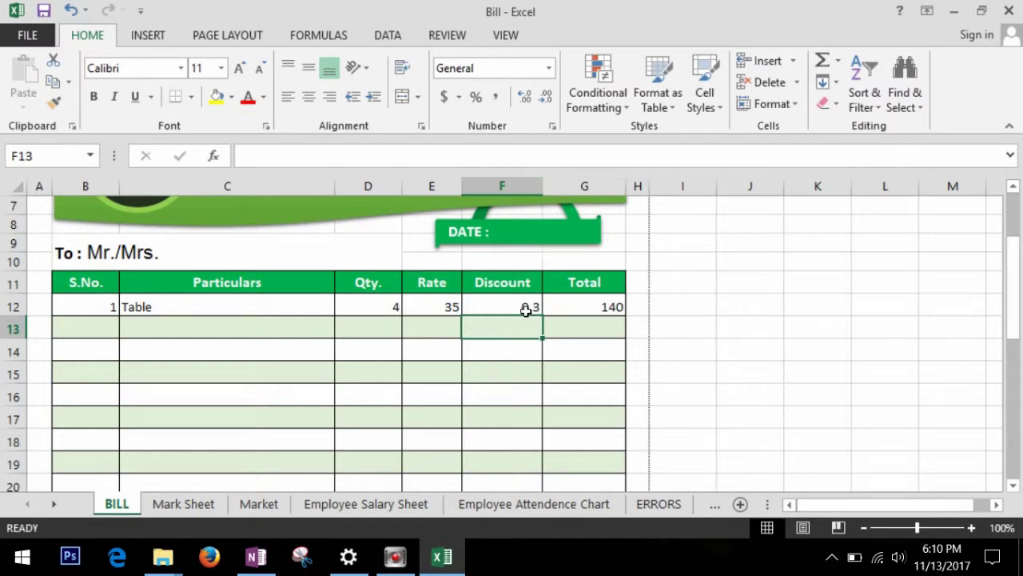
# Step: Format the discount in F12 as a percentage and review row 12's quantity, rate, discount and total cells
pyautogui.click(526, 310)
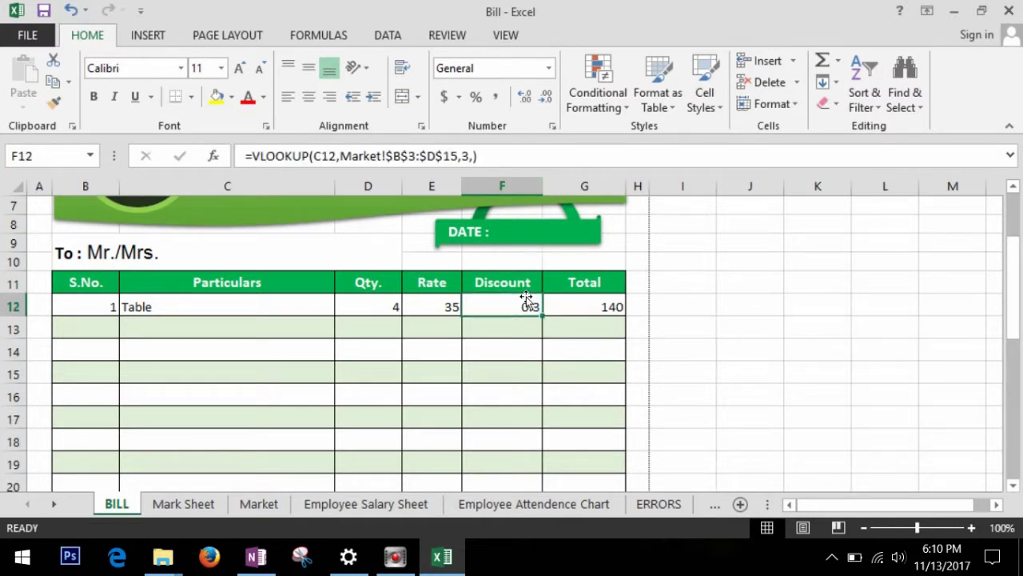
pyautogui.click(477, 96)
pyautogui.click(527, 336)
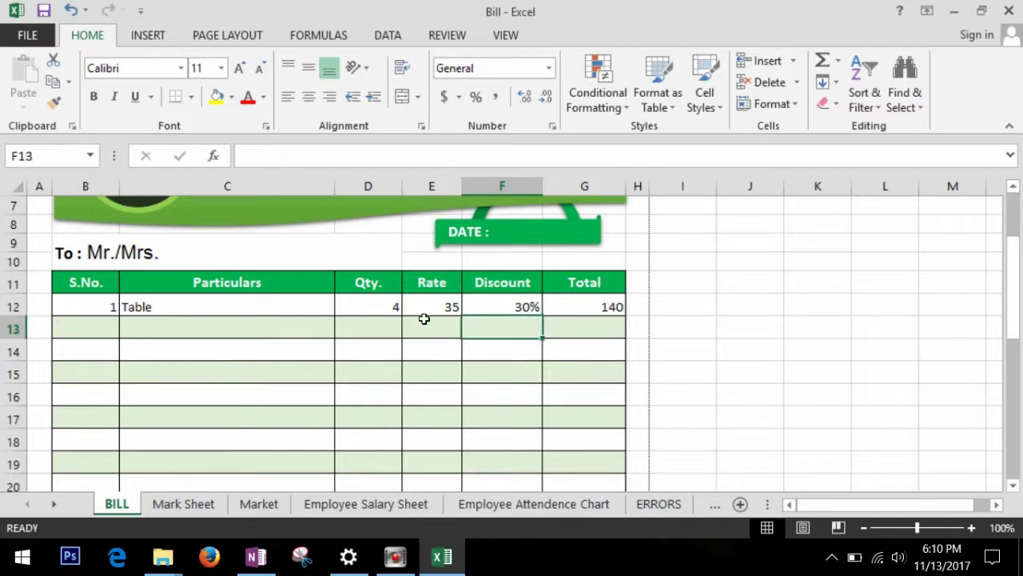
pyautogui.click(389, 312)
pyautogui.click(434, 312)
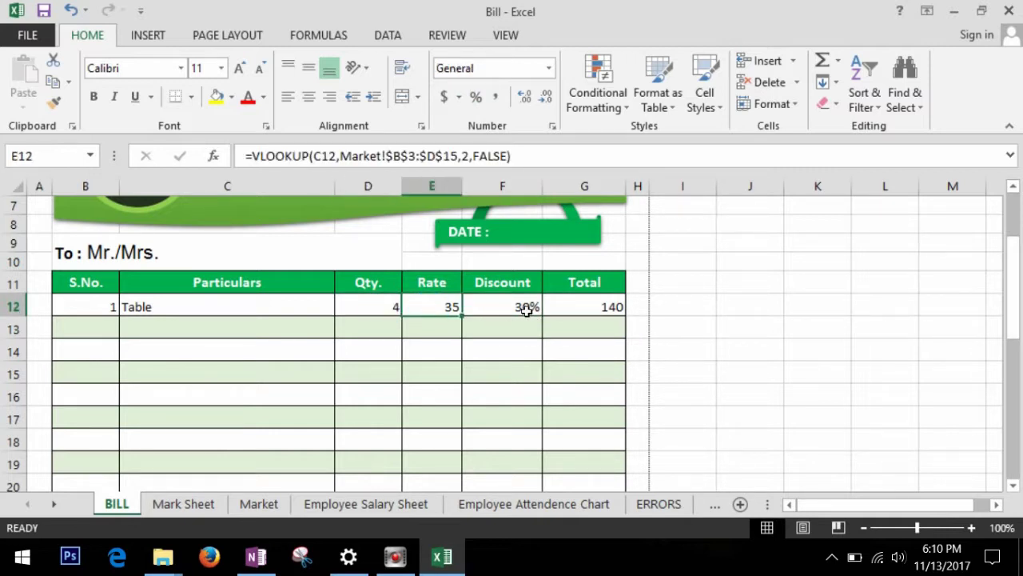
pyautogui.click(527, 310)
pyautogui.click(586, 310)
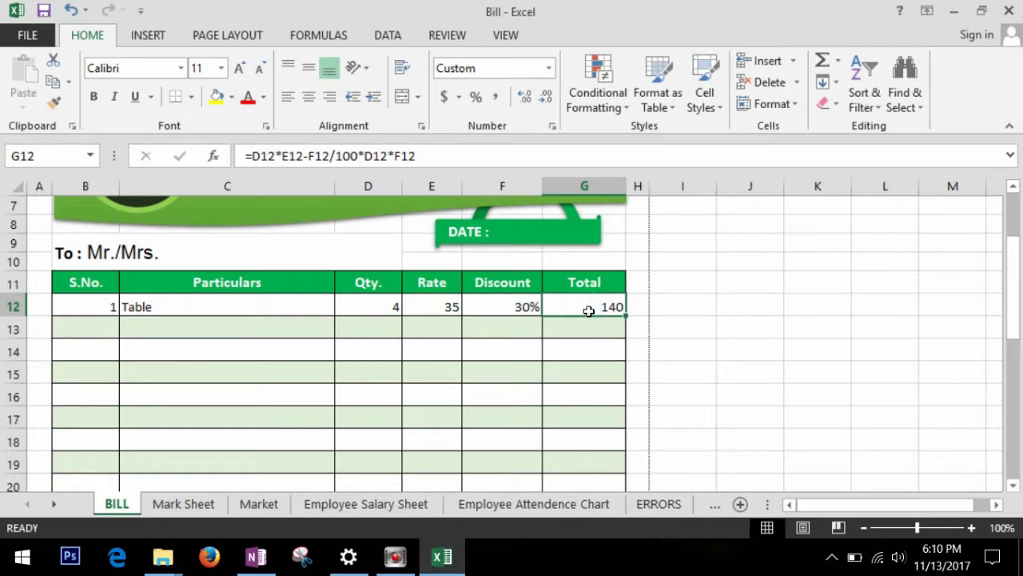
# Step: Fill the Rate formula from E12 down through E23 and the Discount formula from F12 down through F23
pyautogui.scroll(-1, 524, 336)
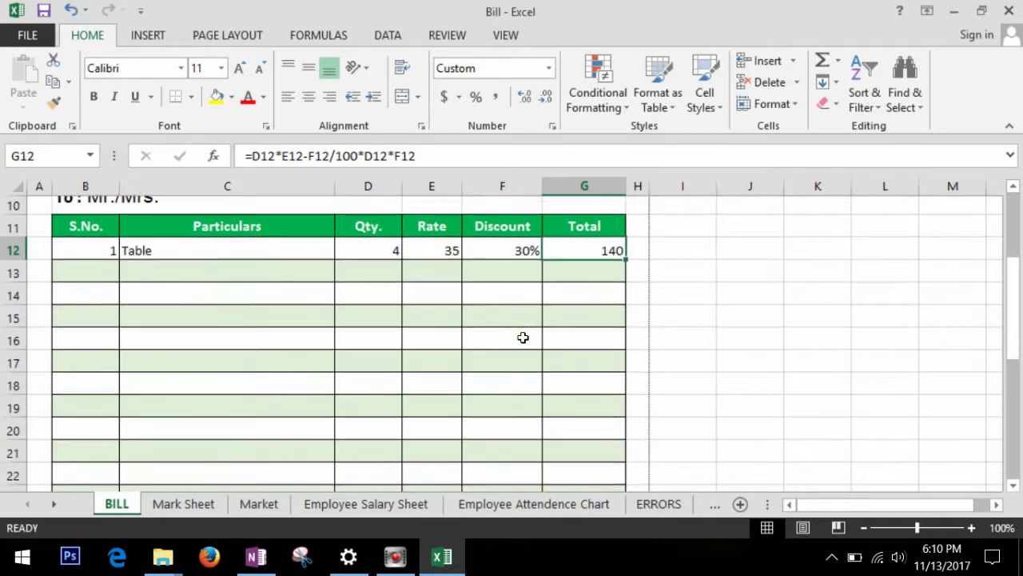
pyautogui.click(438, 254)
pyautogui.moveTo(462, 261); pyautogui.dragTo(473, 417)
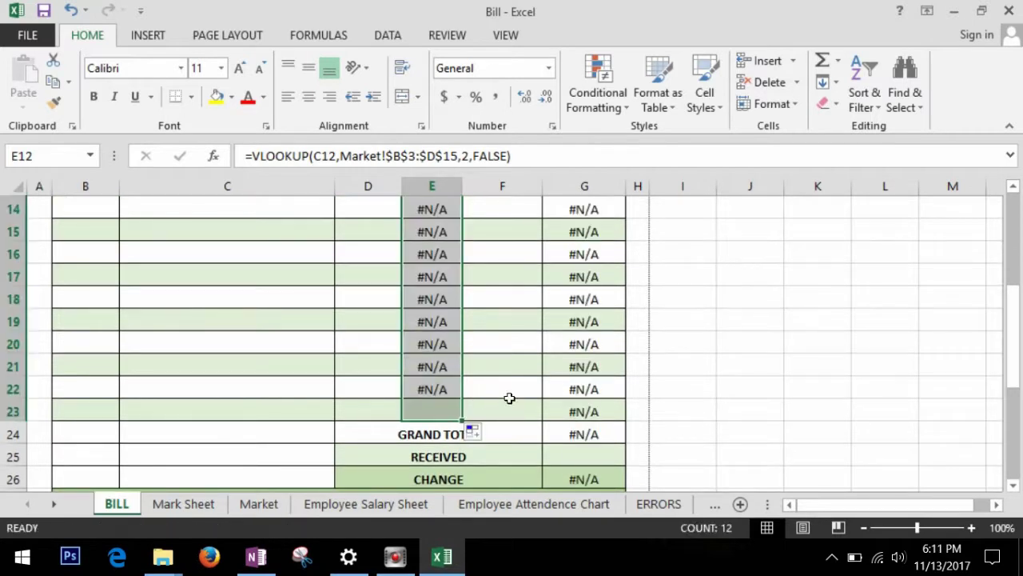
pyautogui.scroll(1, 509, 395)
pyautogui.click(527, 240)
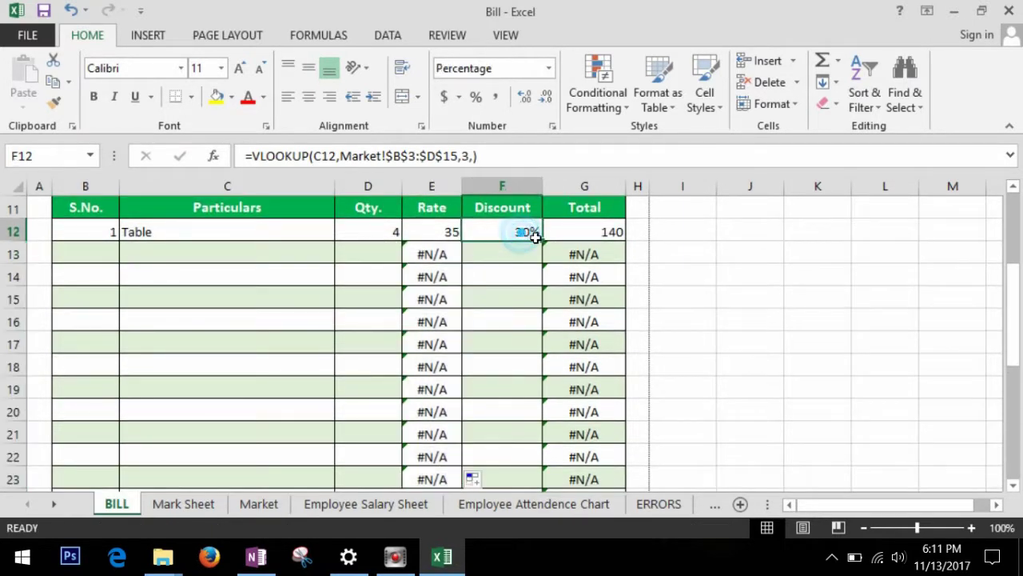
pyautogui.moveTo(542, 242); pyautogui.dragTo(547, 400)
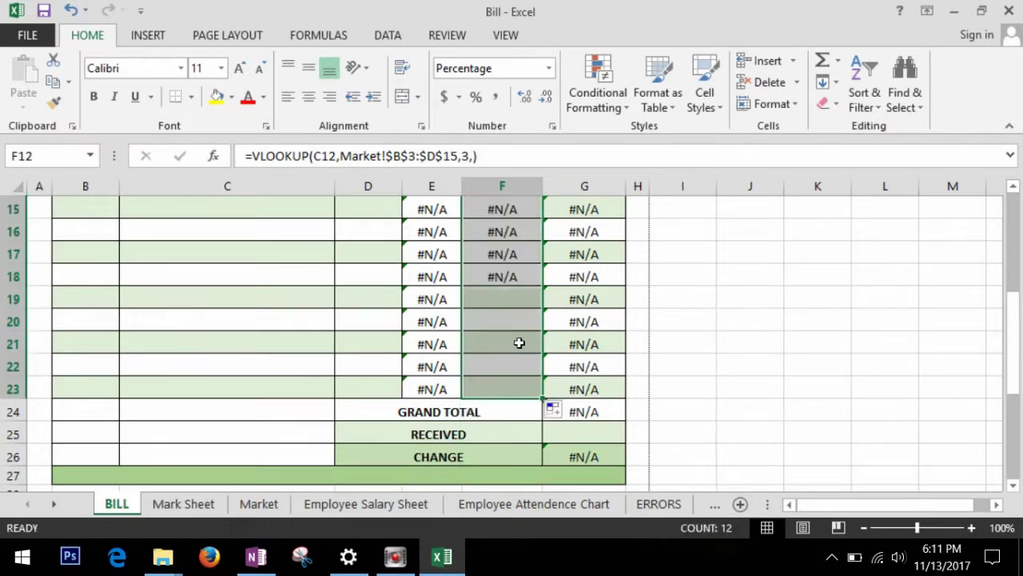
# Step: Enter 2 as the serial number of the second bill line in B13
pyautogui.scroll(5, 520, 338)
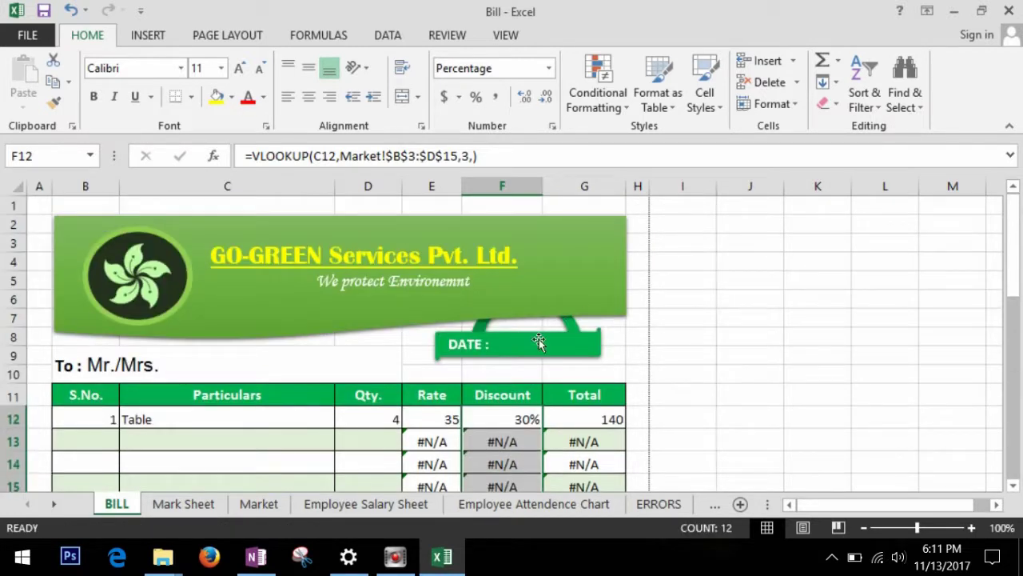
pyautogui.click(104, 446)
pyautogui.write('2.')
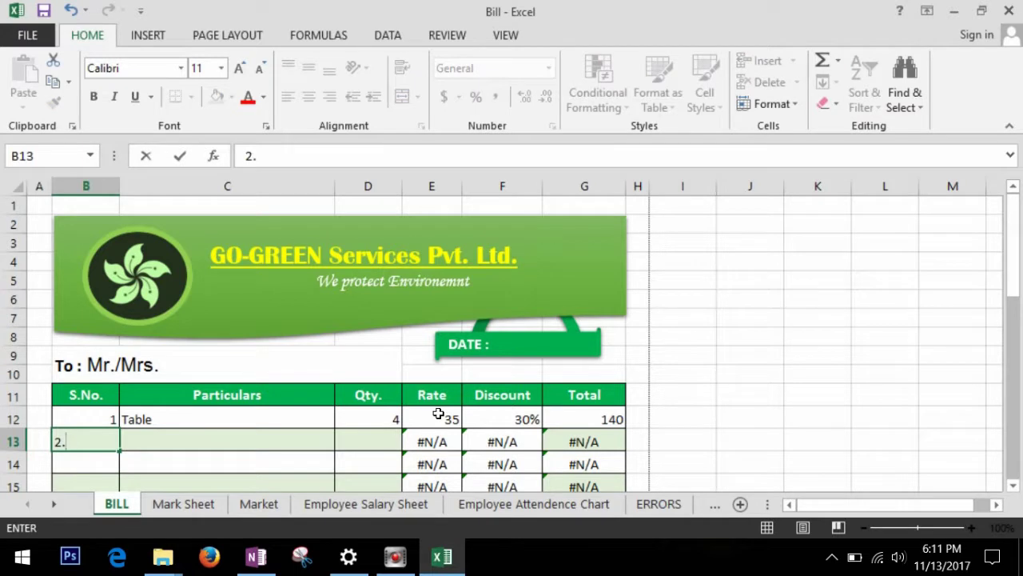
pyautogui.press('Tab')
pyautogui.scroll(-1, 438, 414)
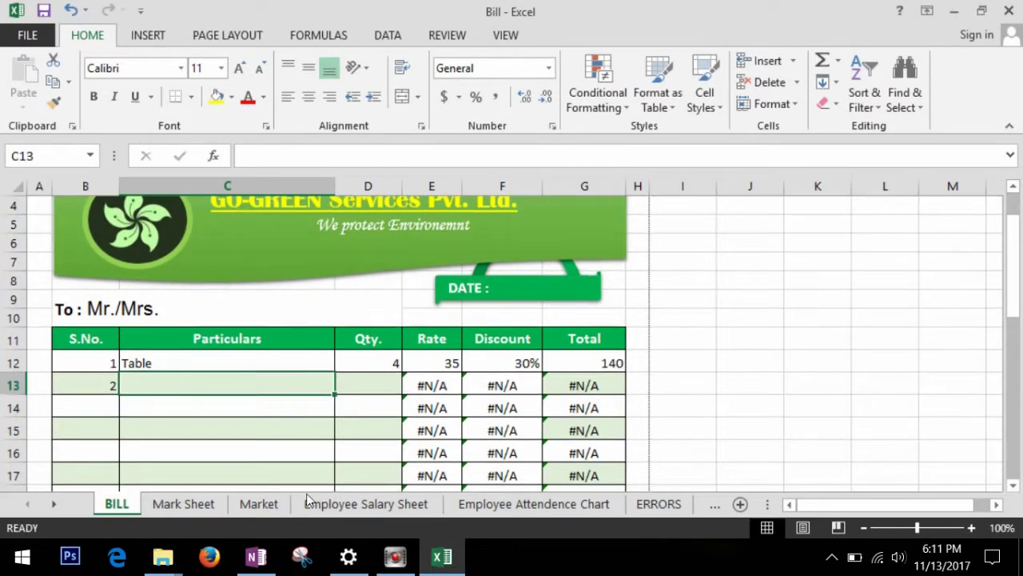
# Step: Check the item names on the Market sheet and enter Gas Burner in C13 with a quantity of 5 in D13
pyautogui.click(258, 503)
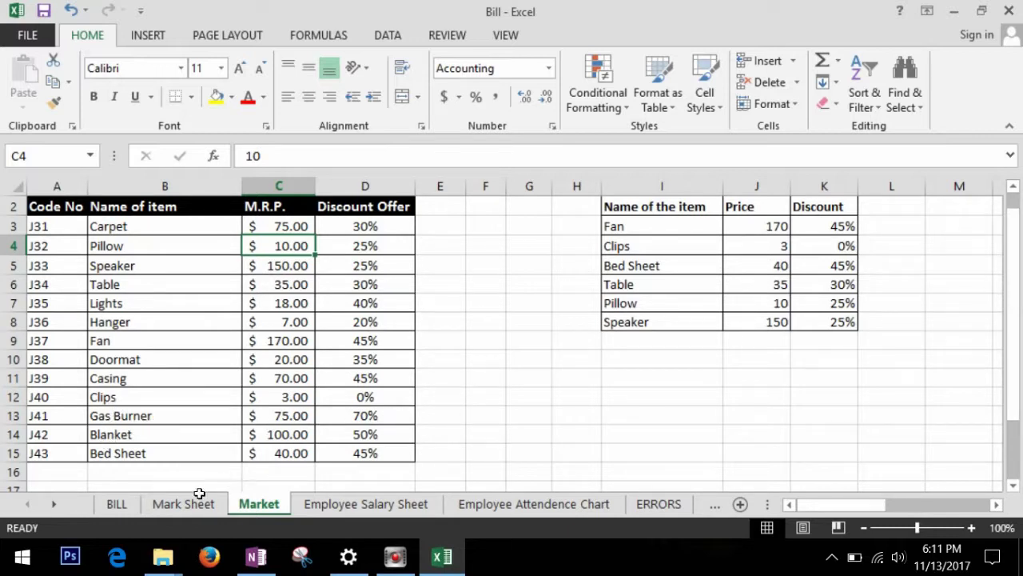
pyautogui.click(120, 506)
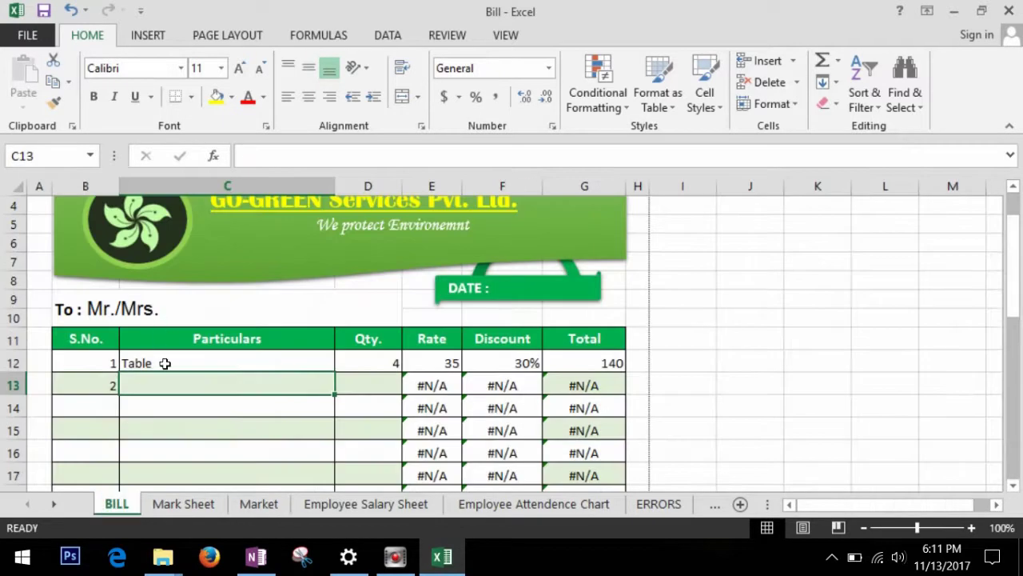
pyautogui.write('Gas')
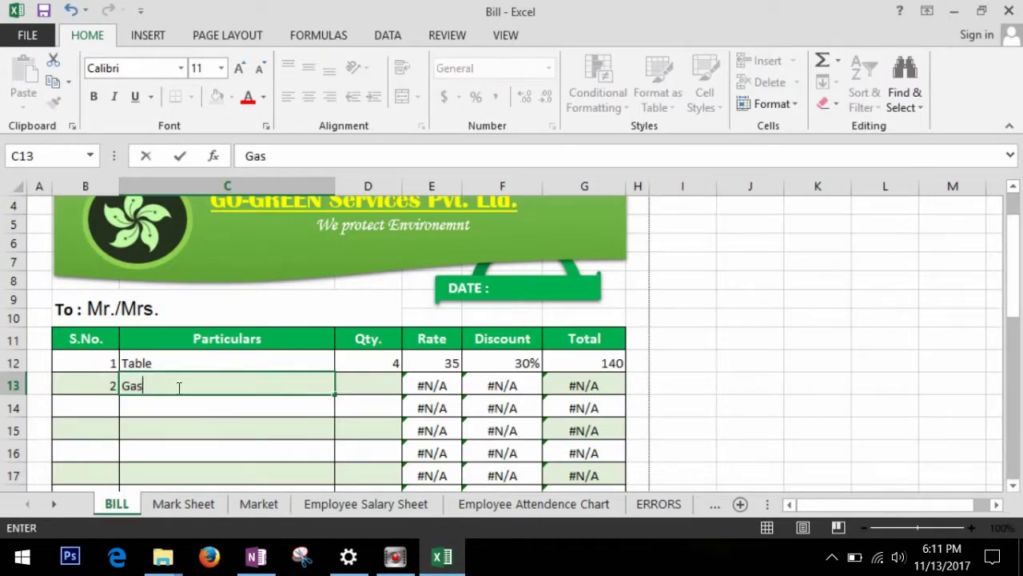
pyautogui.write(' Burner')
pyautogui.press('Tab')
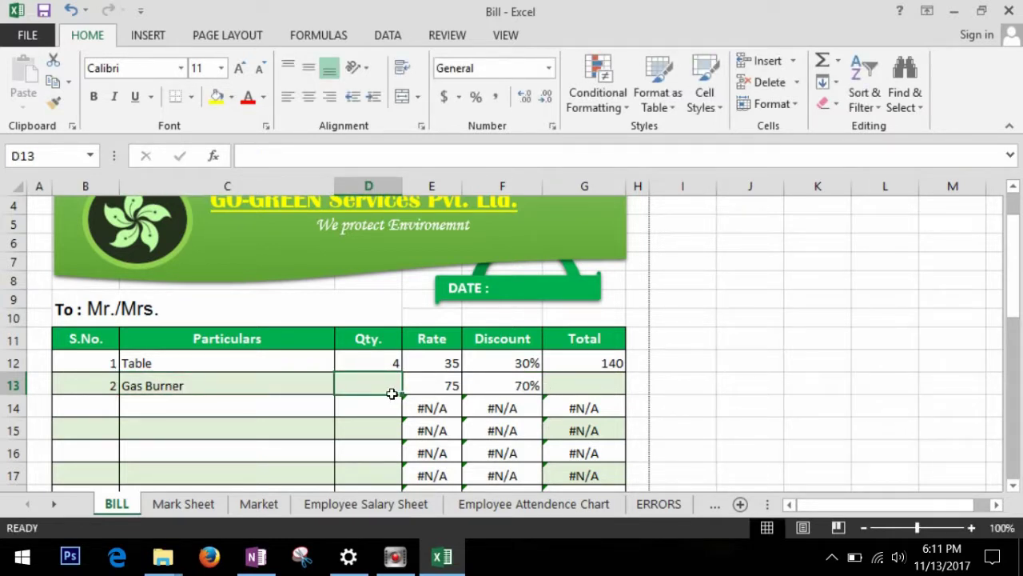
pyautogui.write('5')
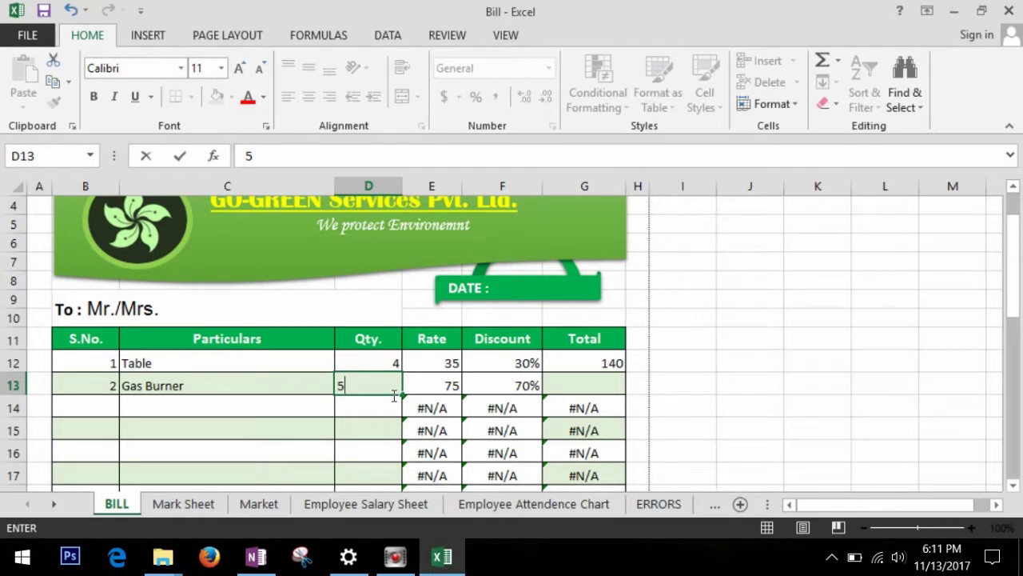
pyautogui.click(435, 392)
pyautogui.click(605, 392)
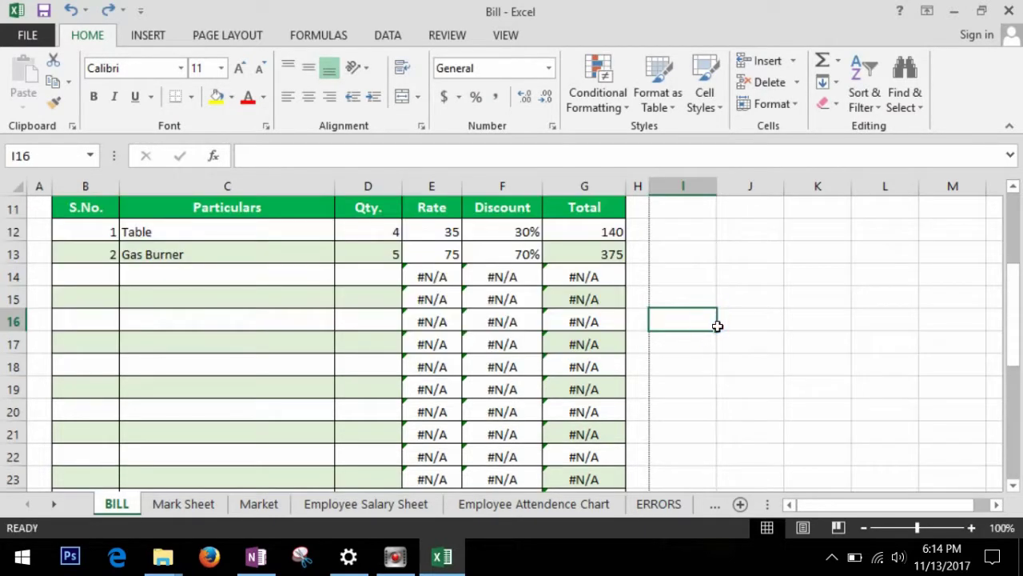
# Step: Examine the unfilled bill rows, the Rate formula in E14, and the item list on the Market sheet
pyautogui.scroll(-2, 424, 279)
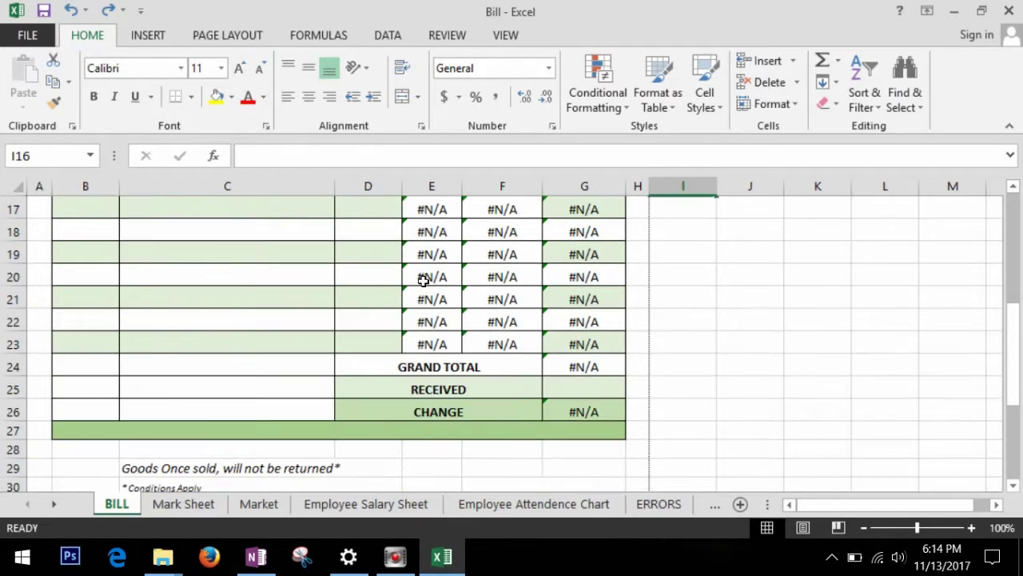
pyautogui.scroll(3, 423, 279)
pyautogui.click(432, 333)
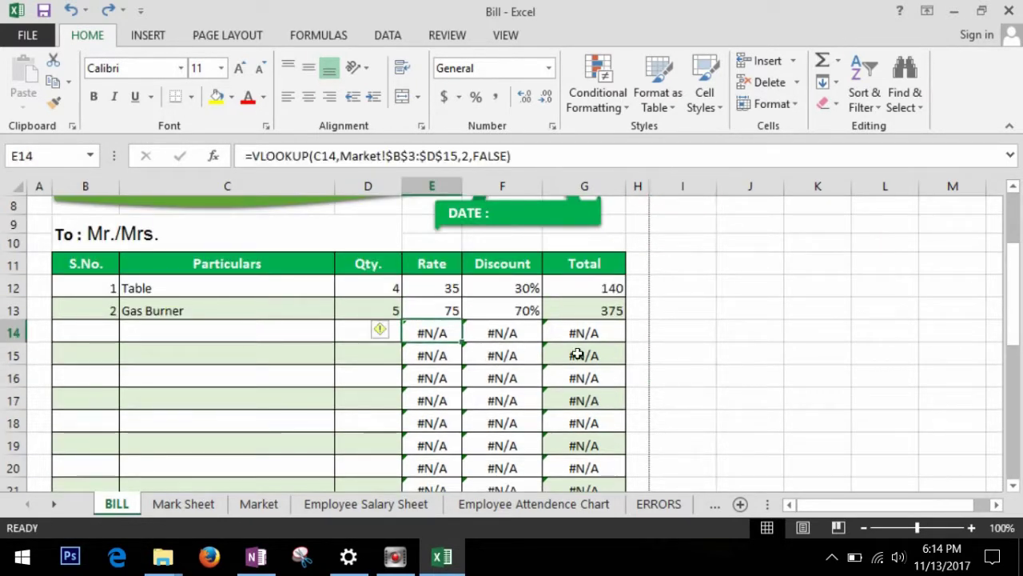
pyautogui.scroll(-1, 760, 348)
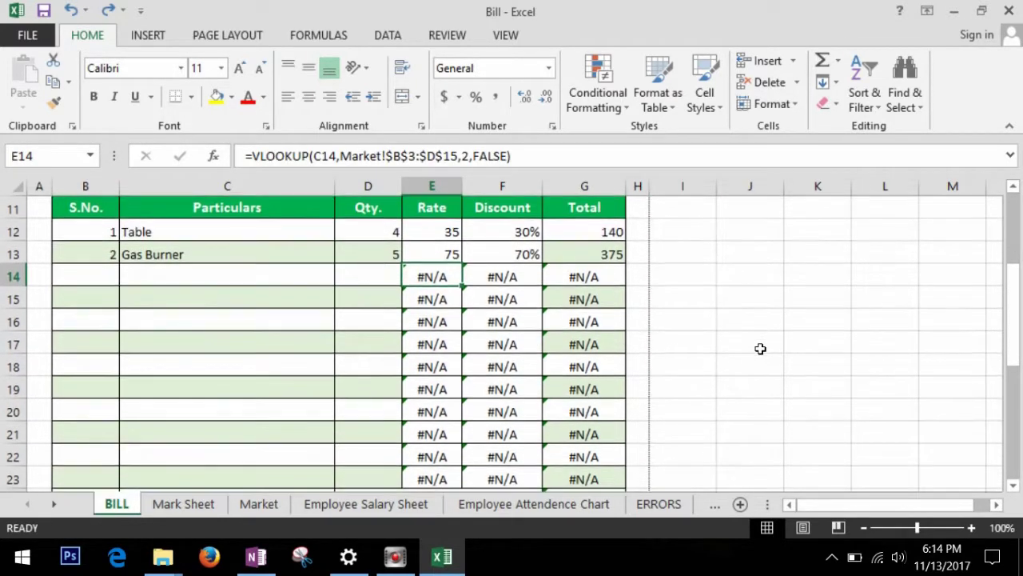
pyautogui.click(246, 274)
pyautogui.click(249, 322)
pyautogui.click(251, 360)
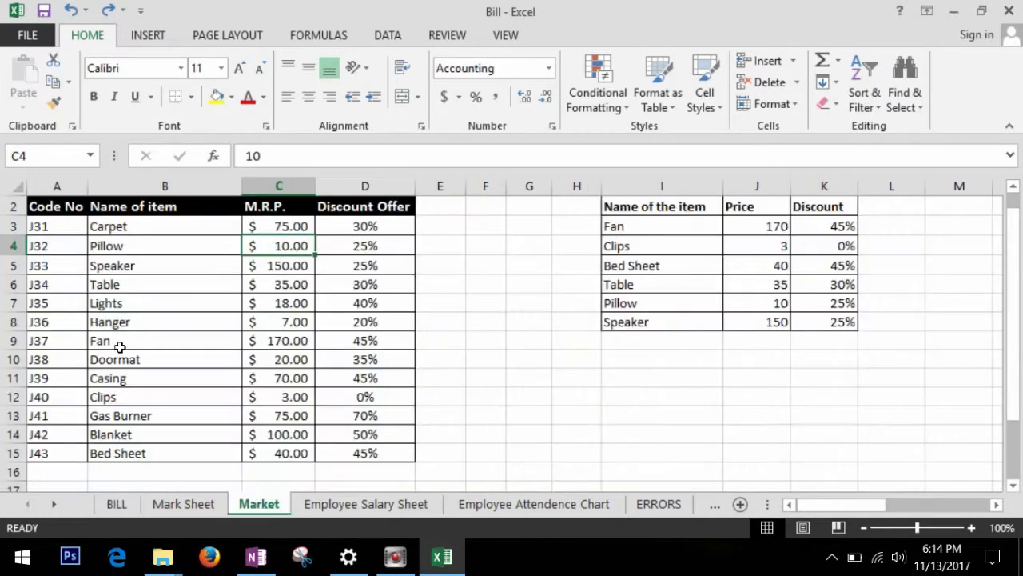
pyautogui.click(117, 504)
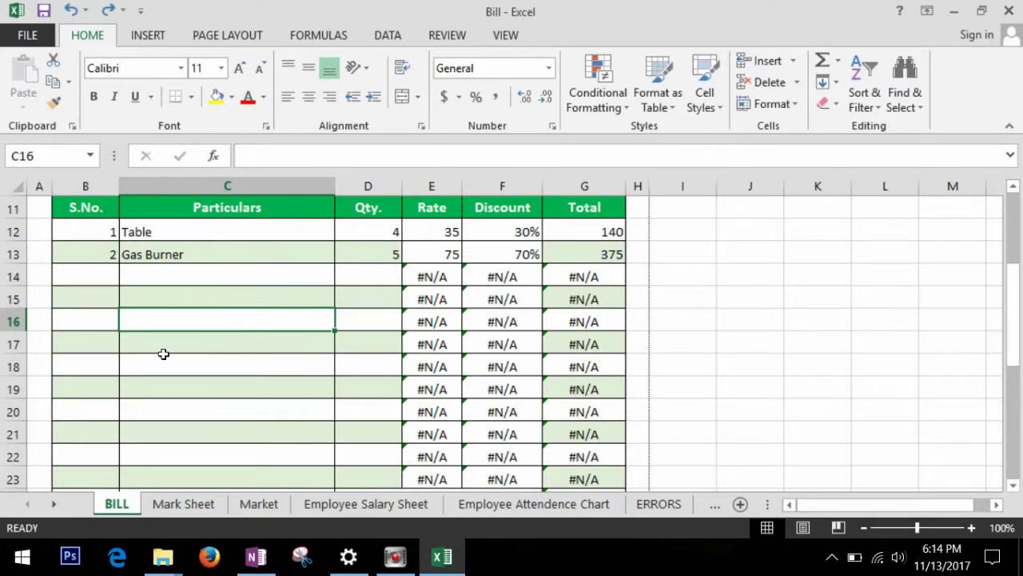
# Step: Test the lookups by entering speaker in C18, check row 18's rate and discount, and undo the entry
pyautogui.click(197, 371)
pyautogui.write('spea')
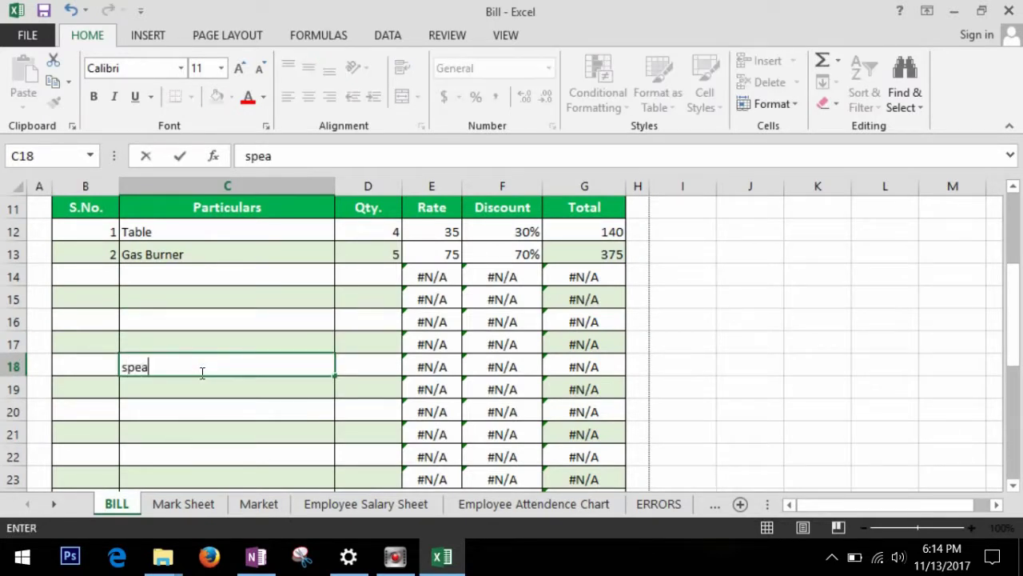
pyautogui.write('ker')
pyautogui.press('Tab')
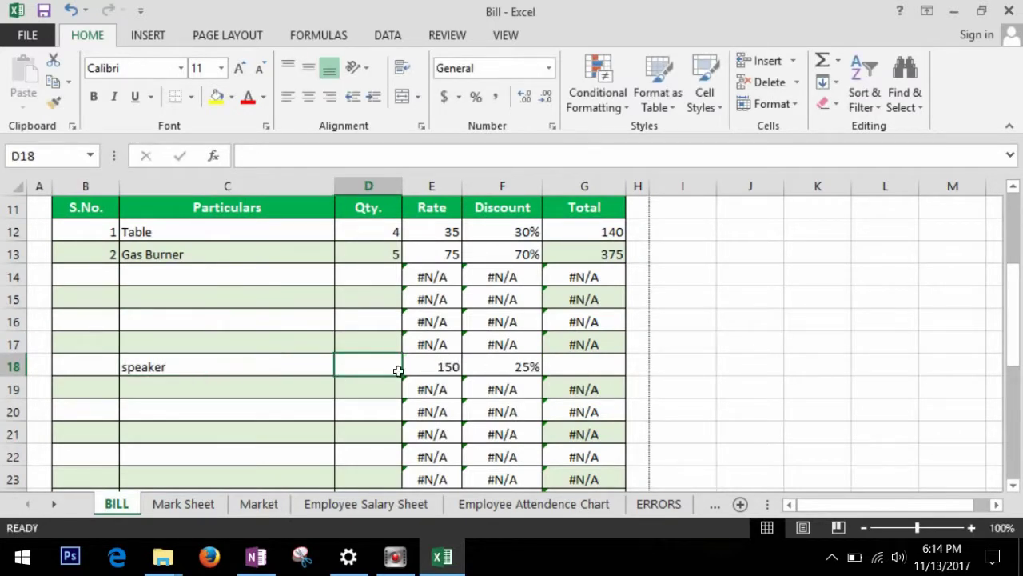
pyautogui.click(440, 367)
pyautogui.click(498, 367)
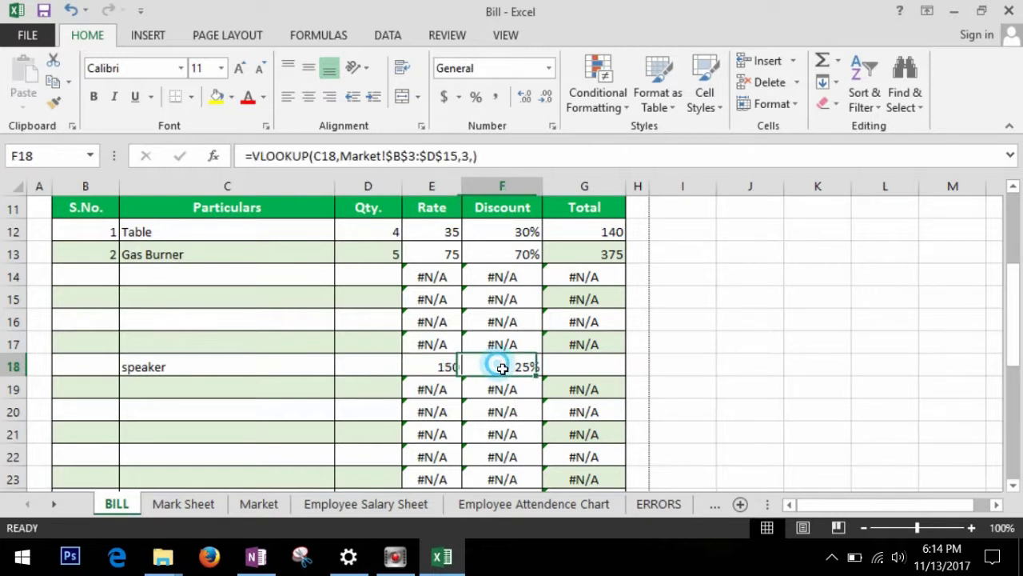
pyautogui.click(367, 366)
pyautogui.hotkey('ctrl', 'z')
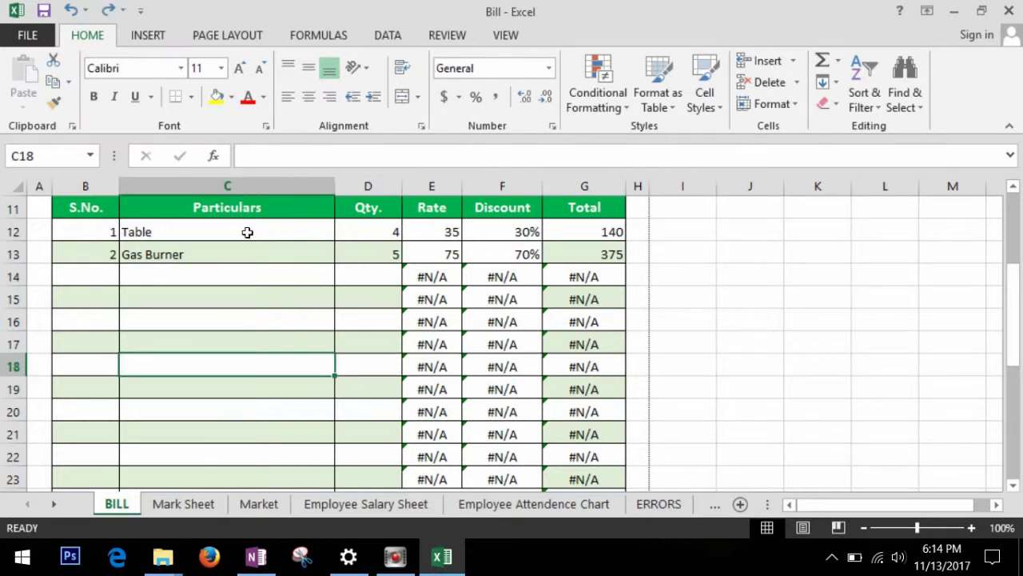
# Step: Clear the item names from Particulars cells C12:C13
pyautogui.moveTo(247, 232); pyautogui.dragTo(247, 247)
pyautogui.press('Delete')
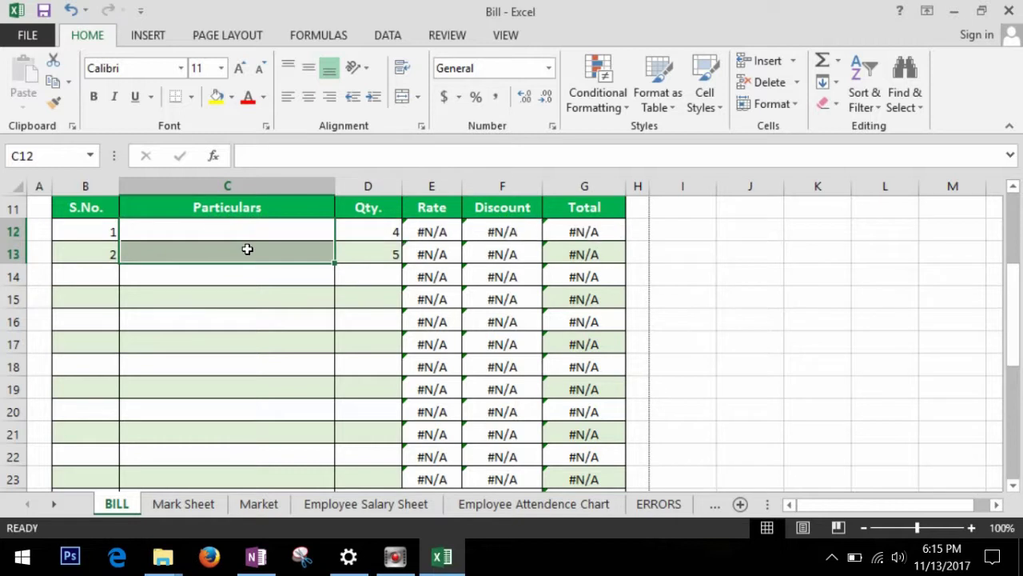
pyautogui.scroll(-1, 736, 300)
pyautogui.scroll(1, 737, 300)
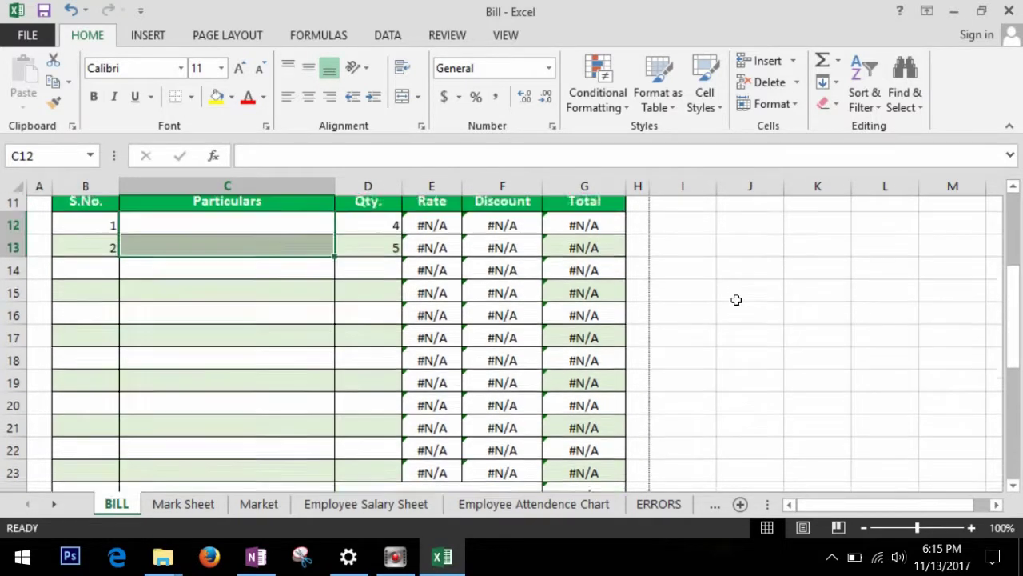
# Step: Wrap the Rate lookup in E12 in IFERROR with "" as the error value and fill it down through E23
pyautogui.click(434, 235)
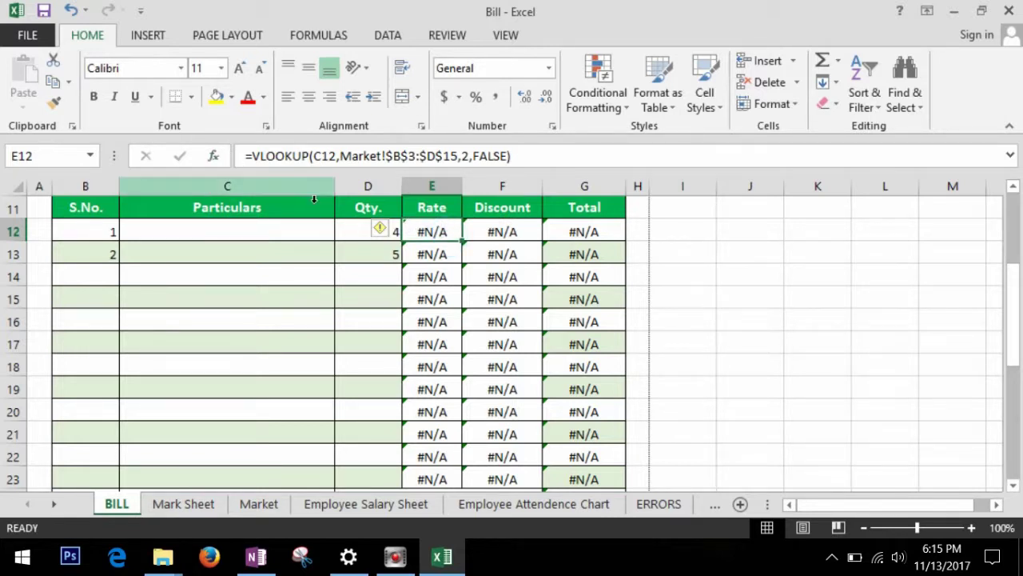
pyautogui.click(256, 158)
pyautogui.write('iferror(')
pyautogui.click(590, 156)
pyautogui.write(',')
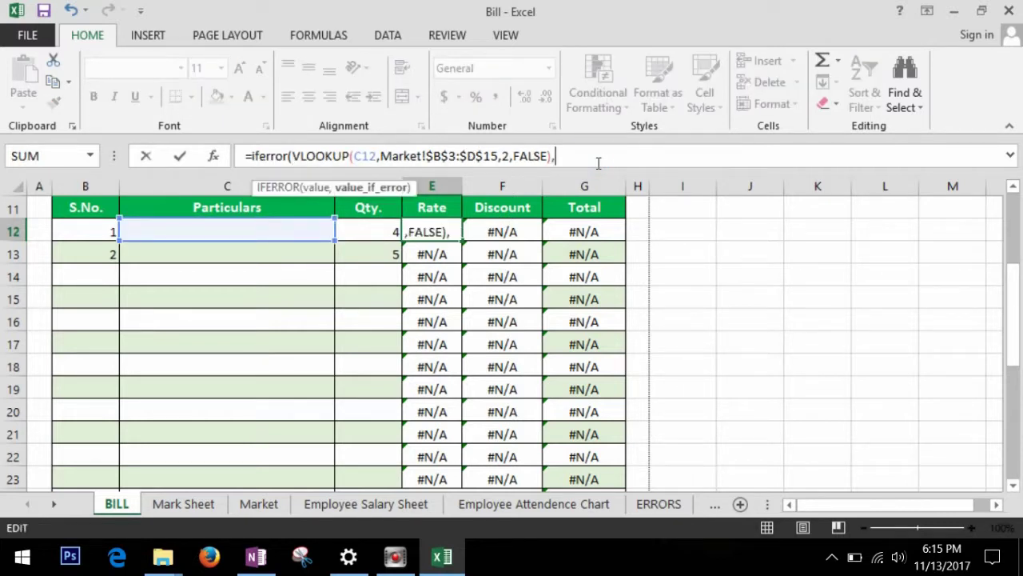
pyautogui.write('"")')
pyautogui.press('Return')
pyautogui.click(431, 232)
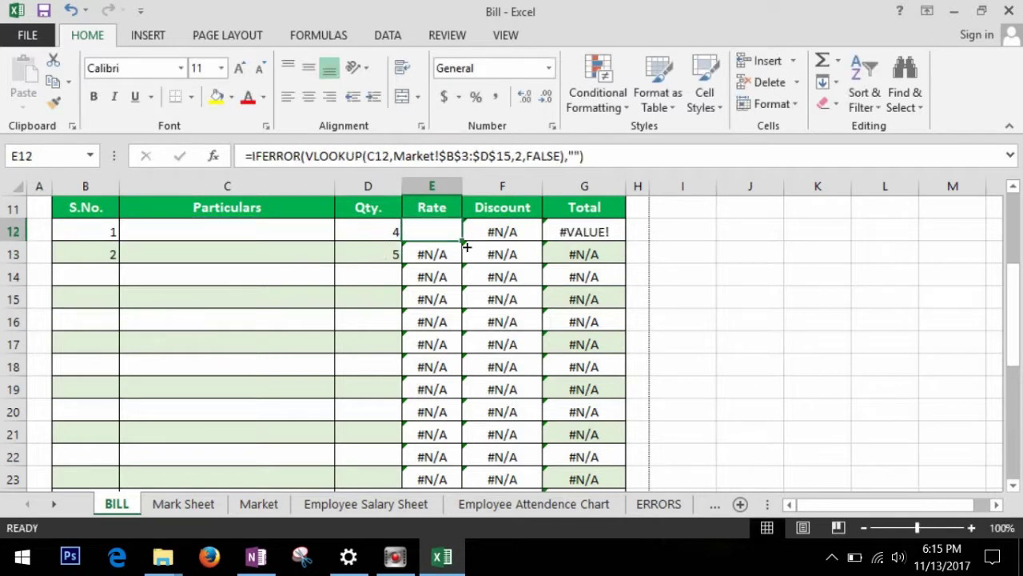
pyautogui.moveTo(462, 243); pyautogui.dragTo(462, 489)
pyautogui.scroll(2, 731, 413)
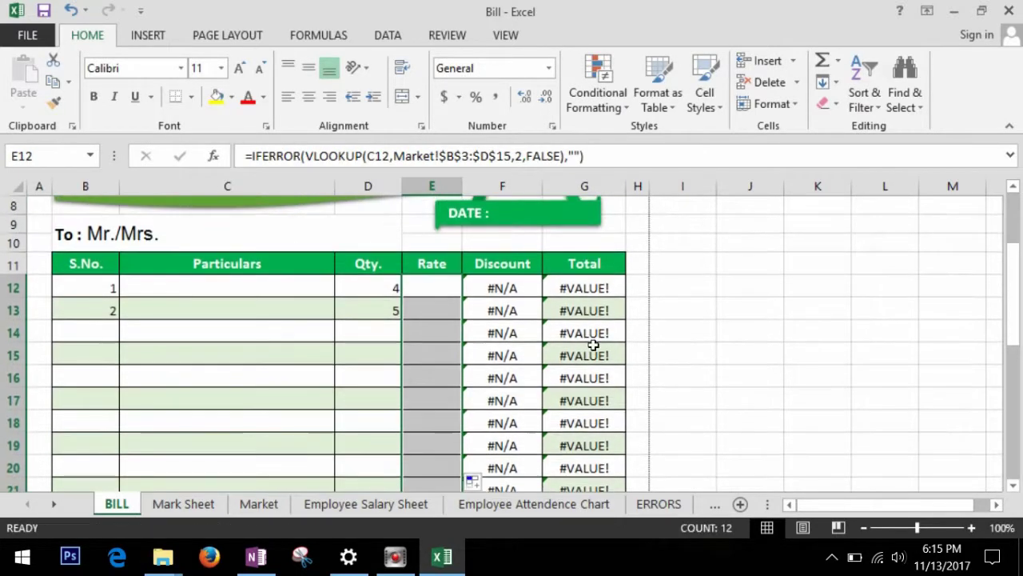
# Step: Wrap the Discount lookup in F12 in IFERROR with "" as the error value and fill it down through F23
pyautogui.click(496, 291)
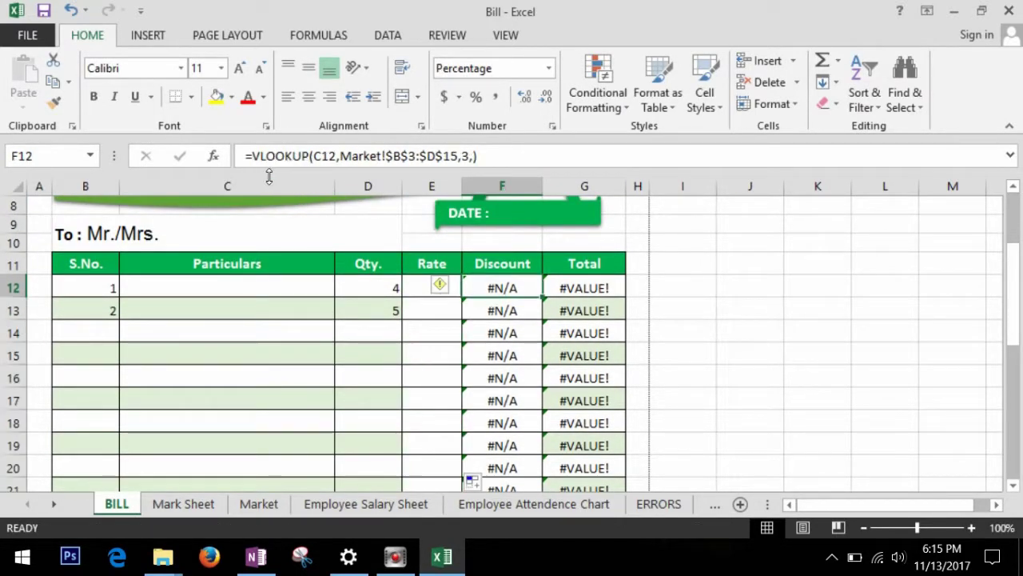
pyautogui.click(252, 156)
pyautogui.write('if')
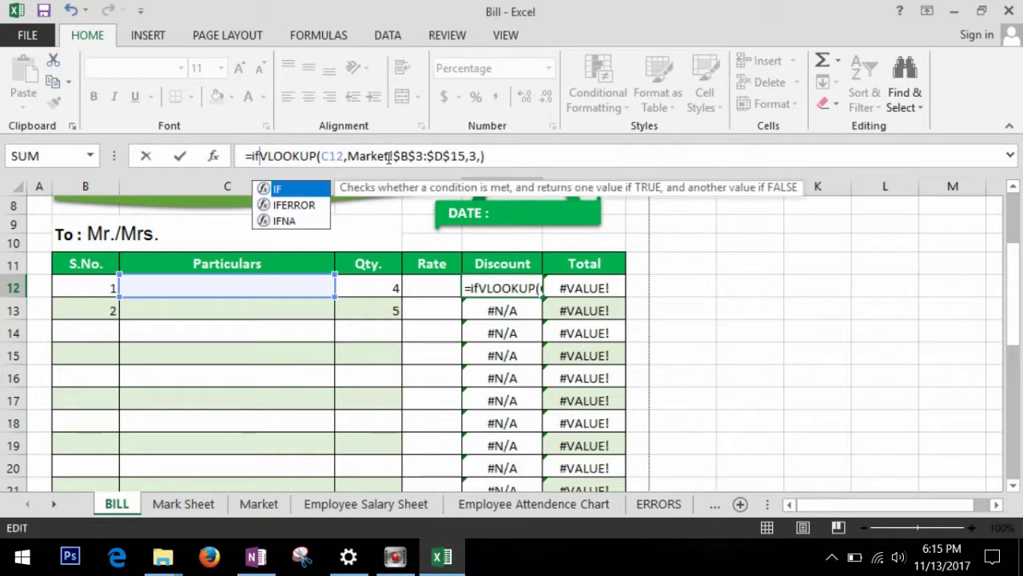
pyautogui.write('error(')
pyautogui.click(546, 168)
pyautogui.write(',')
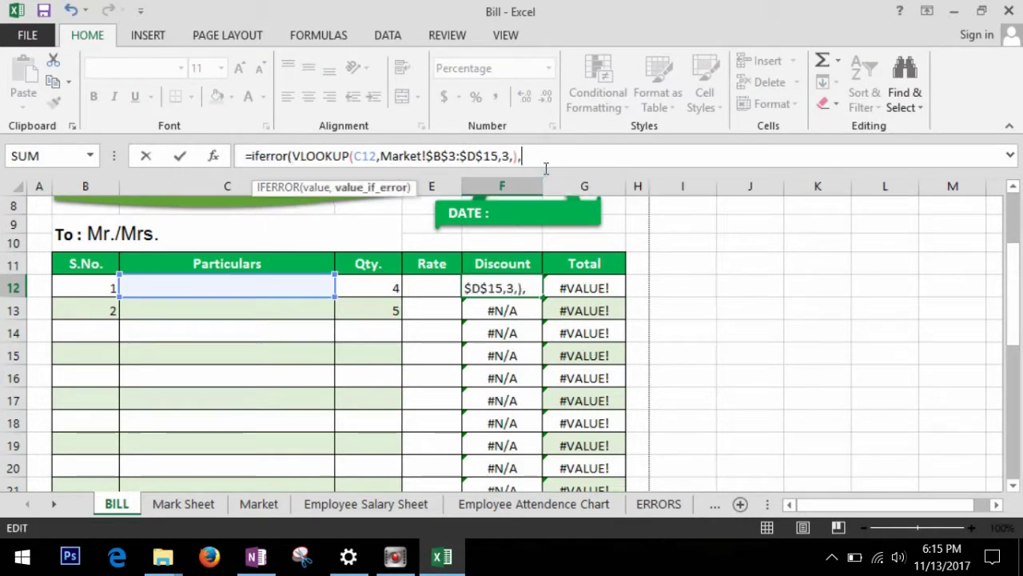
pyautogui.write('"")')
pyautogui.press('Return')
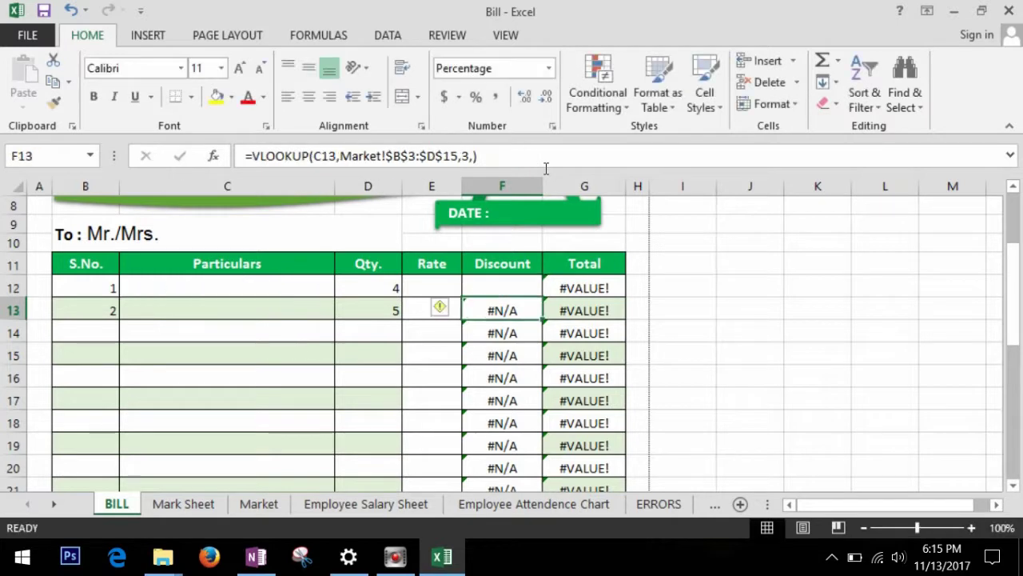
pyautogui.click(529, 288)
pyautogui.moveTo(544, 297); pyautogui.dragTo(543, 452)
# Step: Wrap the Total formula in G12 in IFERROR, giving =IFERROR(D12*E12-F12/100*D12*F12,"")
pyautogui.click(600, 342)
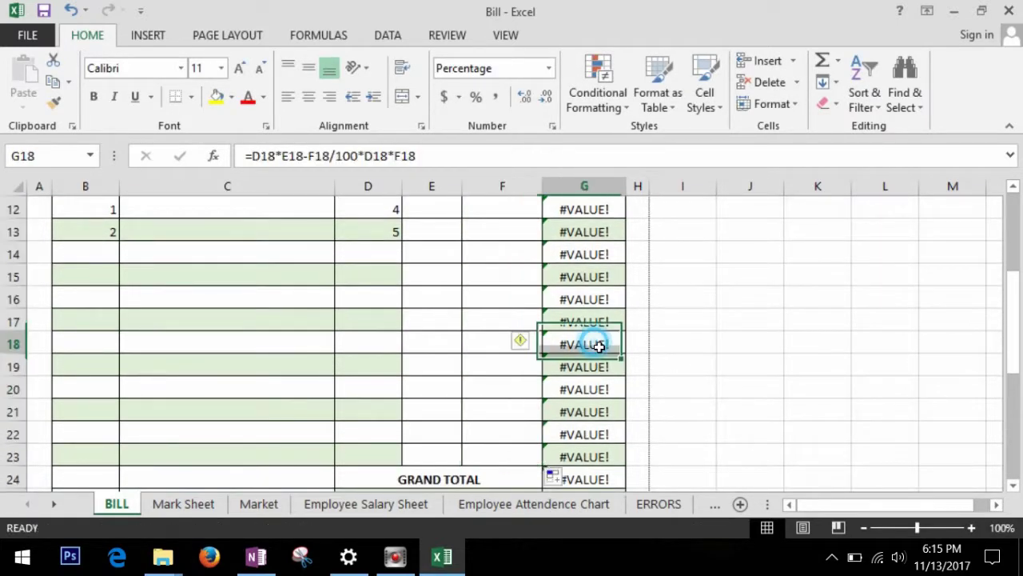
pyautogui.scroll(3, 613, 393)
pyautogui.click(610, 388)
pyautogui.click(276, 155)
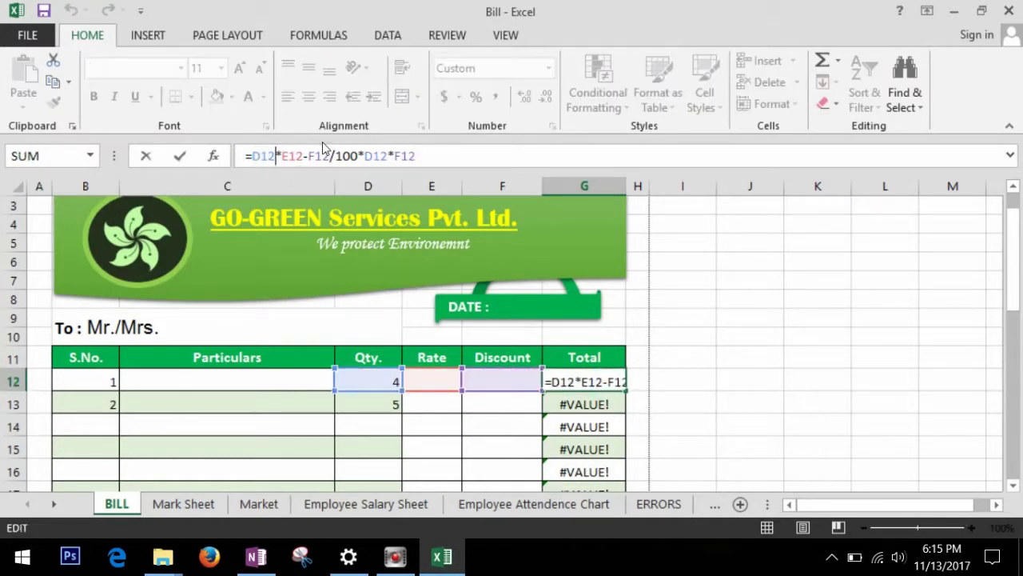
pyautogui.write('iferror(')
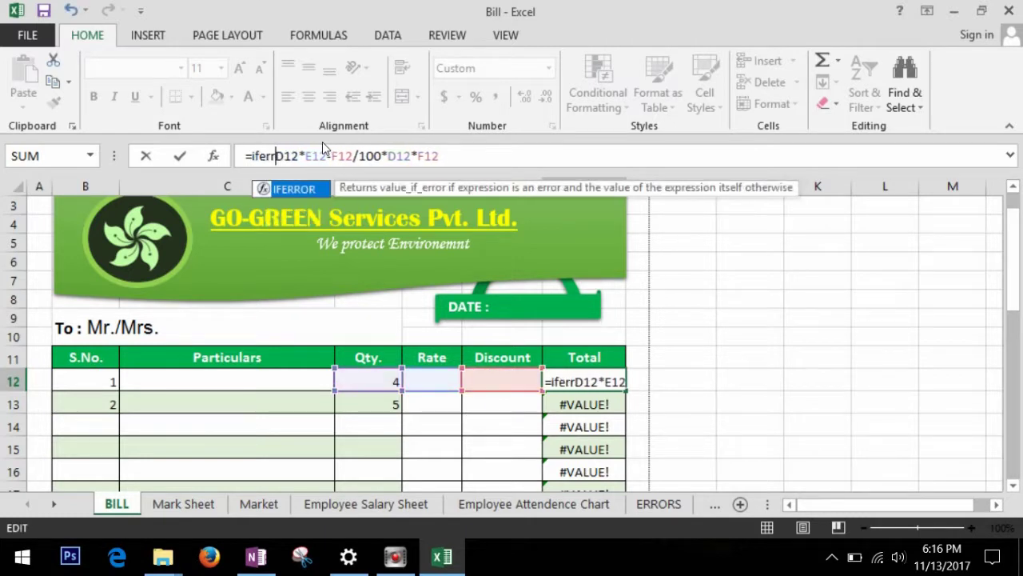
pyautogui.click(531, 165)
pyautogui.write(',"')
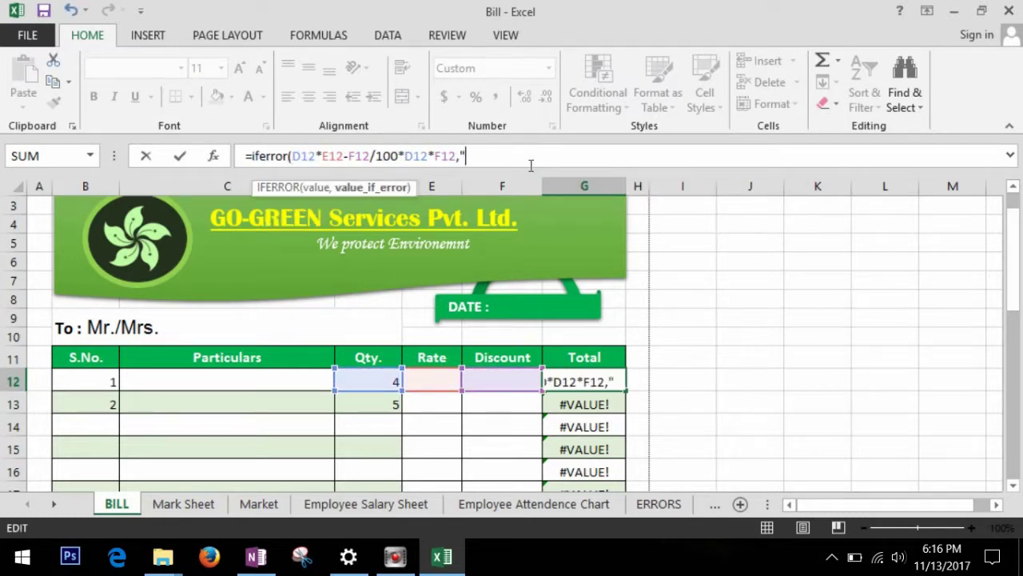
pyautogui.write('")')
pyautogui.press('Return')
# Step: Fill the Total formula from G12 down through the bill's remaining item rows
pyautogui.scroll(-2, 644, 317)
pyautogui.press('Up')
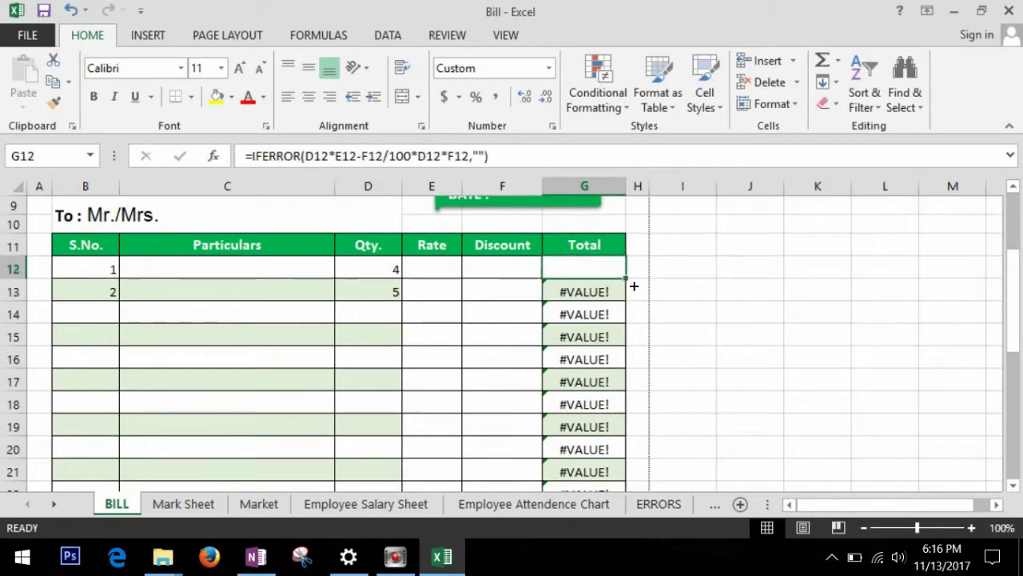
pyautogui.moveTo(634, 285); pyautogui.dragTo(634, 488)
pyautogui.click(715, 415)
# Step: Clear the quantities from Qty. cells D12:D13
pyautogui.scroll(4, 719, 420)
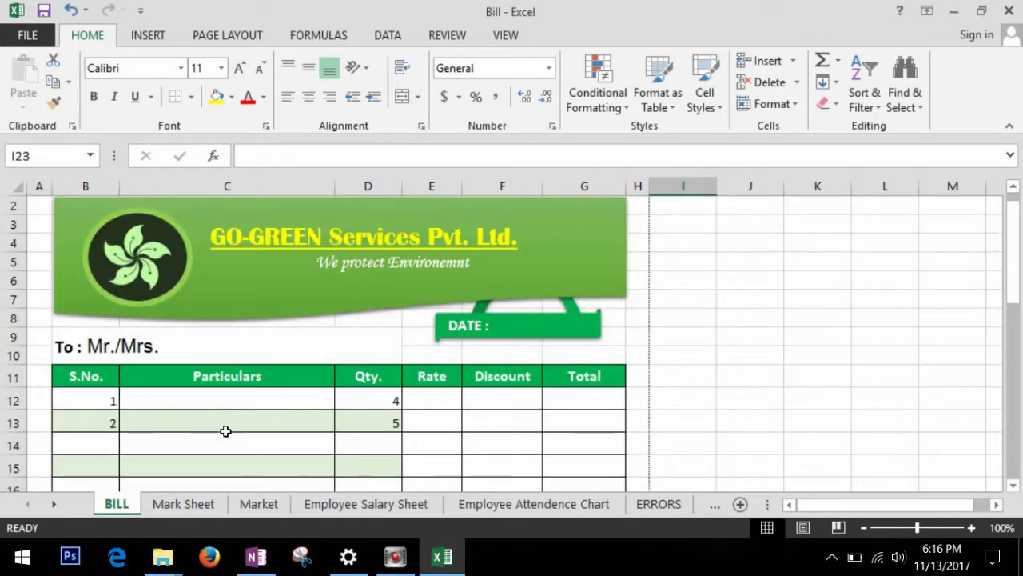
pyautogui.moveTo(388, 396); pyautogui.dragTo(381, 424)
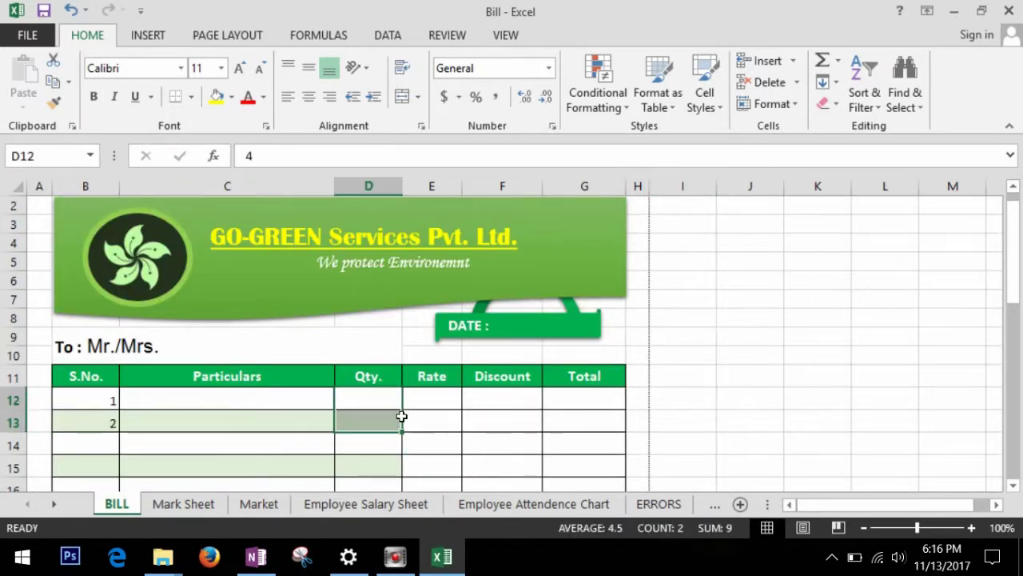
# Step: Fill the bill's first item row with Hanger as the particular and 15 as the quantity, and check the Grand Total
pyautogui.scroll(-2, 319, 359)
pyautogui.click(224, 289)
pyautogui.write('Hange')
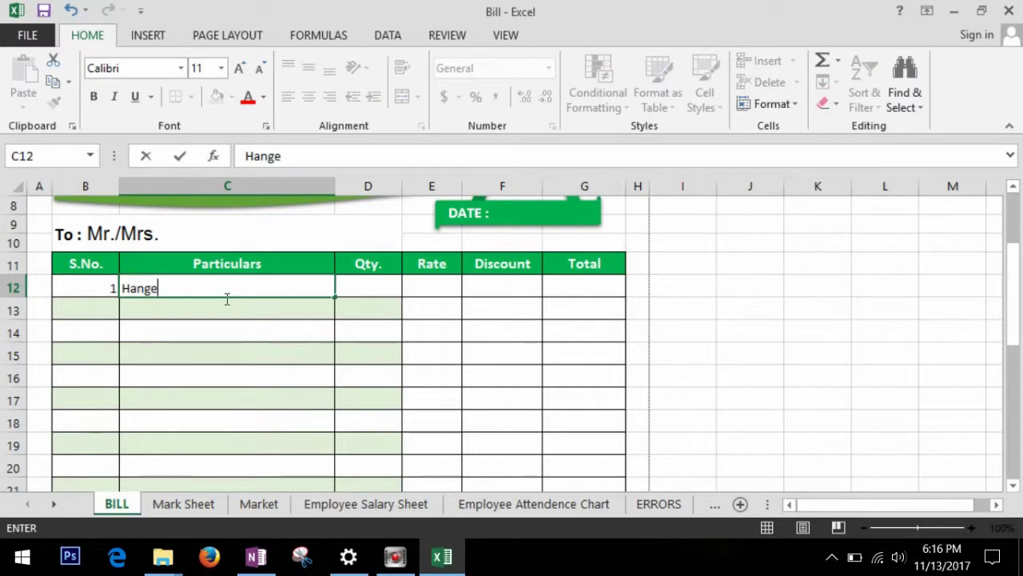
pyautogui.write('r')
pyautogui.press('Tab')
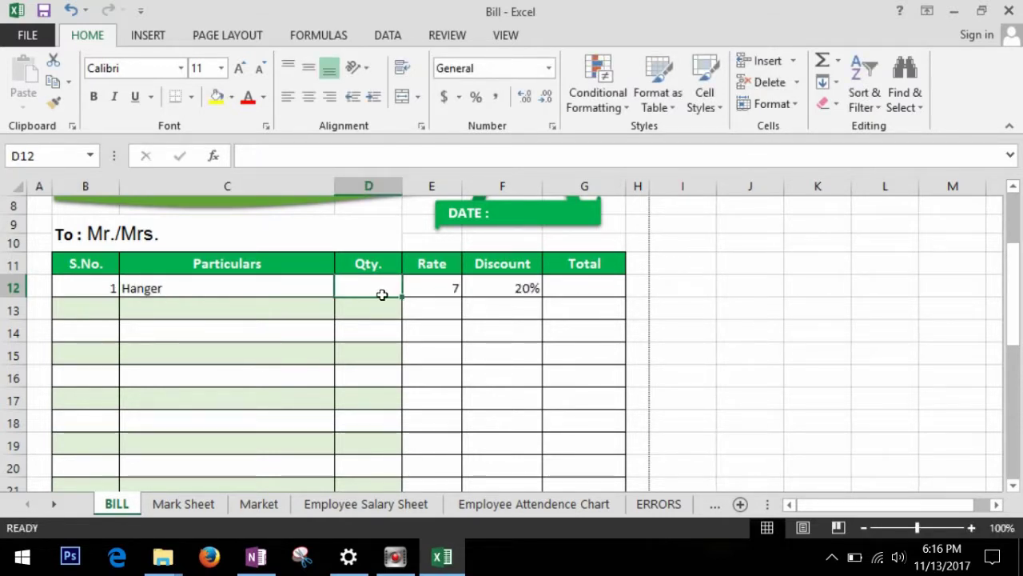
pyautogui.write('15')
pyautogui.press('Return')
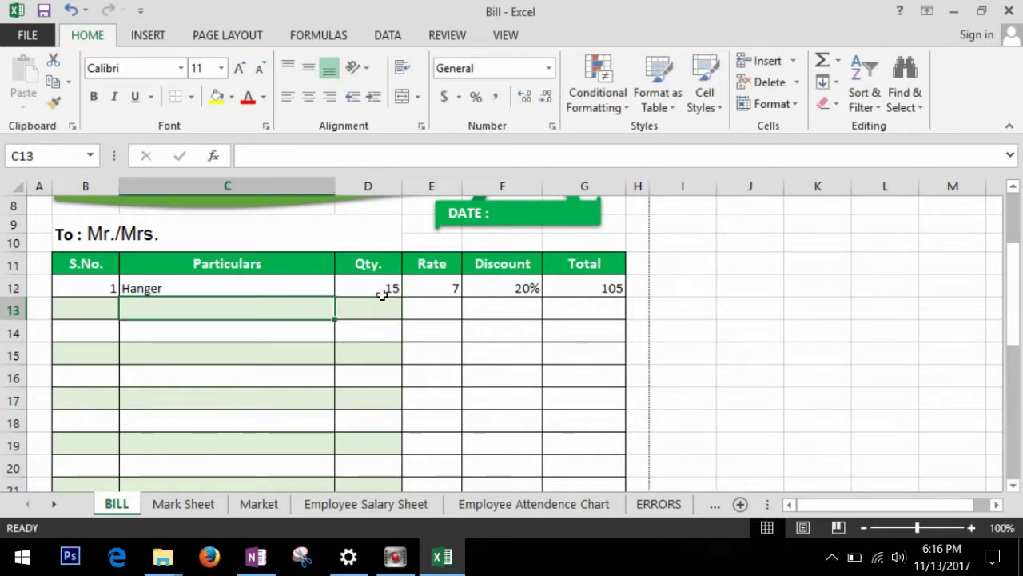
pyautogui.scroll(-3, 580, 401)
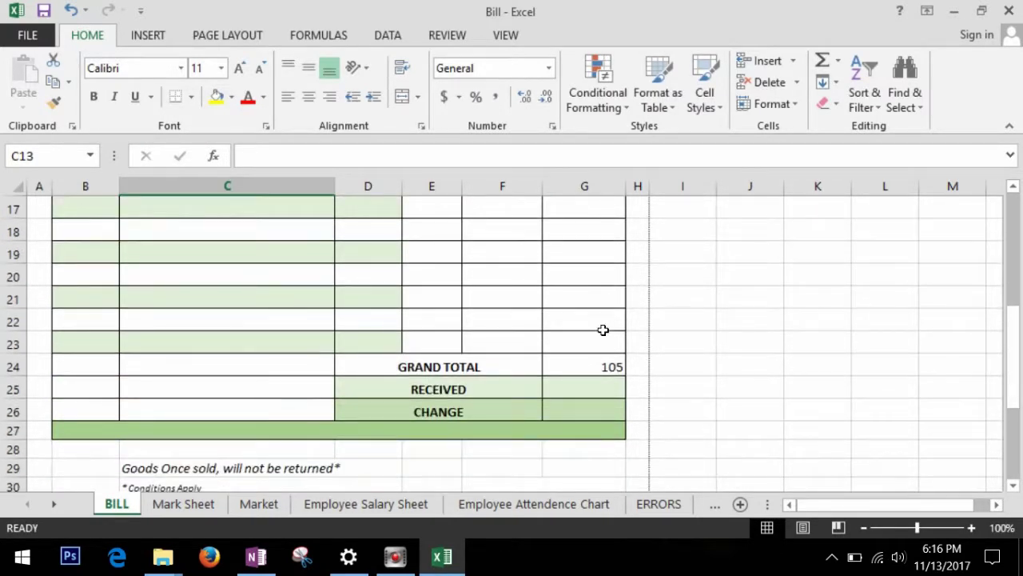
pyautogui.scroll(3, 603, 407)
# Step: Add a second item row in row 13 with S.No. 2, Pillow from the Market sheet's item list, and quantity 25
pyautogui.click(104, 314)
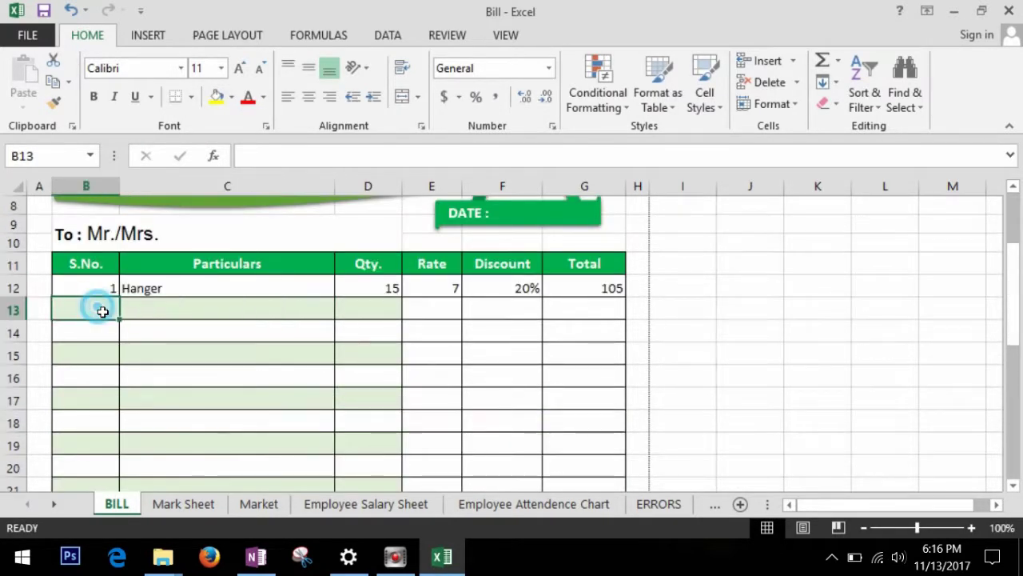
pyautogui.write('2')
pyautogui.press('Tab')
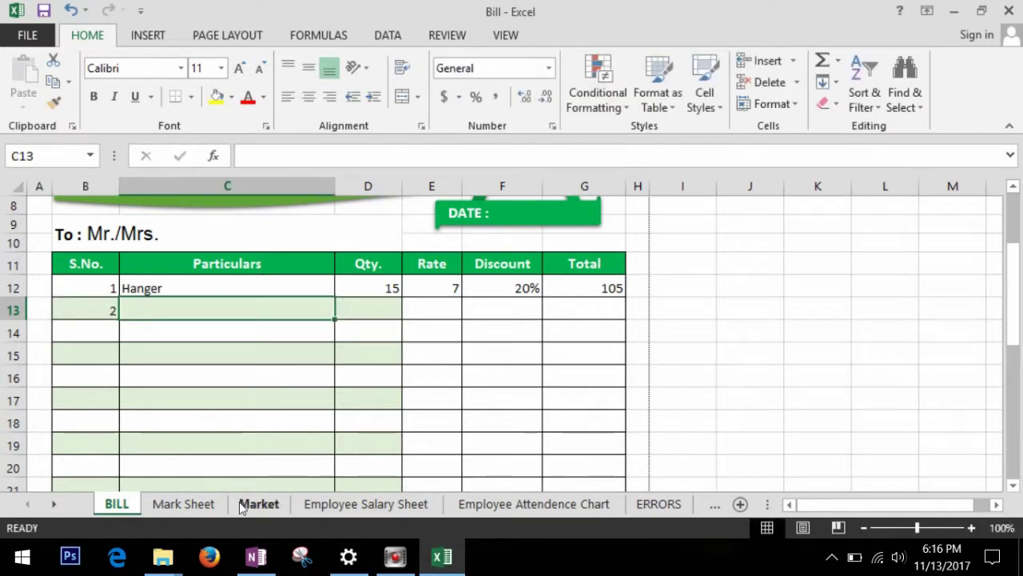
pyautogui.click(257, 504)
pyautogui.click(146, 379)
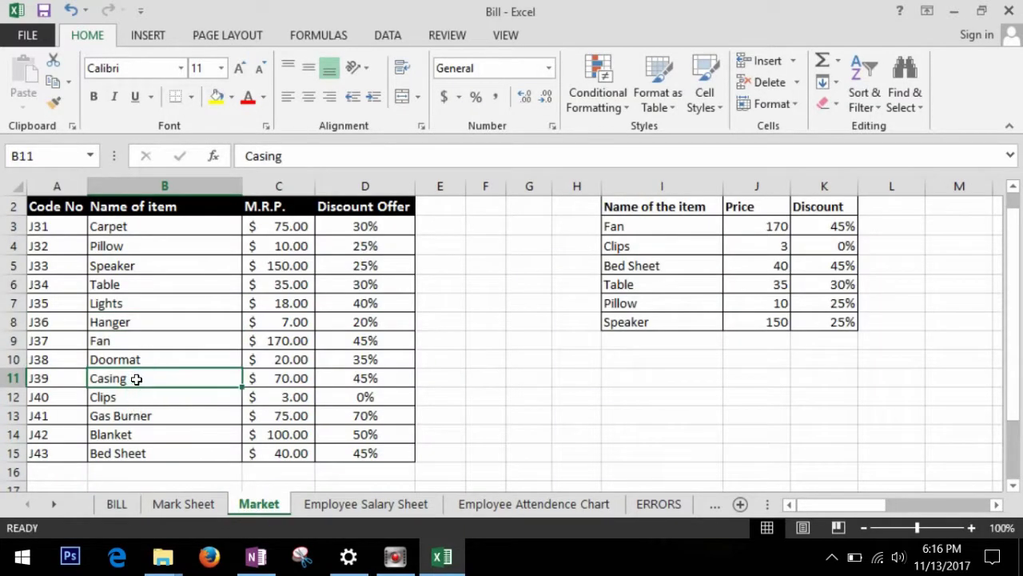
pyautogui.click(155, 251)
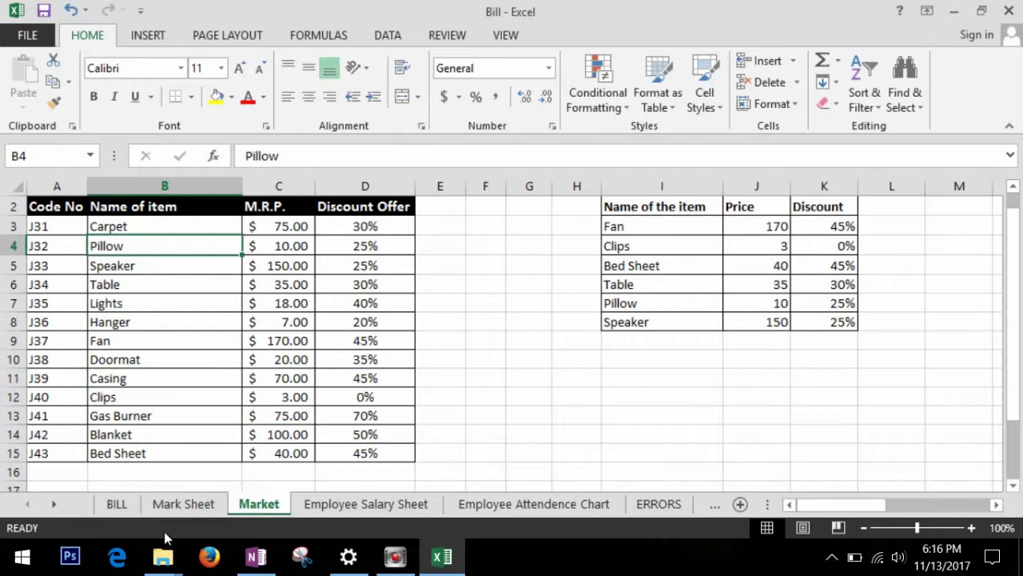
pyautogui.click(118, 503)
pyautogui.write('Pillow')
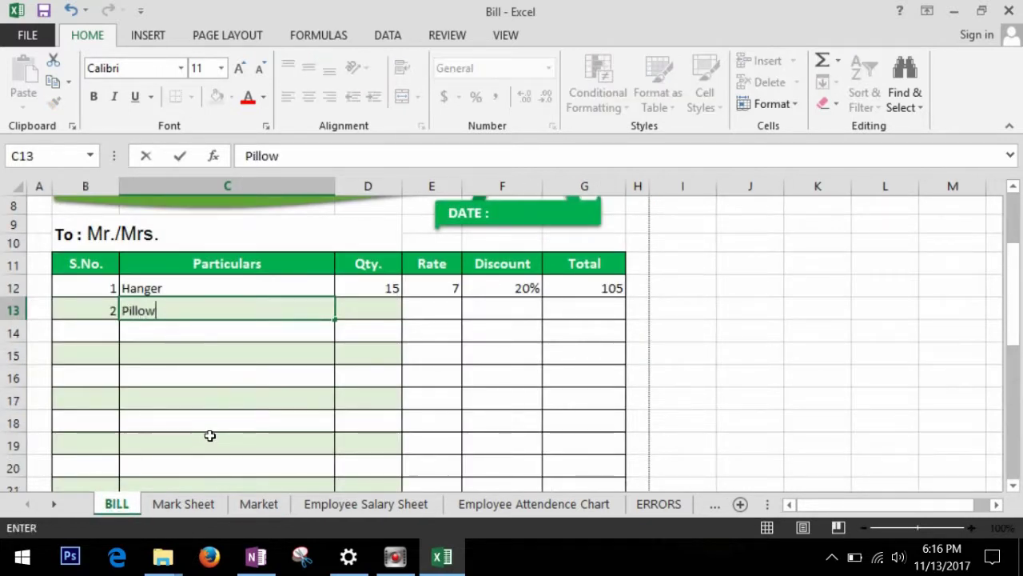
pyautogui.press('Tab')
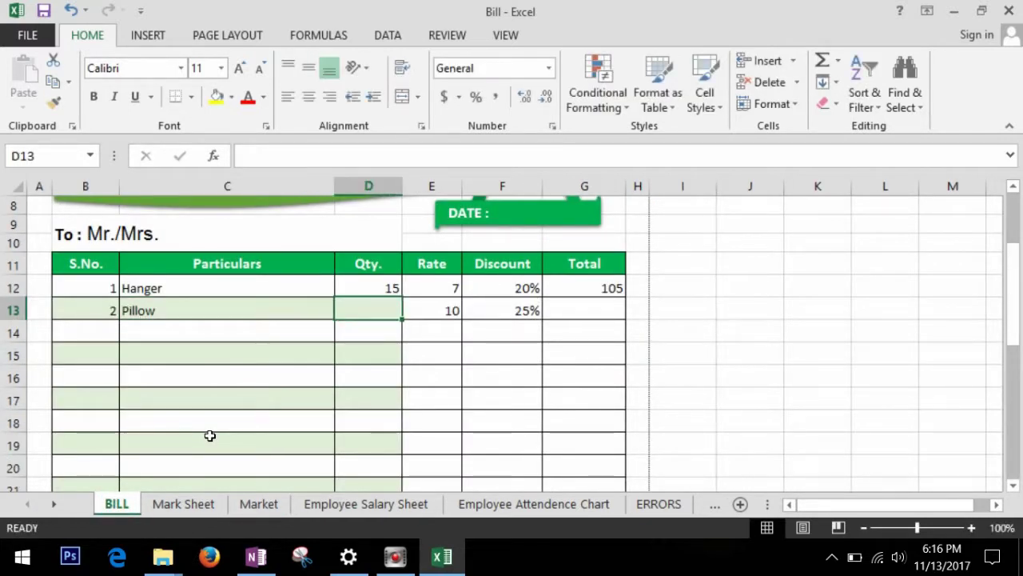
pyautogui.write('25')
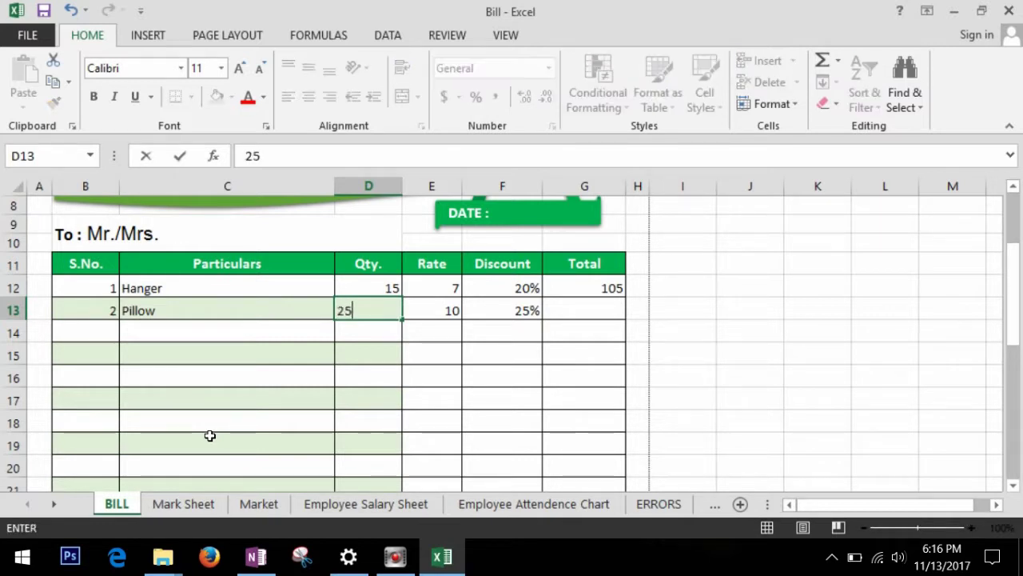
pyautogui.press('Tab')
# Step: Examine the Grand Total in G24 and the formulas in the bill's unfilled item rows
pyautogui.click(595, 416)
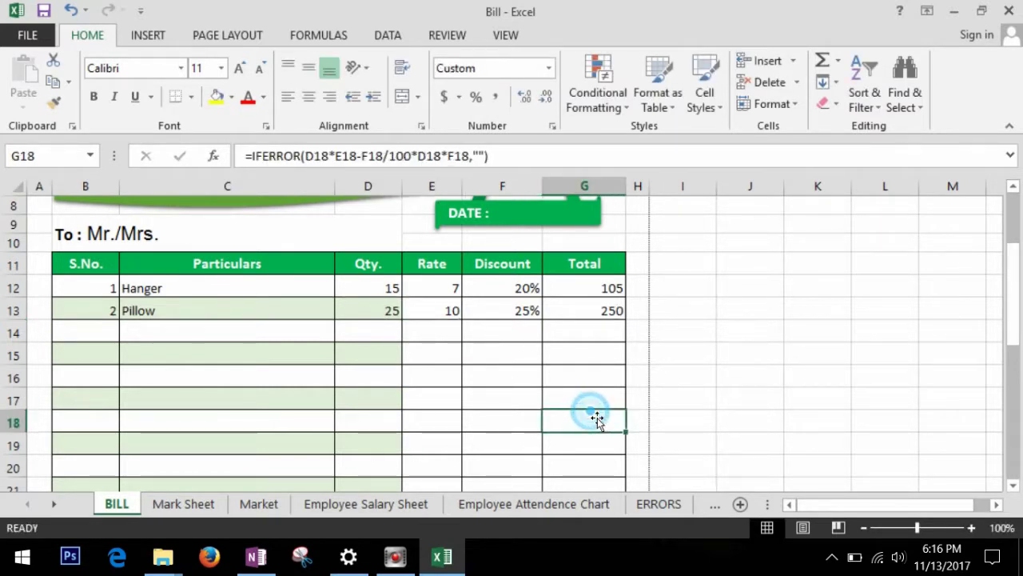
pyautogui.scroll(-2, 596, 419)
pyautogui.click(605, 434)
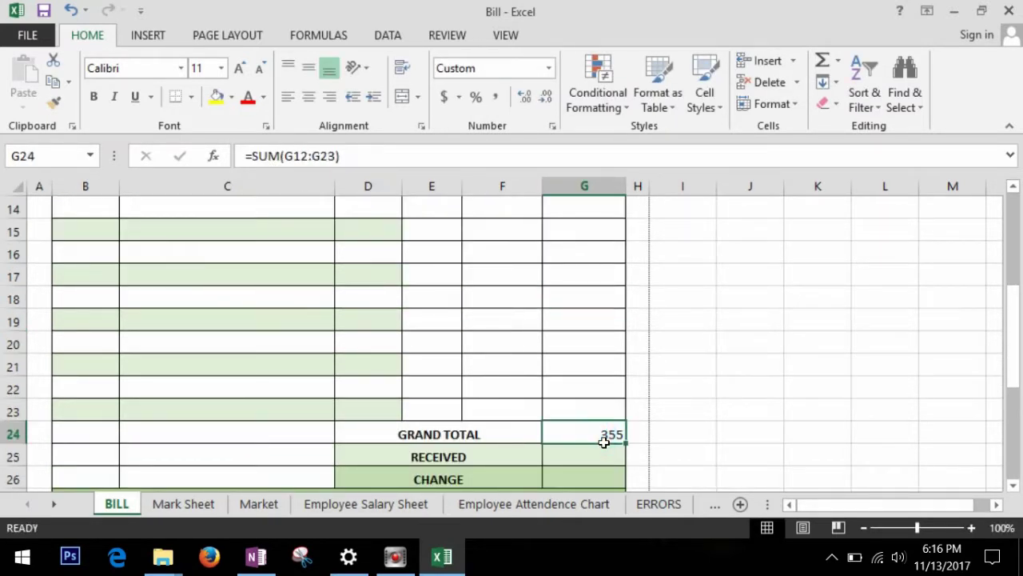
pyautogui.scroll(-1, 660, 393)
pyautogui.click(612, 404)
pyautogui.scroll(2, 560, 390)
pyautogui.click(543, 385)
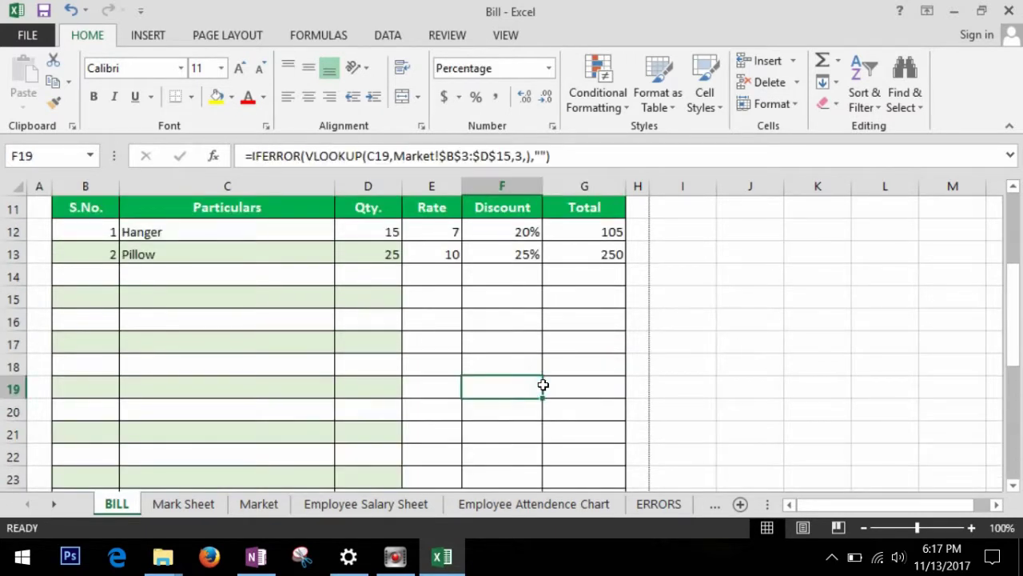
pyautogui.scroll(2, 543, 384)
pyautogui.scroll(-1, 545, 410)
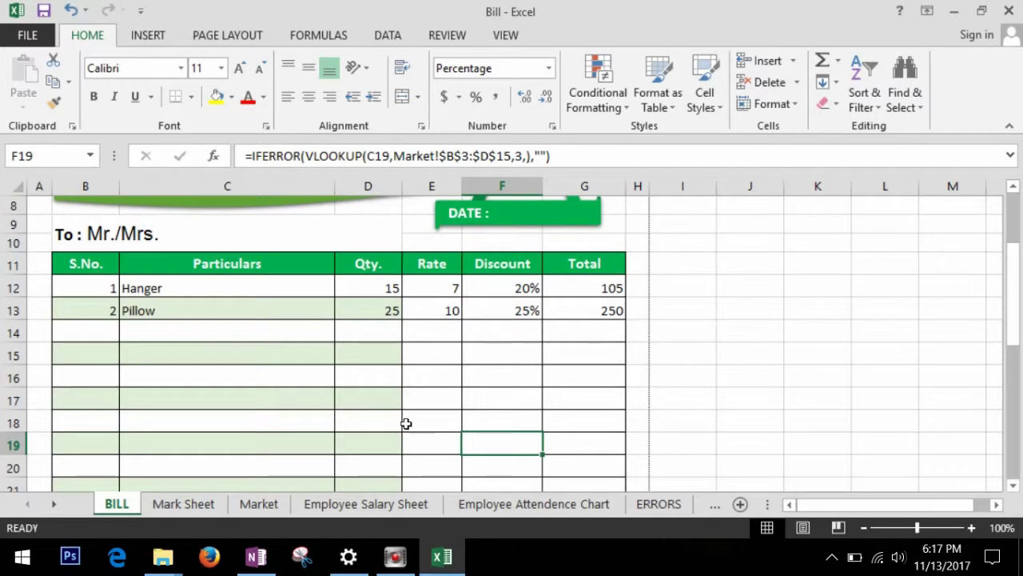
# Step: Review the item list and its Discount Offer column on the Market sheet
pyautogui.click(257, 503)
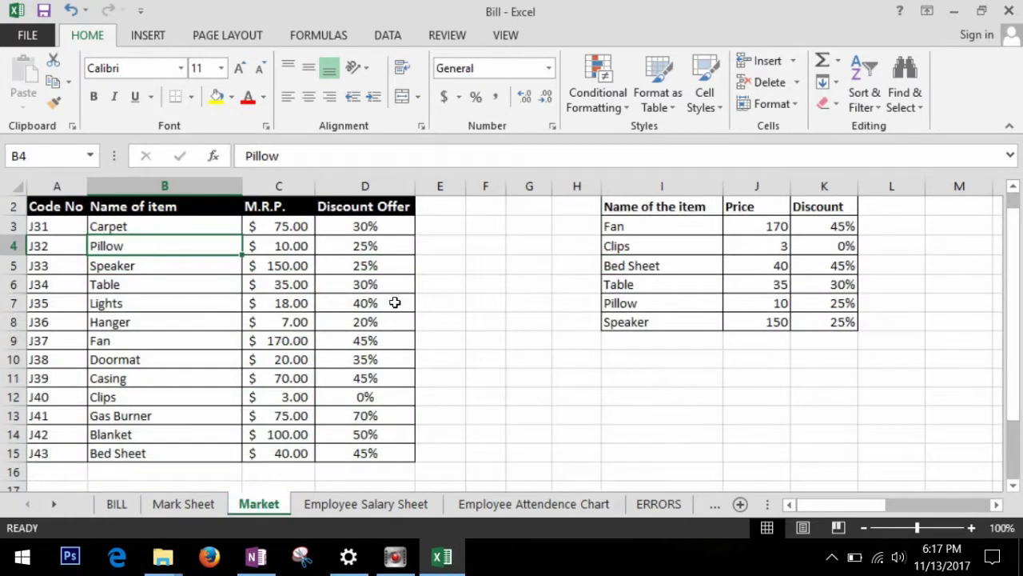
pyautogui.click(367, 306)
pyautogui.scroll(1, 367, 356)
pyautogui.scroll(-2, 370, 355)
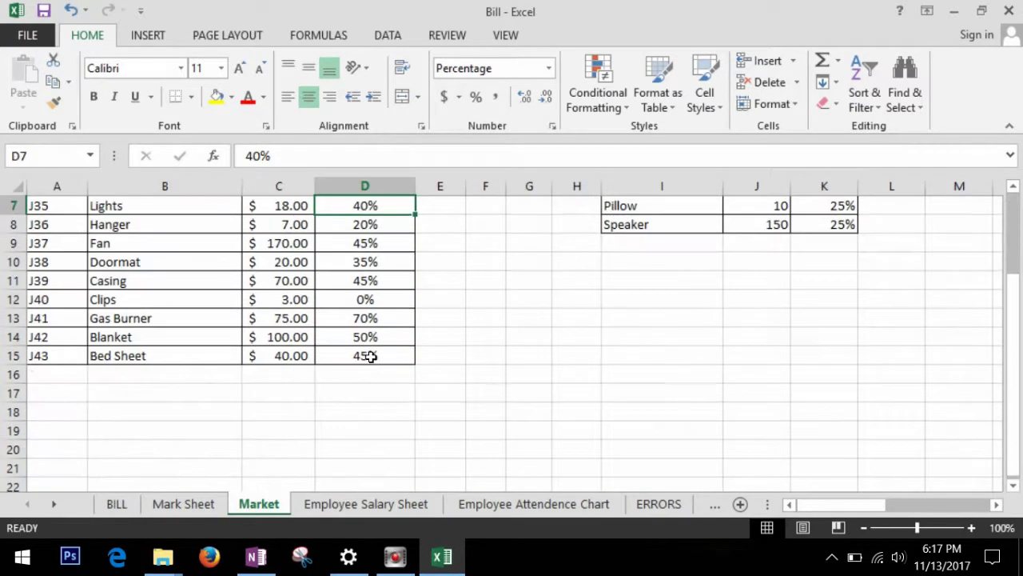